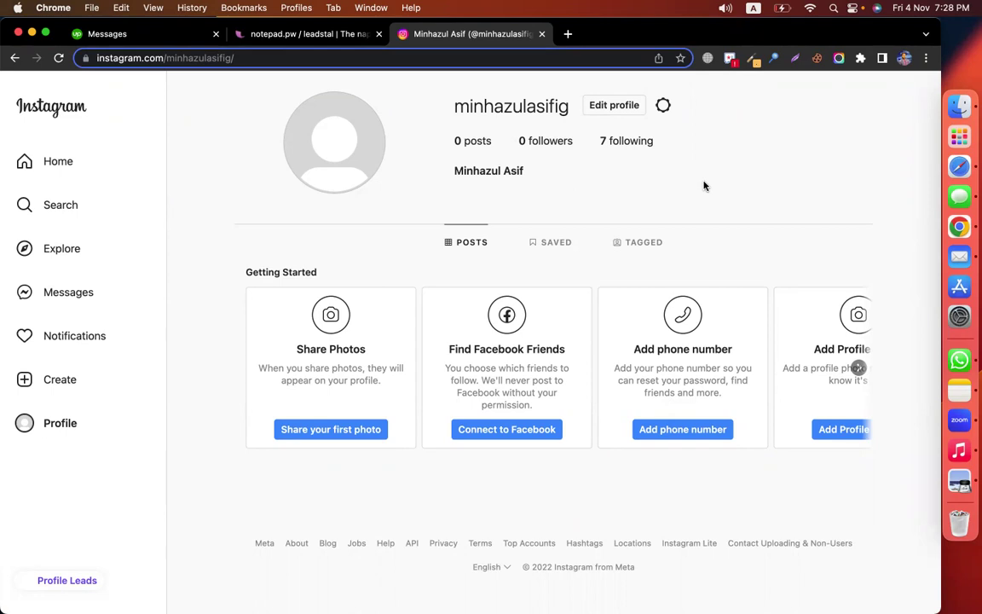
# - Review the Leadstal note in the notepad, going through the hashtag, location, follower/following, profile and post like and comments lead types
pyautogui.click(317, 36)
pyautogui.doubleClick(296, 264)
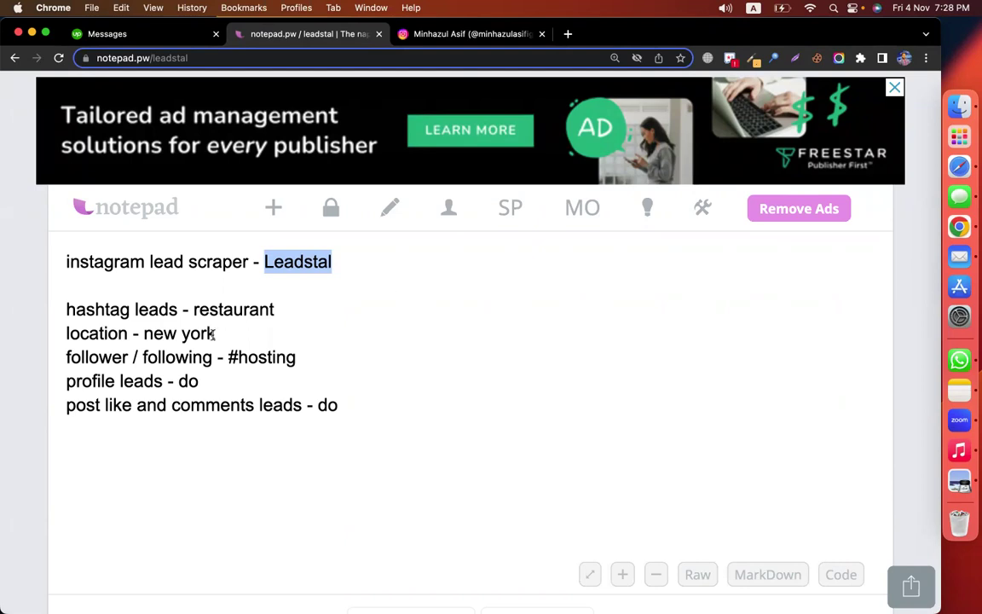
pyautogui.moveTo(65, 309); pyautogui.dragTo(285, 310)
pyautogui.click(297, 310)
pyautogui.moveTo(178, 310); pyautogui.dragTo(66, 310)
pyautogui.moveTo(128, 333); pyautogui.dragTo(38, 338)
pyautogui.moveTo(211, 358); pyautogui.dragTo(66, 358)
pyautogui.moveTo(161, 381); pyautogui.dragTo(35, 387)
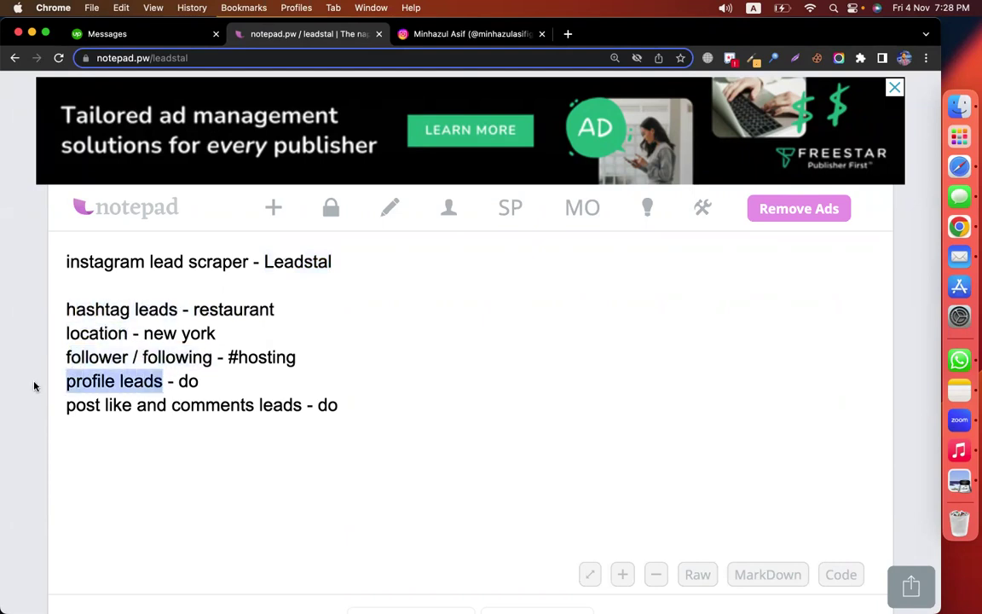
pyautogui.moveTo(293, 406); pyautogui.dragTo(69, 406)
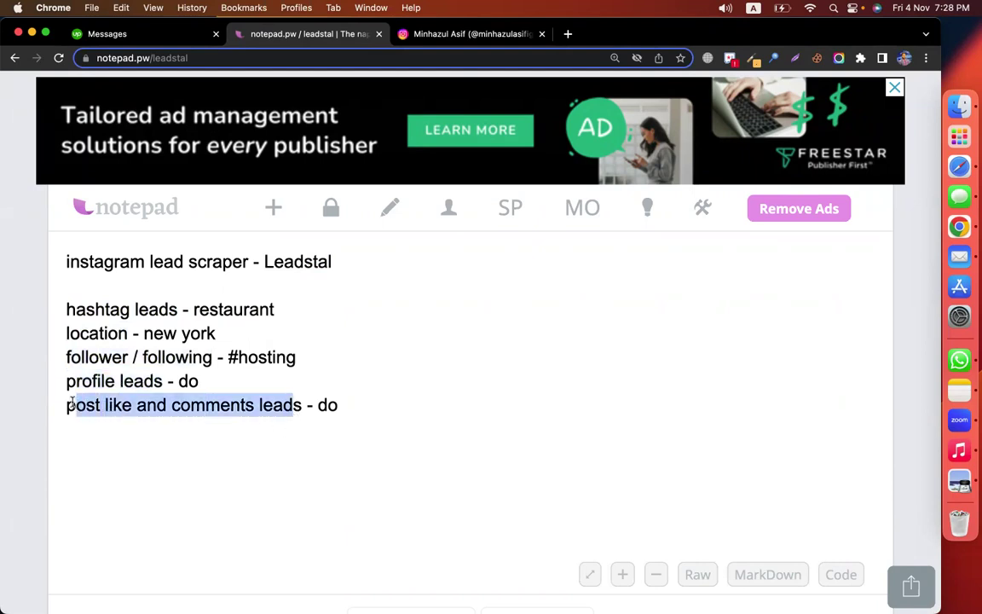
pyautogui.click(294, 406)
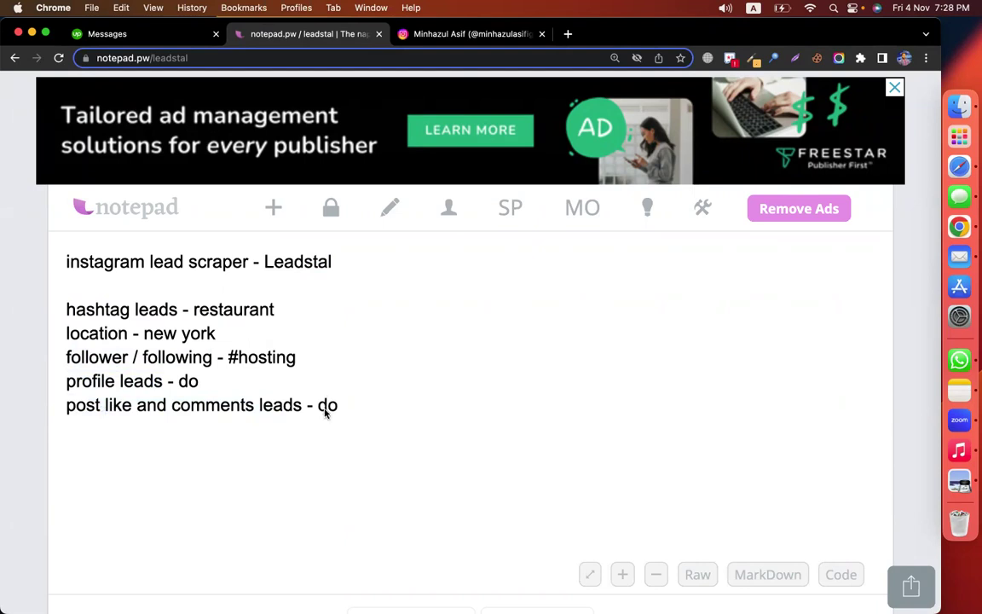
# - Open leadstal.com in a new browser tab and check the account's credit balance
pyautogui.press('super+t')
pyautogui.write('lead')
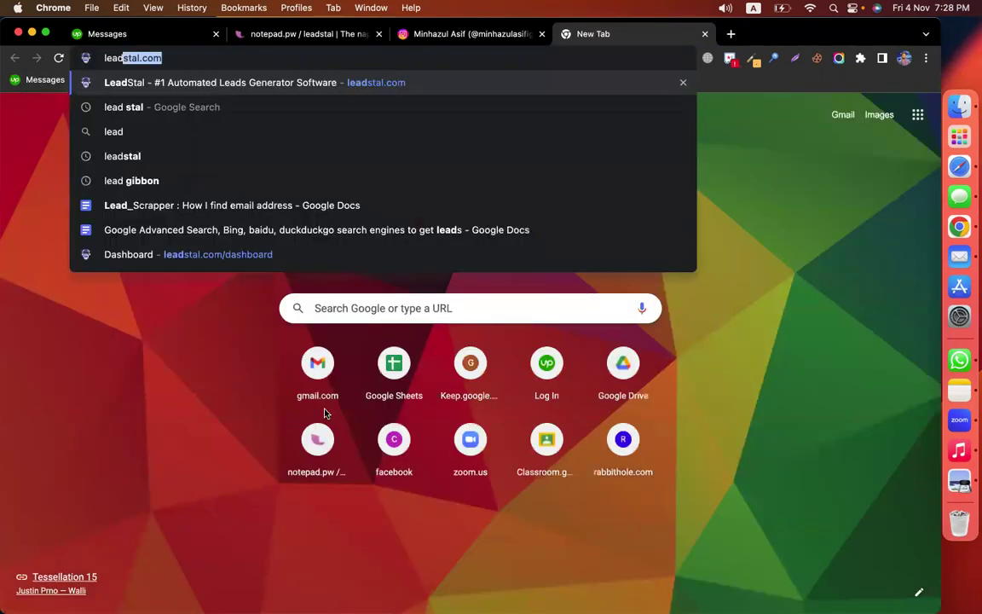
pyautogui.press('Return')
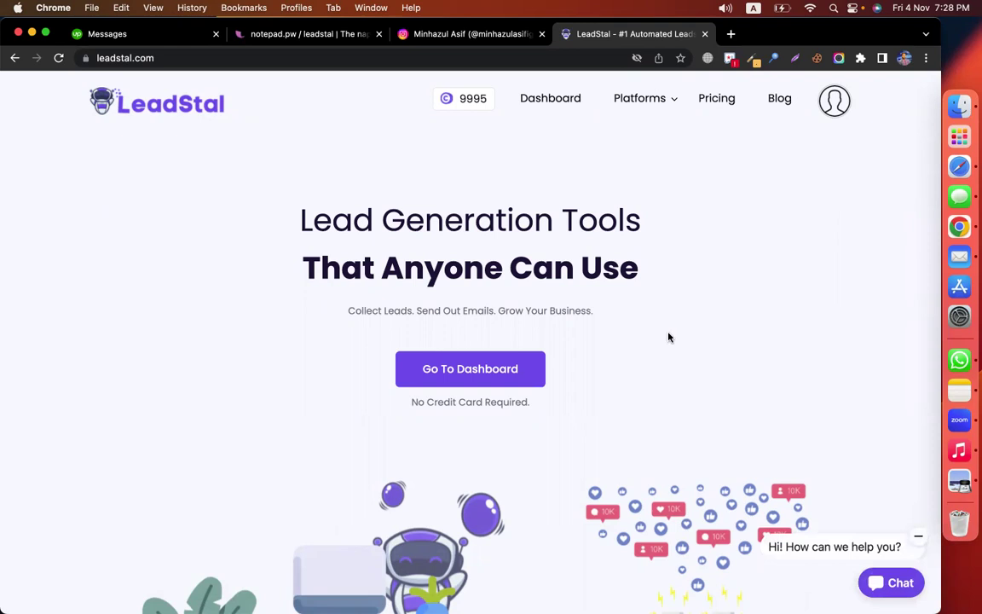
pyautogui.doubleClick(473, 100)
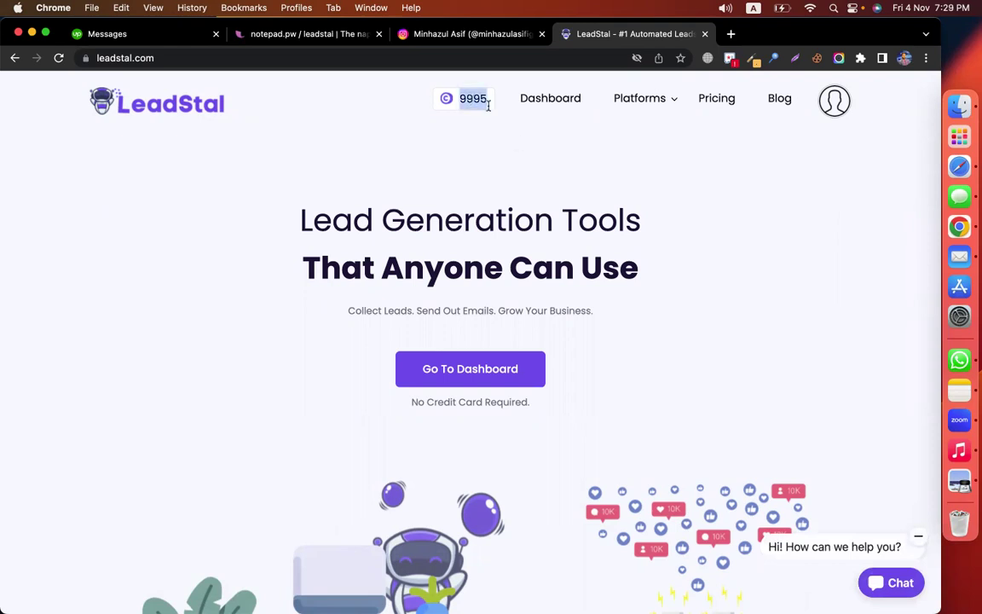
pyautogui.click(690, 188)
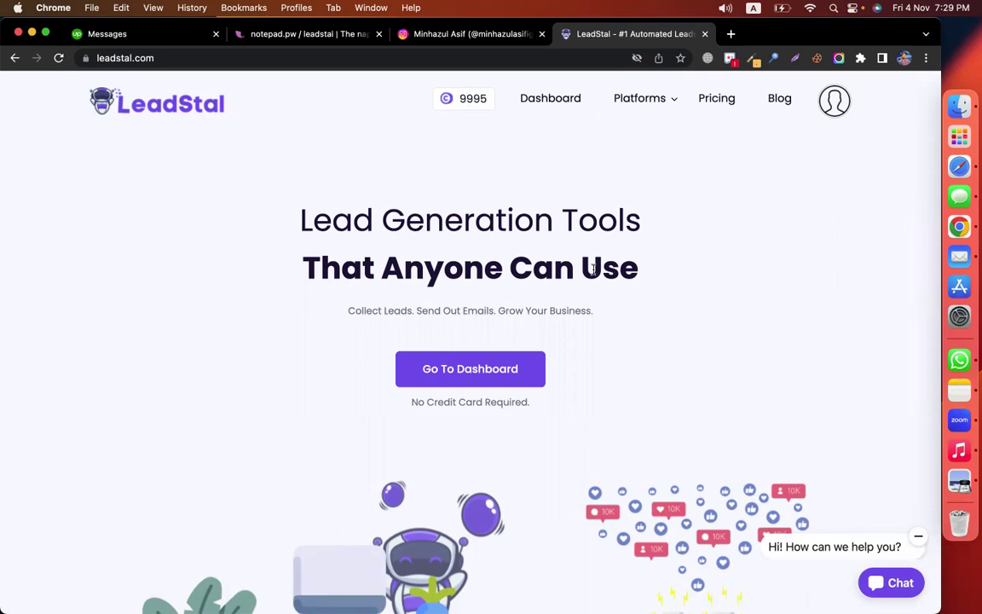
# - Install the IG Scraper & Email Finder | LeadStal extension in Chrome from LeadStal's Instagram Leads Generator page
pyautogui.moveTo(635, 105)
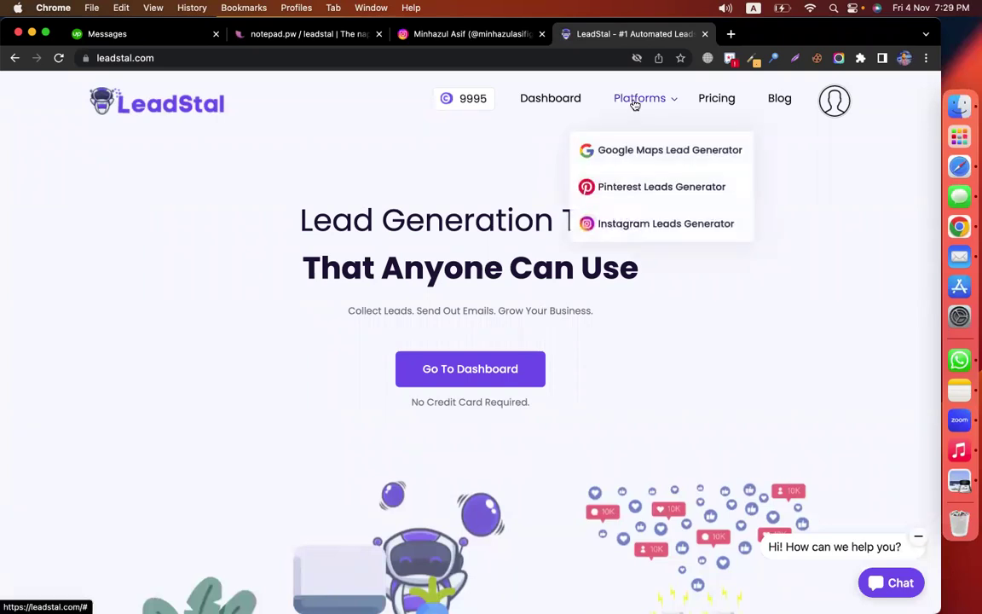
pyautogui.click(659, 227)
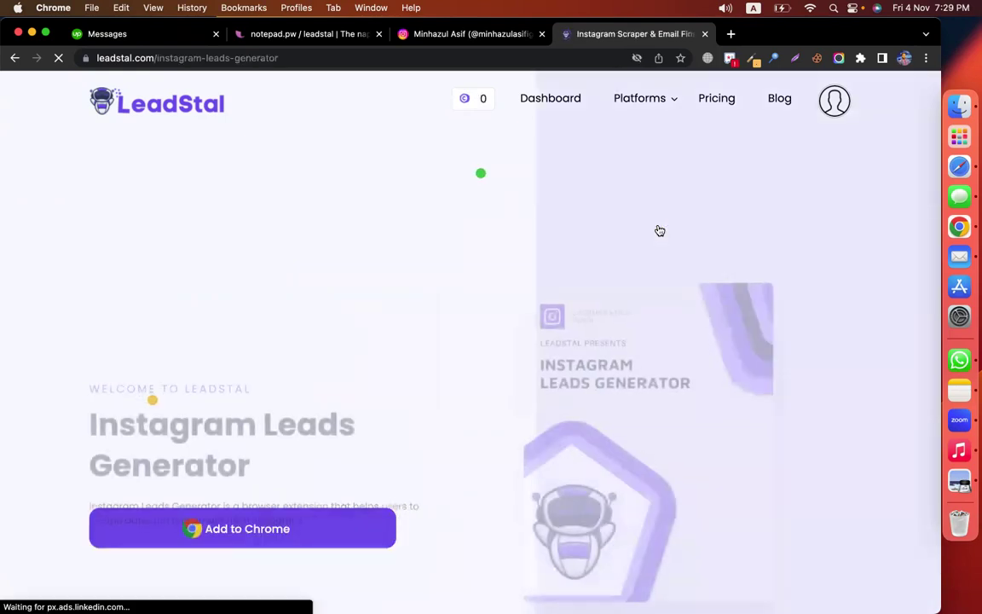
pyautogui.scroll(-1, 434, 355)
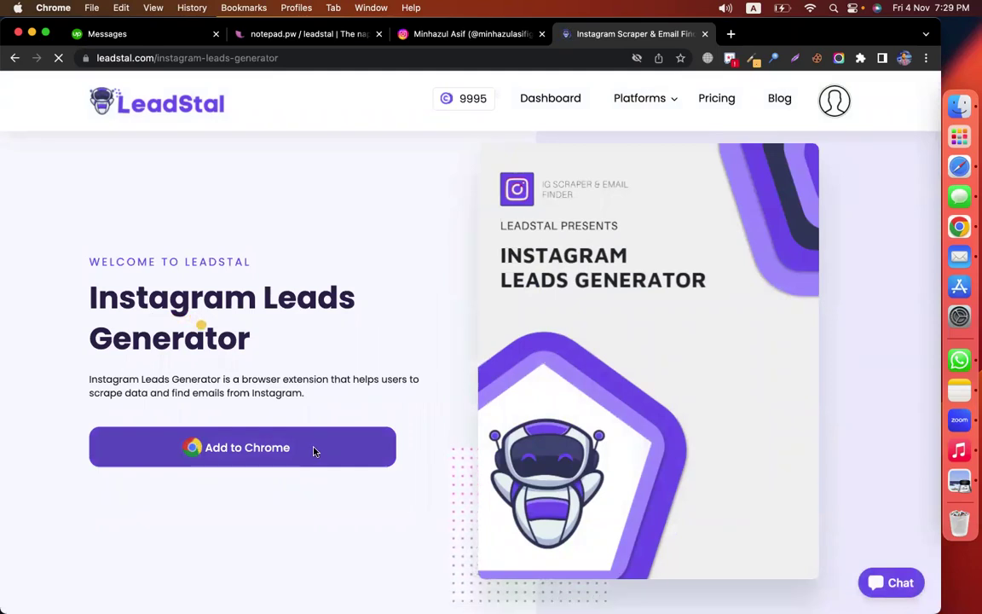
pyautogui.click(314, 452)
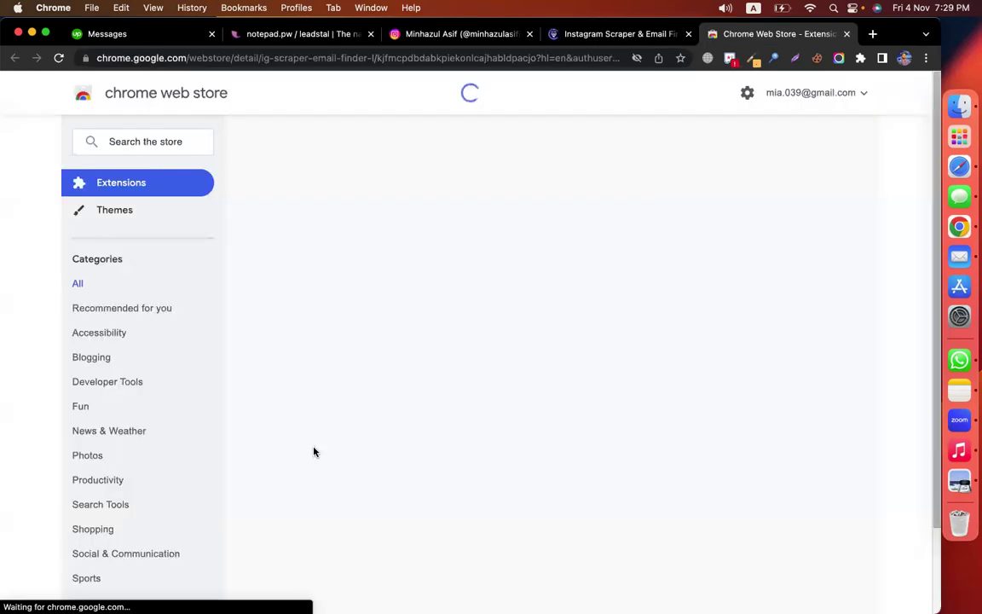
pyautogui.click(738, 189)
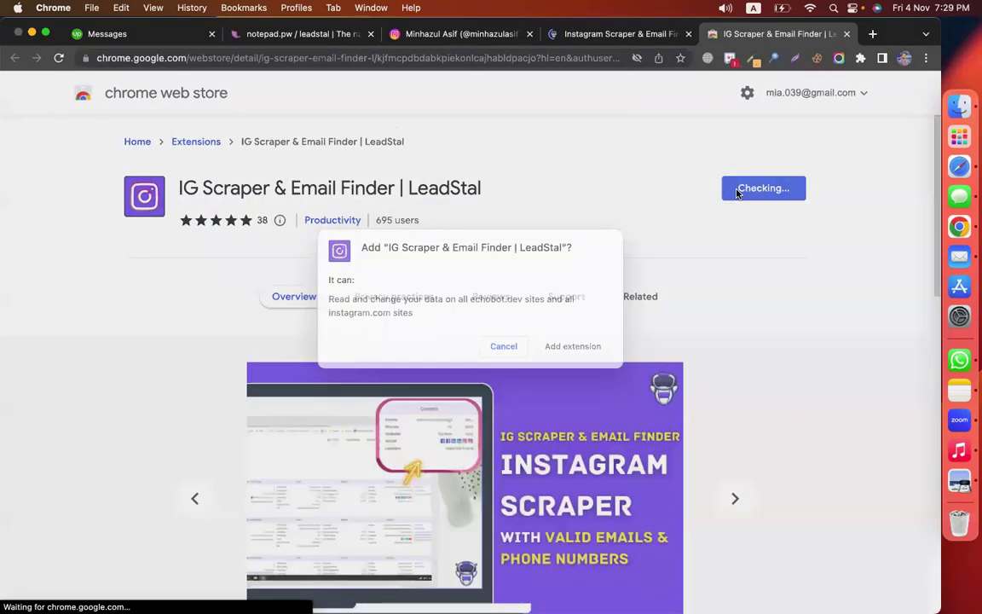
pyautogui.click(586, 360)
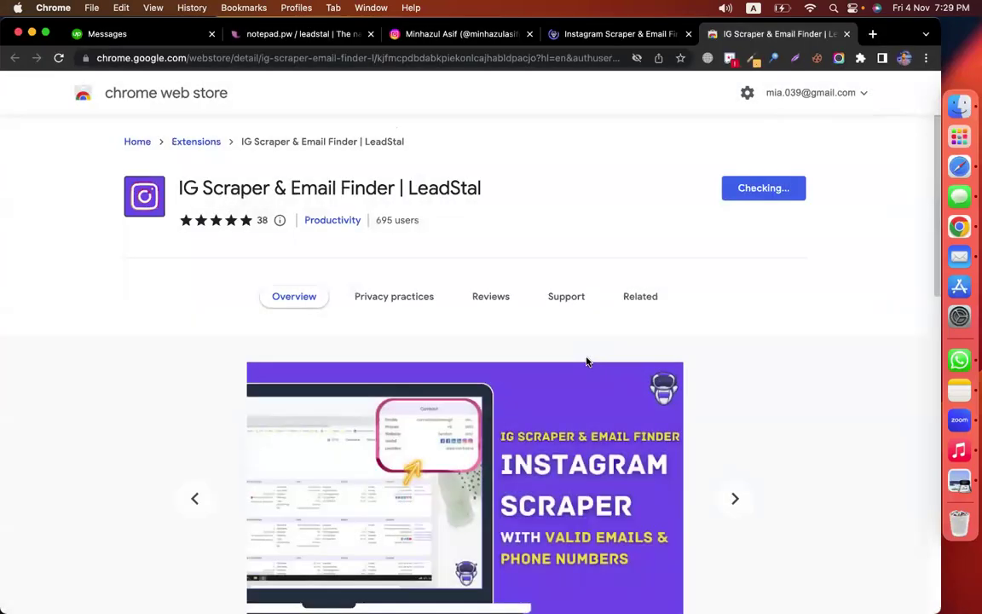
# - Pin the IG Scraper & Email Finder extension to the browser toolbar
pyautogui.click(861, 58)
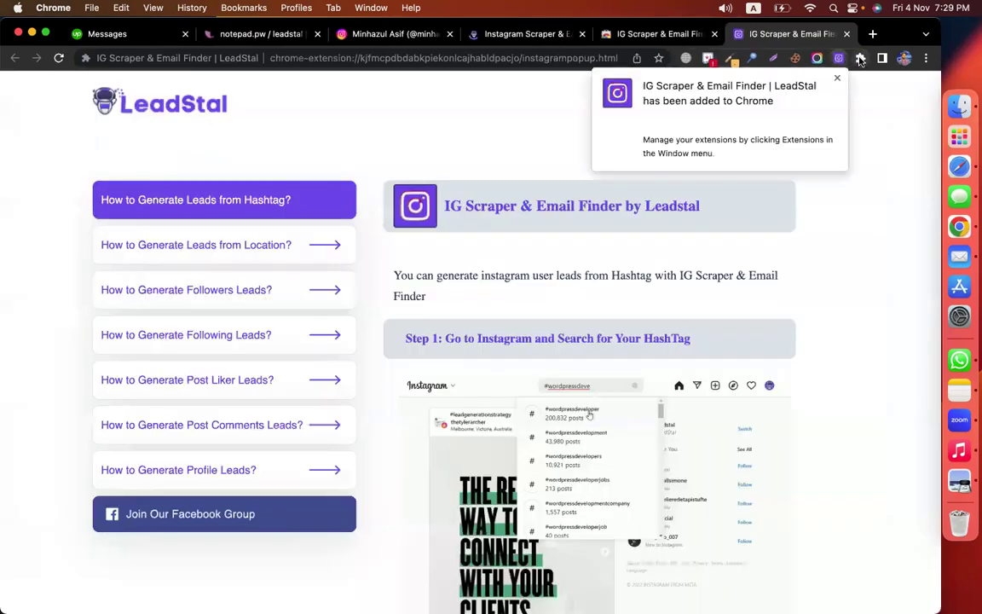
pyautogui.click(861, 58)
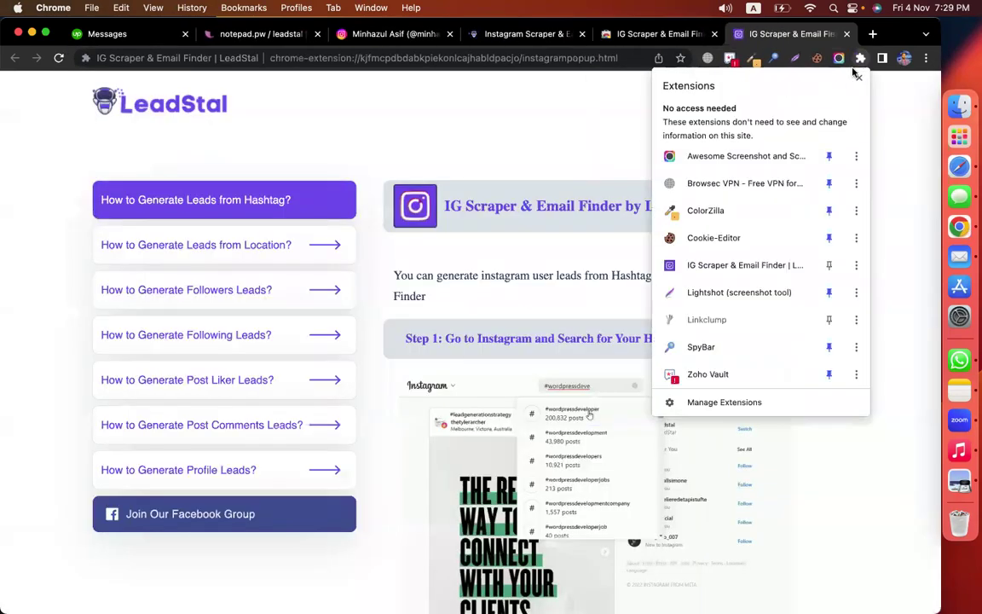
pyautogui.click(827, 267)
pyautogui.click(539, 134)
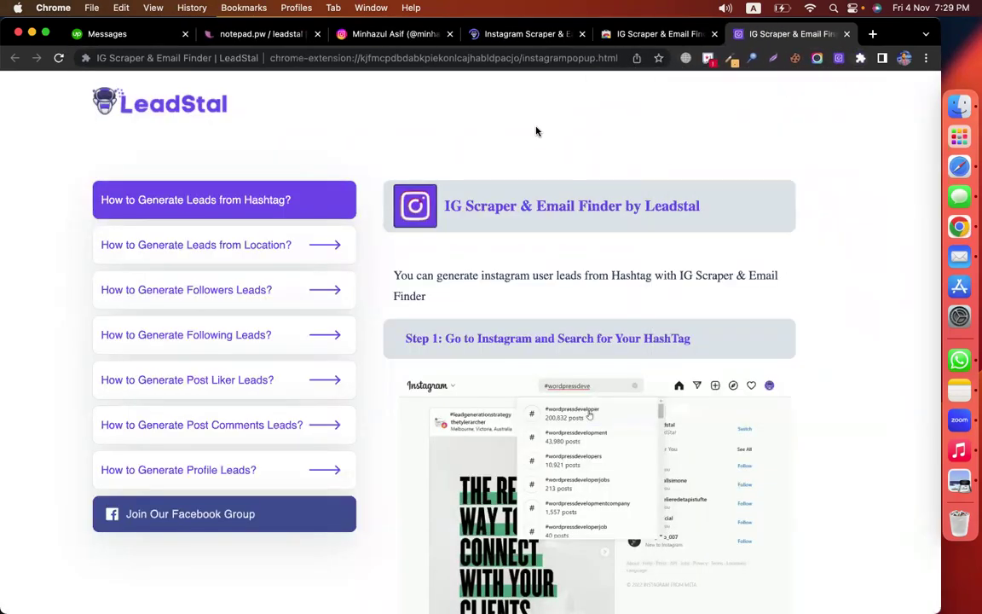
# - Close the Chrome Web Store and extension guide pages and return to the Instagram profile
pyautogui.click(713, 36)
pyautogui.click(713, 36)
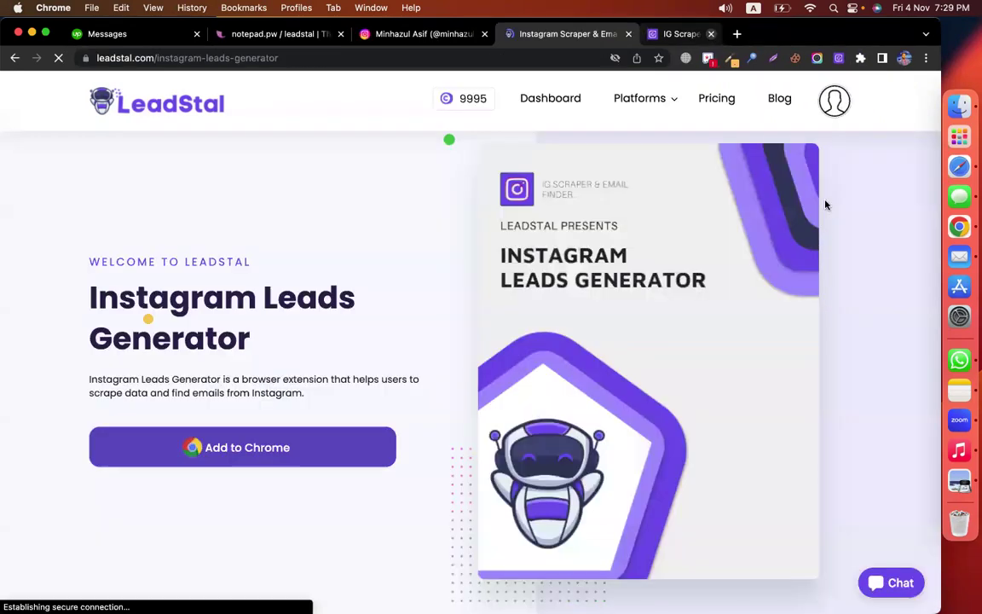
pyautogui.click(840, 58)
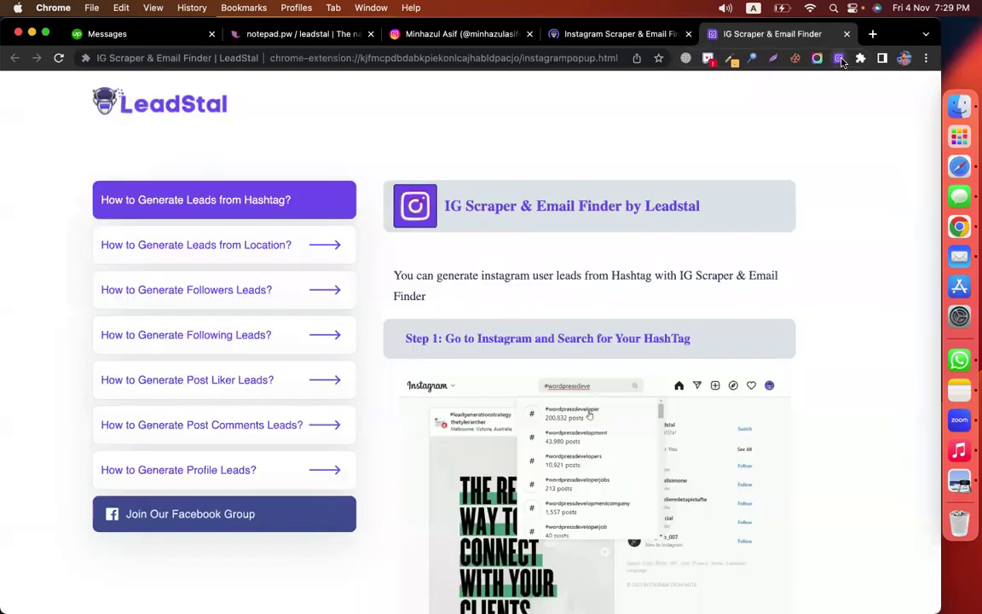
pyautogui.hotkey('ctrl', 'shift', 'Tab')
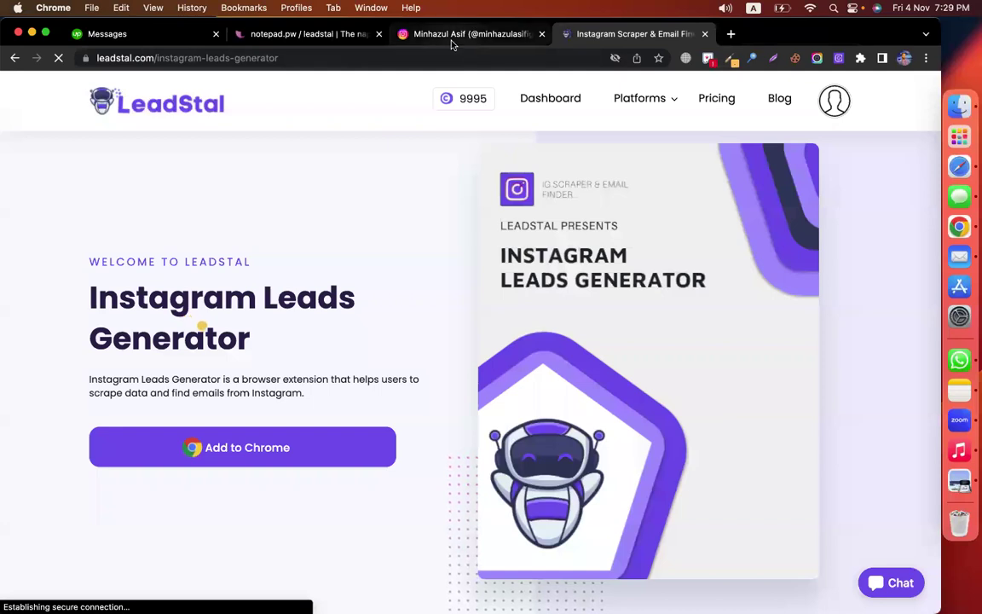
pyautogui.click(458, 36)
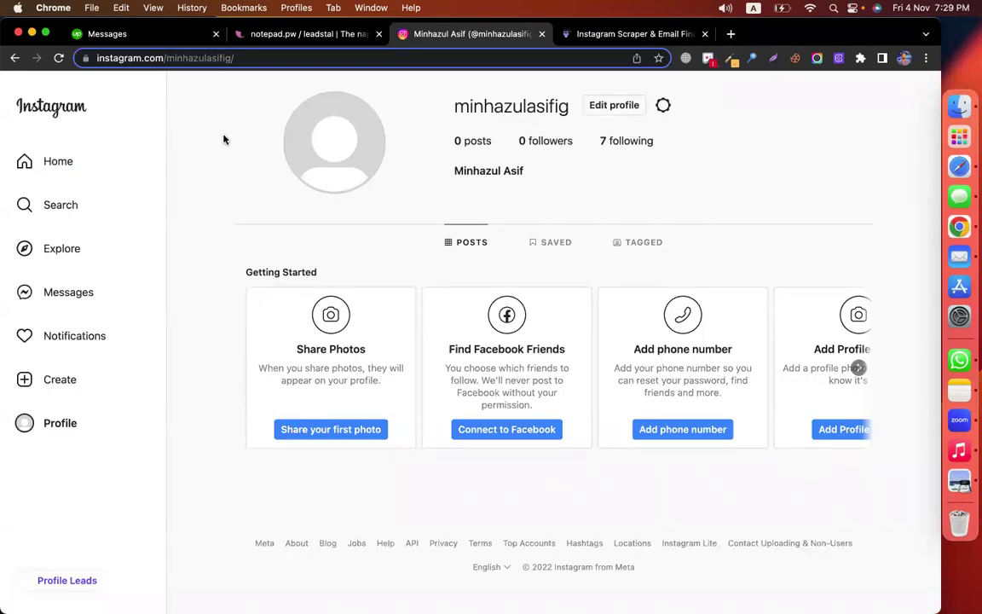
# - Change the hashtag leads keyword in the note to #restaurant, select it, and return to the Instagram profile
pyautogui.click(296, 35)
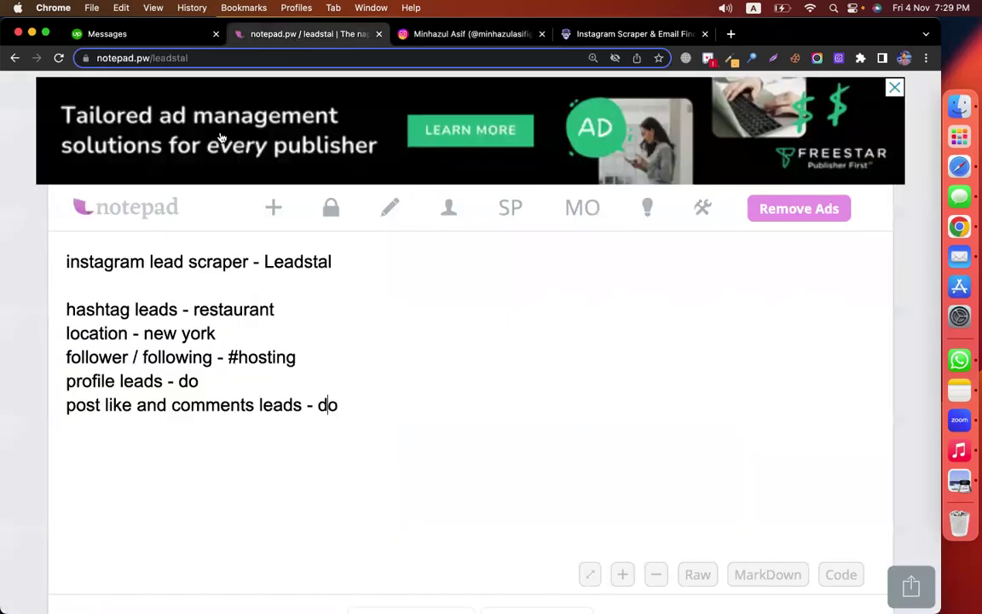
pyautogui.moveTo(178, 309); pyautogui.dragTo(55, 305)
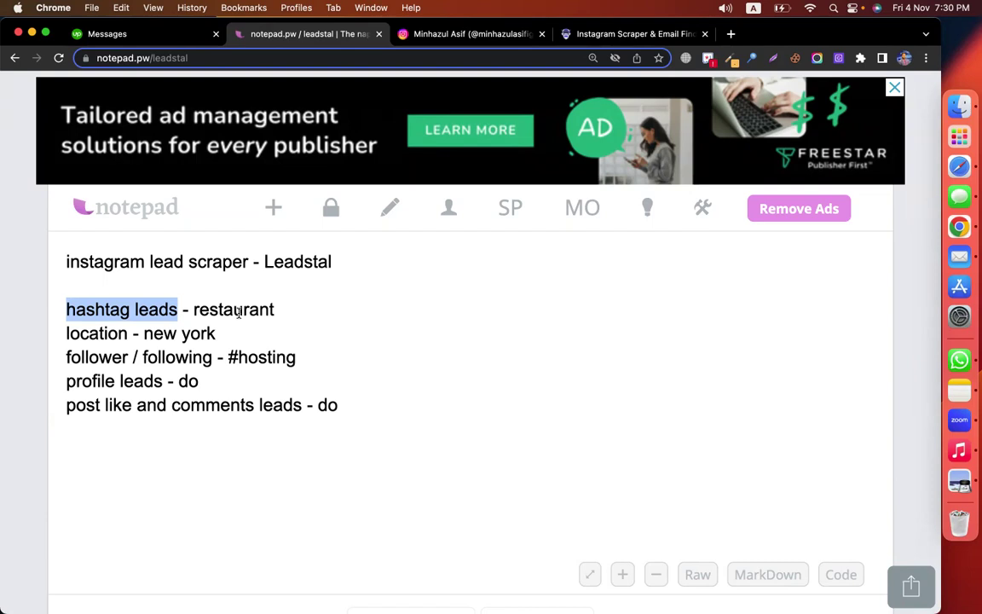
pyautogui.click(192, 311)
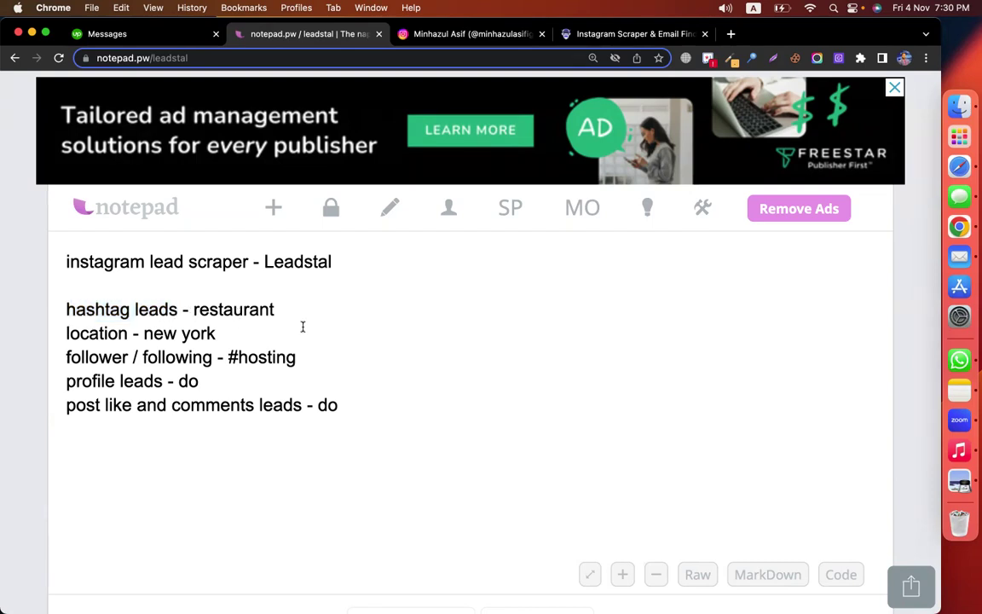
pyautogui.write('#')
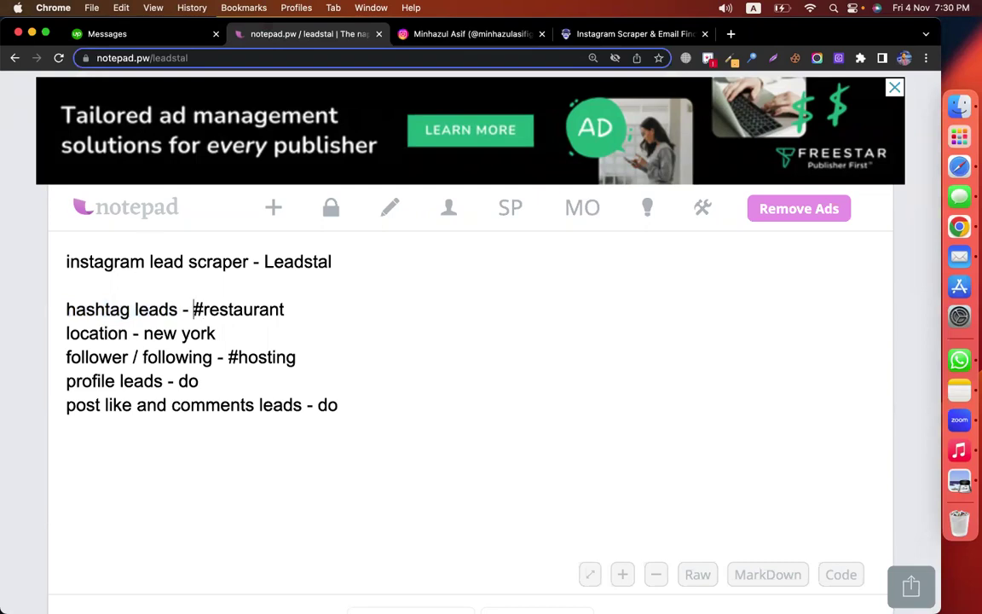
pyautogui.press('shift+super+Right')
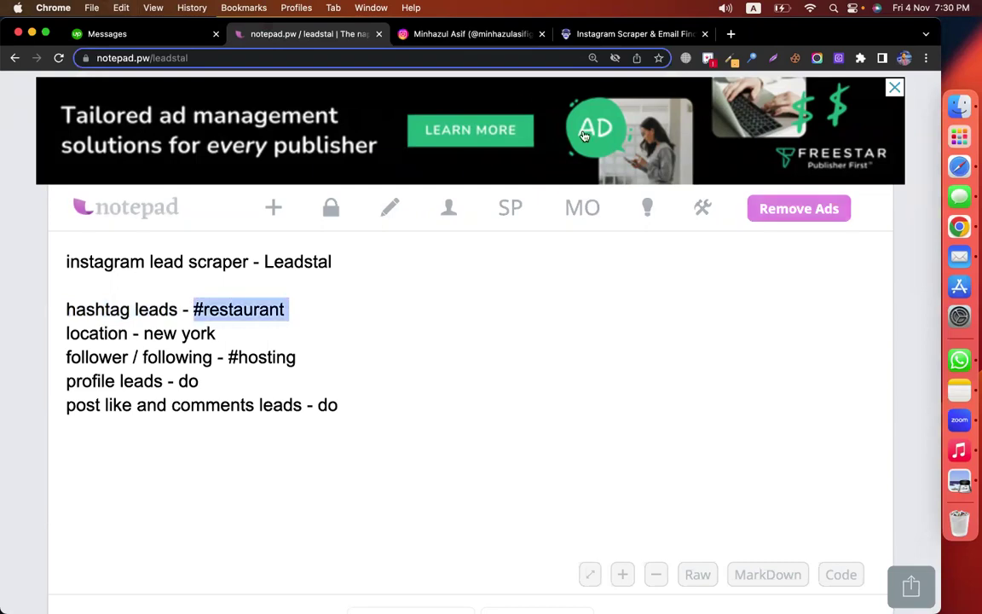
pyautogui.click(468, 34)
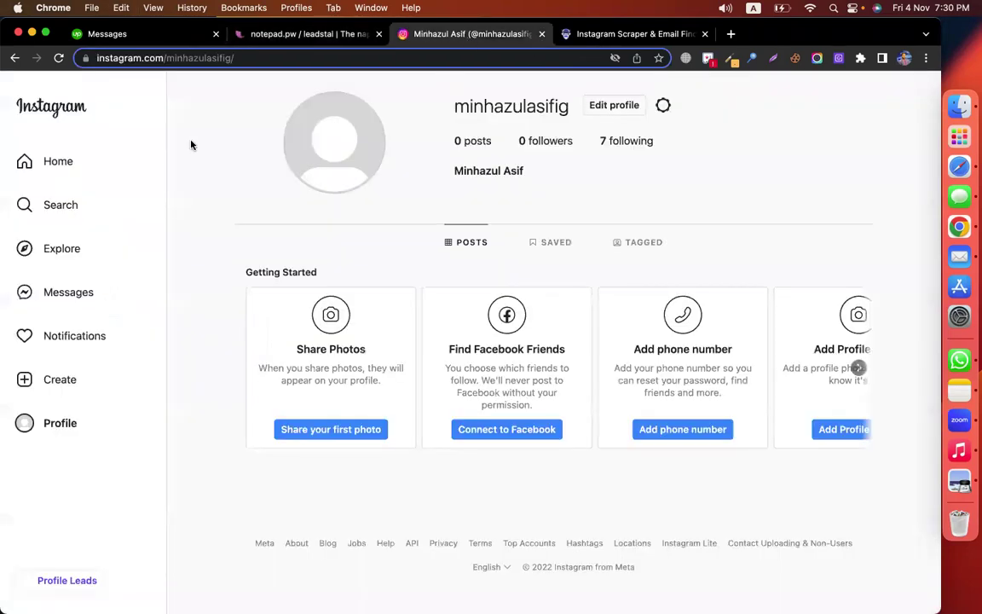
# - Add the lines "- outreach", "- phone" and "- email" below the lead types in the notepad note
pyautogui.click(314, 36)
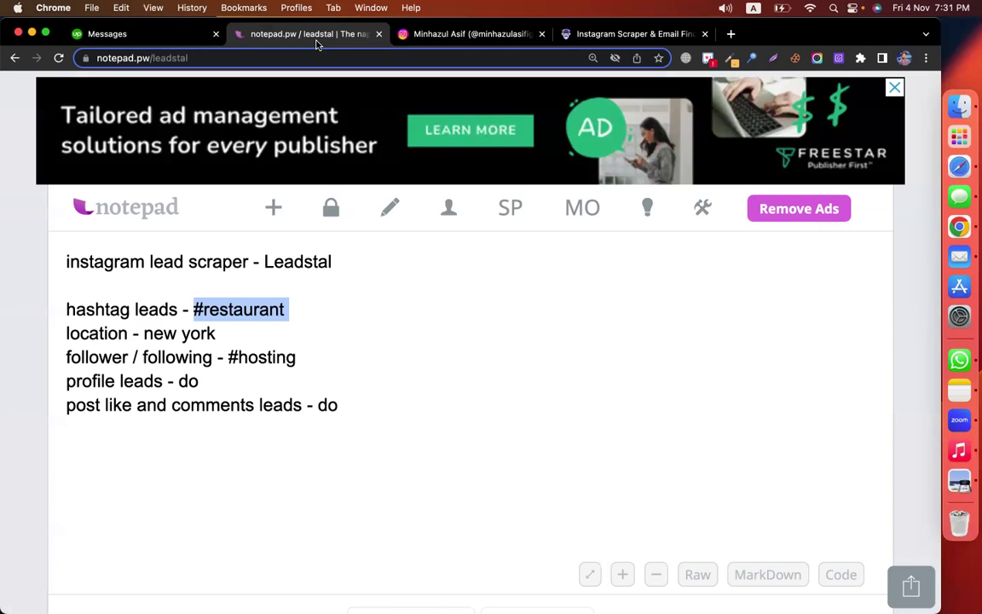
pyautogui.click(355, 423)
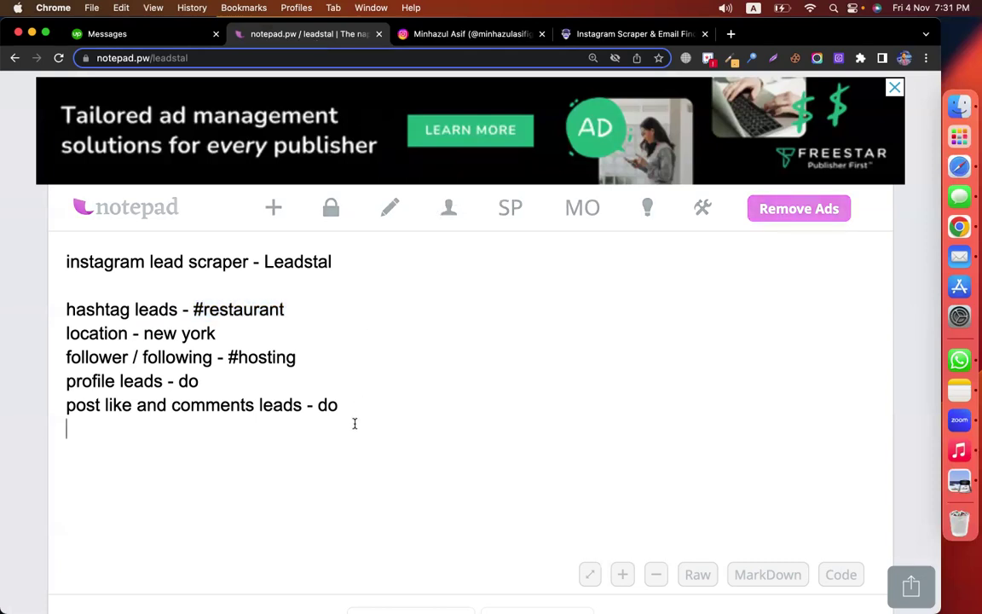
pyautogui.press('Return')
pyautogui.press('Return')
pyautogui.press('BackSpace')
pyautogui.write('- outreach')
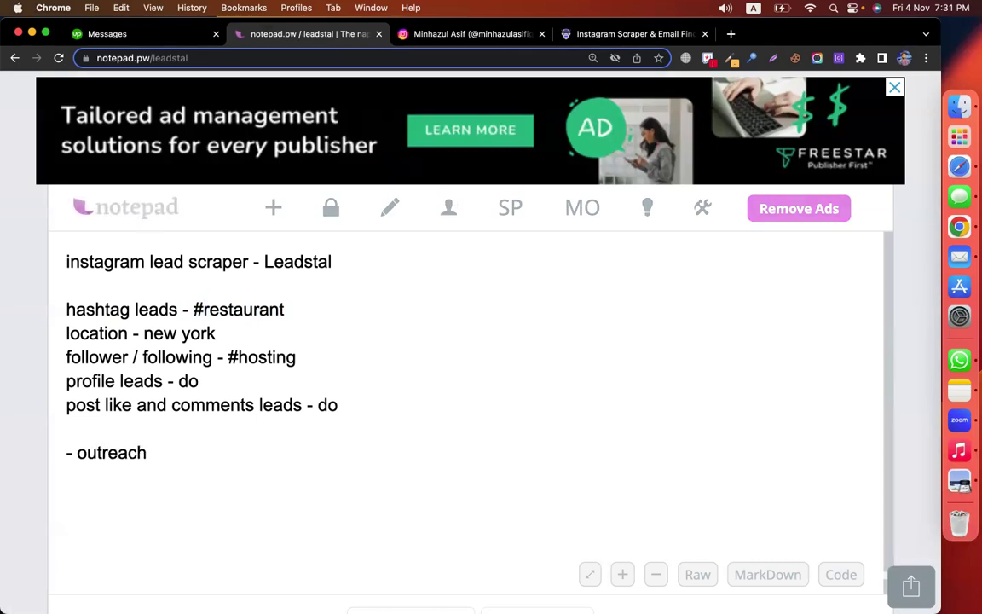
pyautogui.press('Return')
pyautogui.write('- phone')
pyautogui.press('Return')
pyautogui.write('- email')
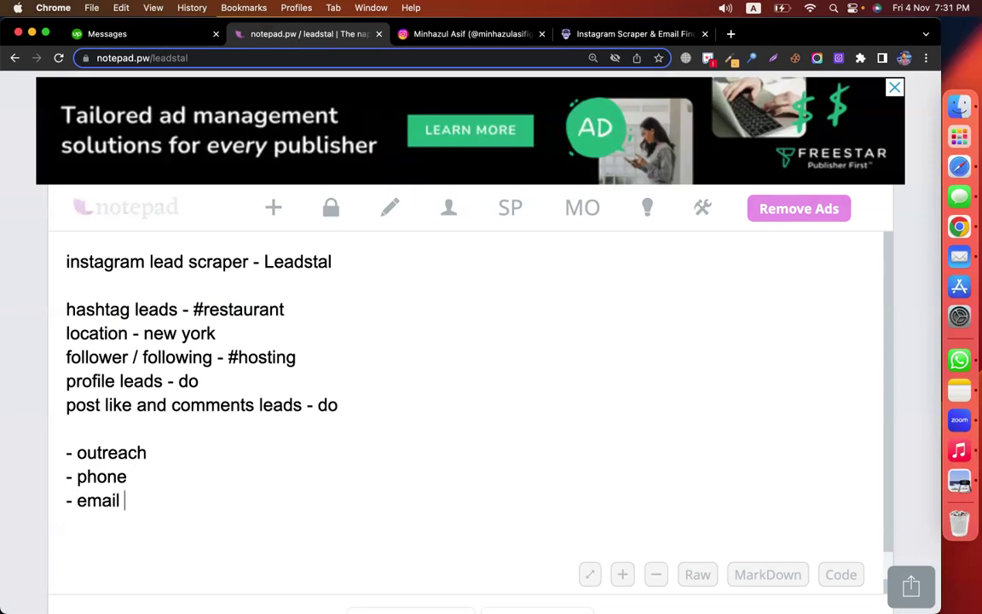
# - Insert a "---" separator on the empty line between the lead types and the outreach entry
pyautogui.click(201, 406)
pyautogui.click(145, 427)
pyautogui.write('---')
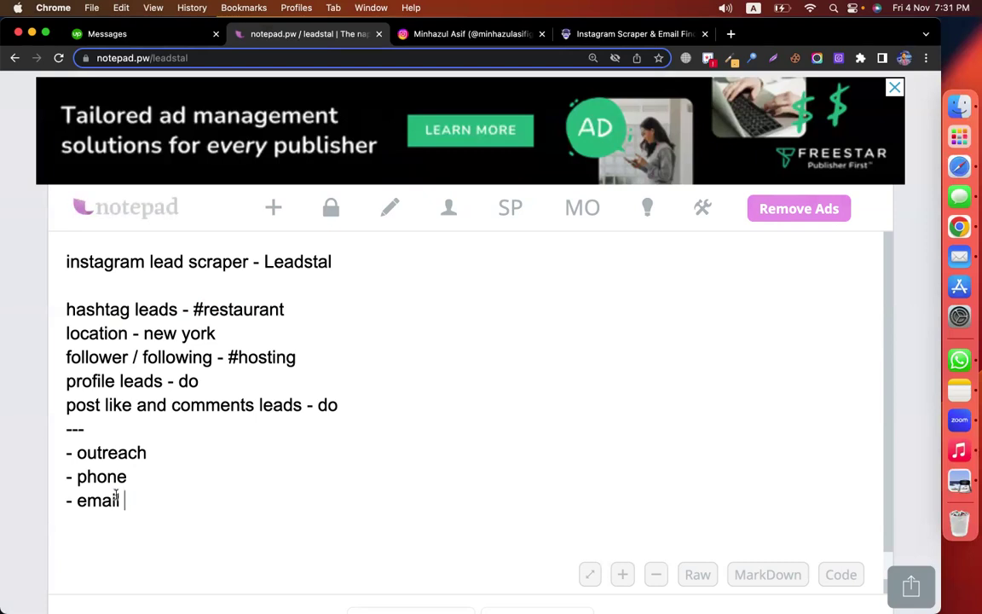
# - Review the outreach, phone and email entries at the end of the note by highlighting them
pyautogui.moveTo(128, 501); pyautogui.dragTo(66, 452)
pyautogui.click(171, 480)
pyautogui.click(129, 502)
pyautogui.click(153, 455)
pyautogui.moveTo(153, 454); pyautogui.dragTo(60, 453)
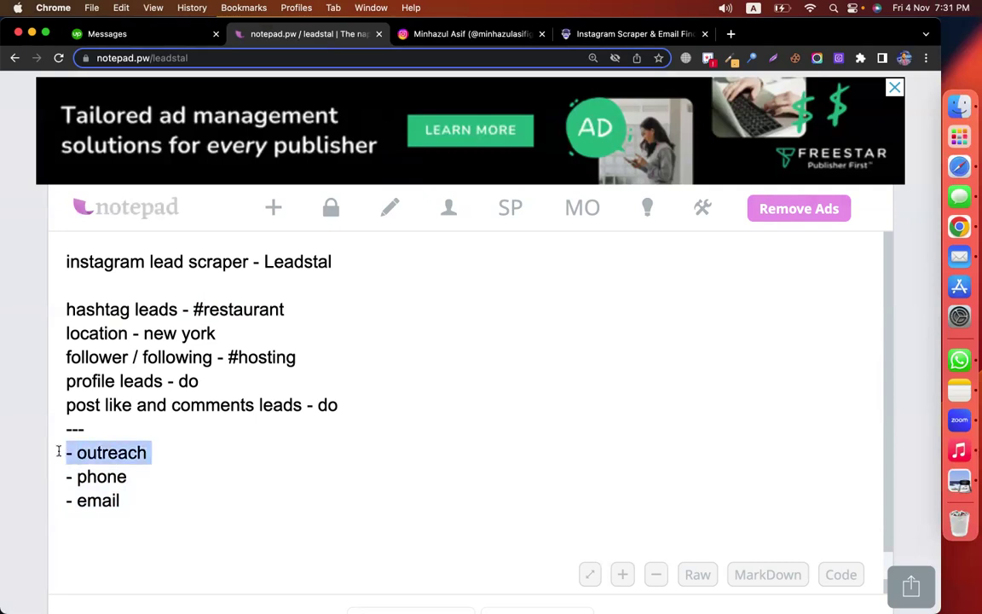
pyautogui.click(145, 477)
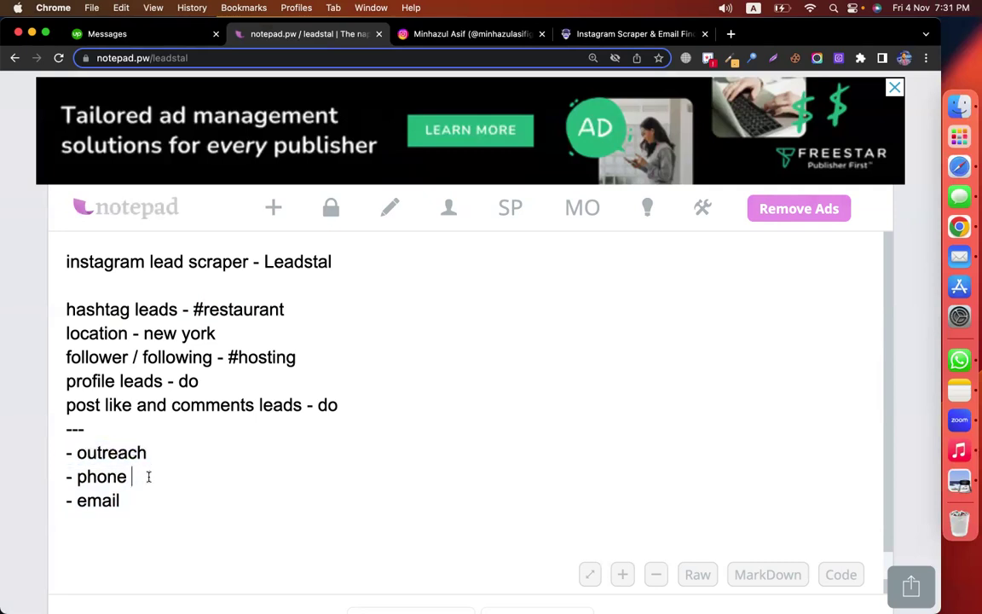
pyautogui.moveTo(145, 476); pyautogui.dragTo(62, 477)
pyautogui.click(250, 515)
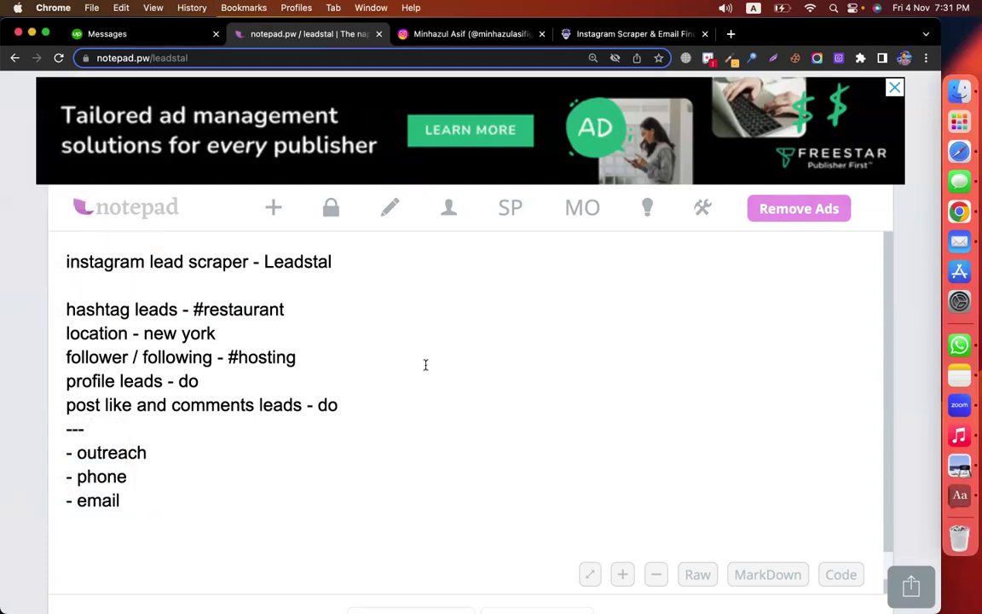
# - Copy #restaurant from the note, search for it on Instagram and open the #restaurant hashtag page
pyautogui.doubleClick(195, 309)
pyautogui.press('super+c')
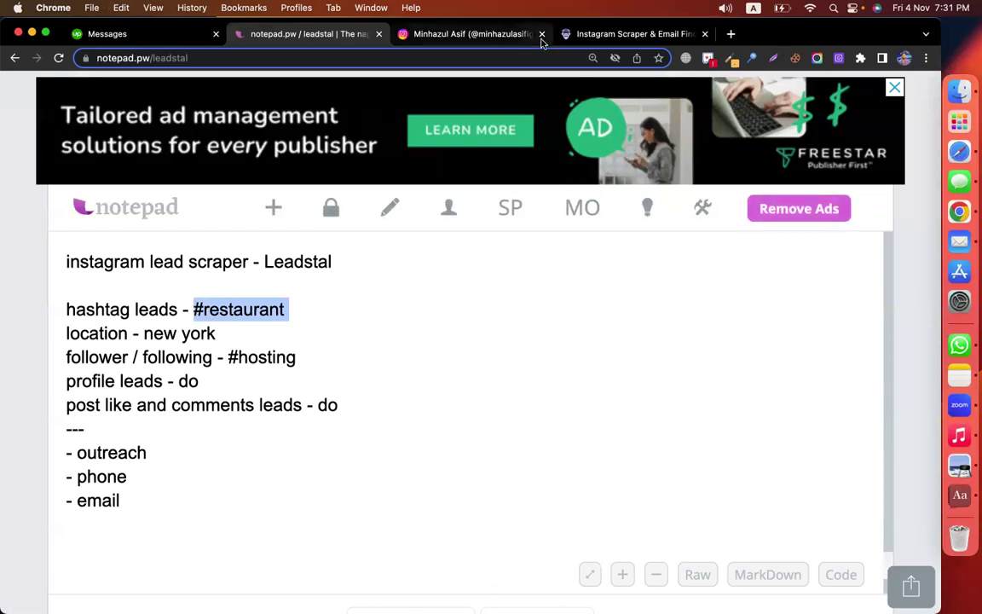
pyautogui.click(445, 34)
pyautogui.click(58, 209)
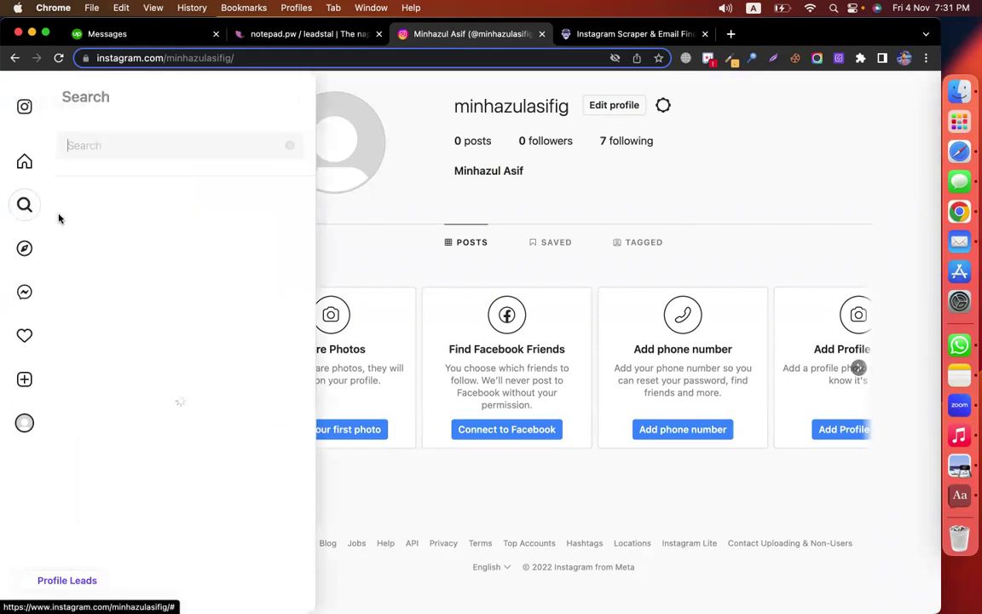
pyautogui.press('super+v')
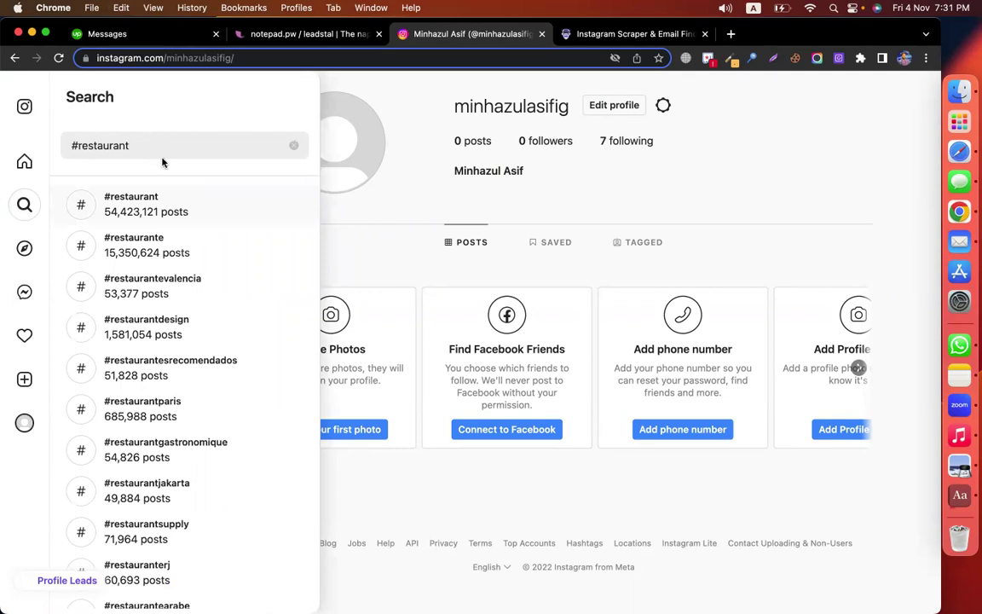
pyautogui.click(157, 213)
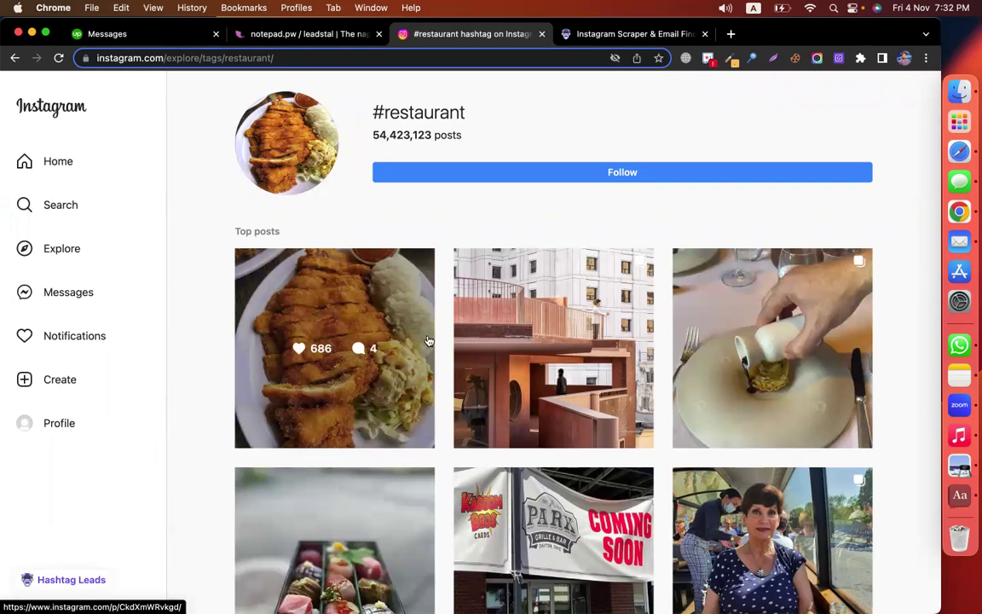
# - Collect hashtag leads from the #restaurant posts with LeadStal, stopping the collection to view the results
pyautogui.scroll(-7, 424, 306)
pyautogui.scroll(-8, 429, 332)
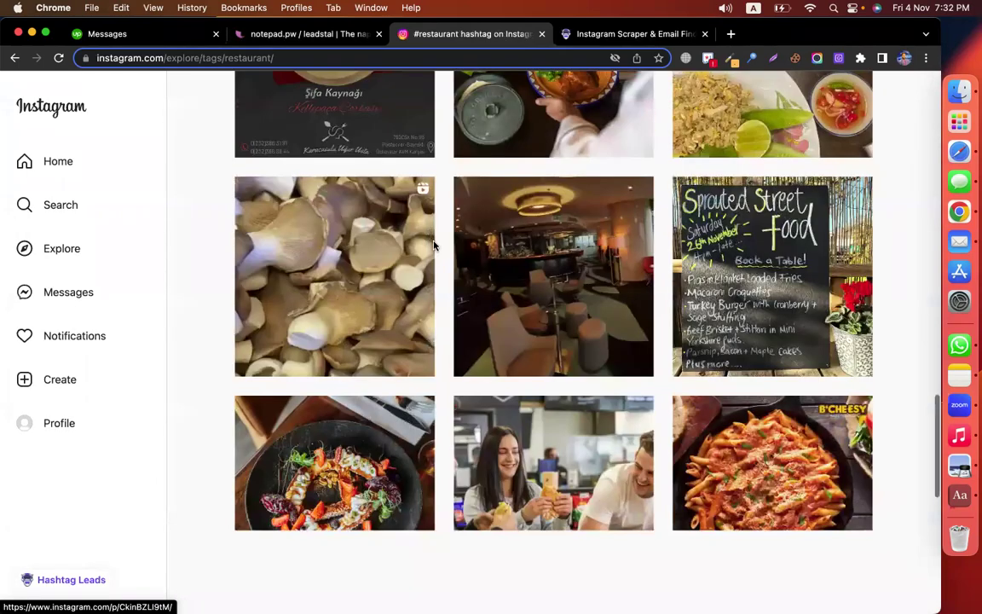
pyautogui.scroll(-5, 432, 281)
pyautogui.scroll(-5, 433, 245)
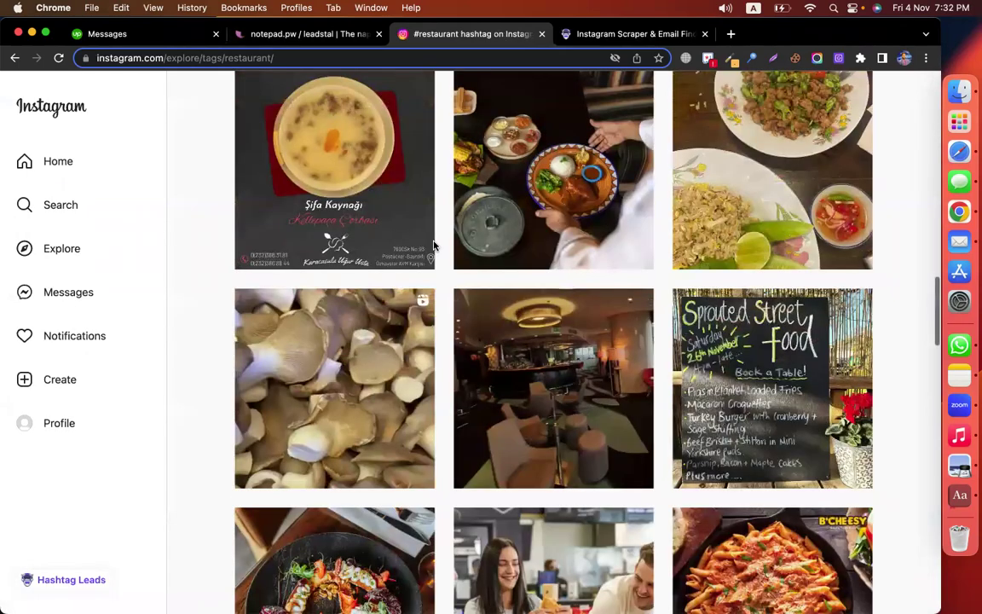
pyautogui.scroll(20, 433, 245)
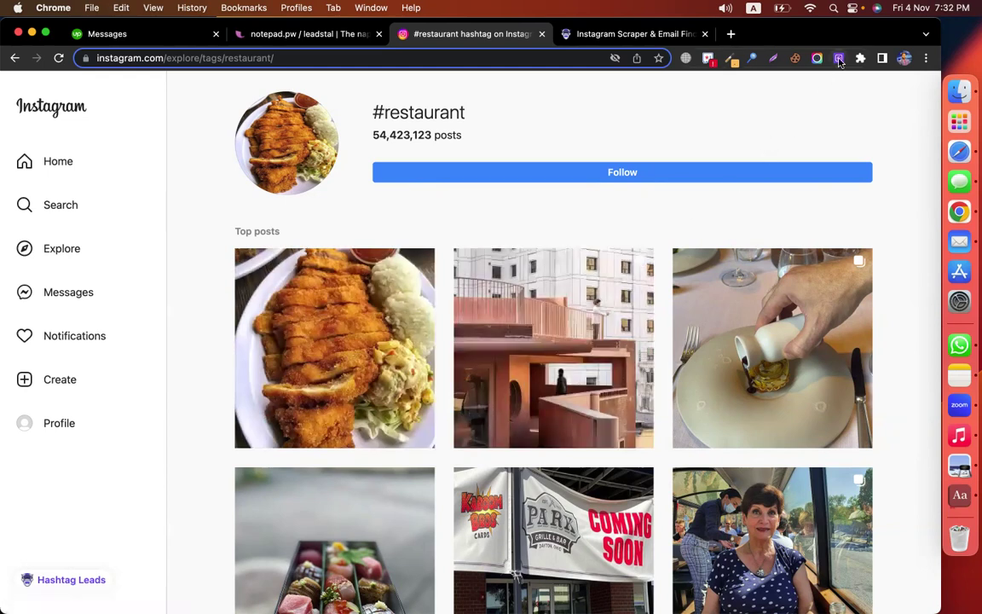
pyautogui.click(91, 583)
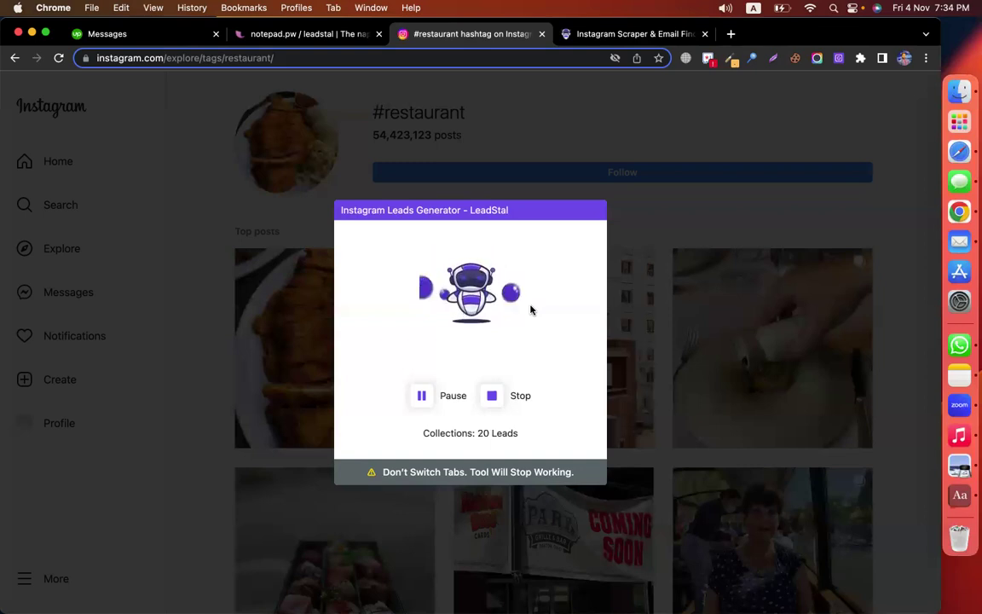
pyautogui.click(494, 395)
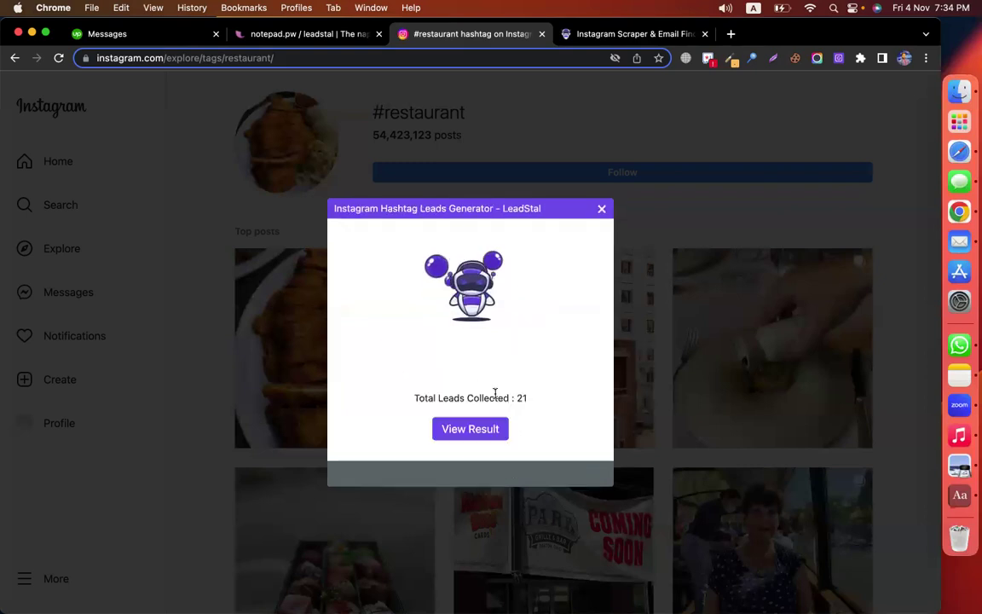
pyautogui.click(473, 429)
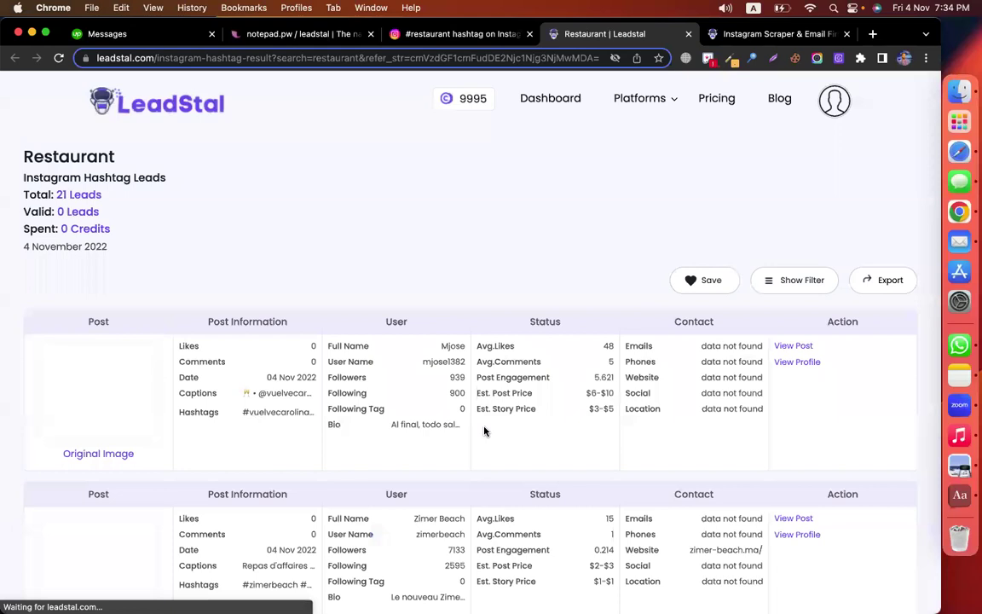
# - Compare the first lead in the results with its original Instagram post and return to the LeadStal results
pyautogui.scroll(-2, 256, 312)
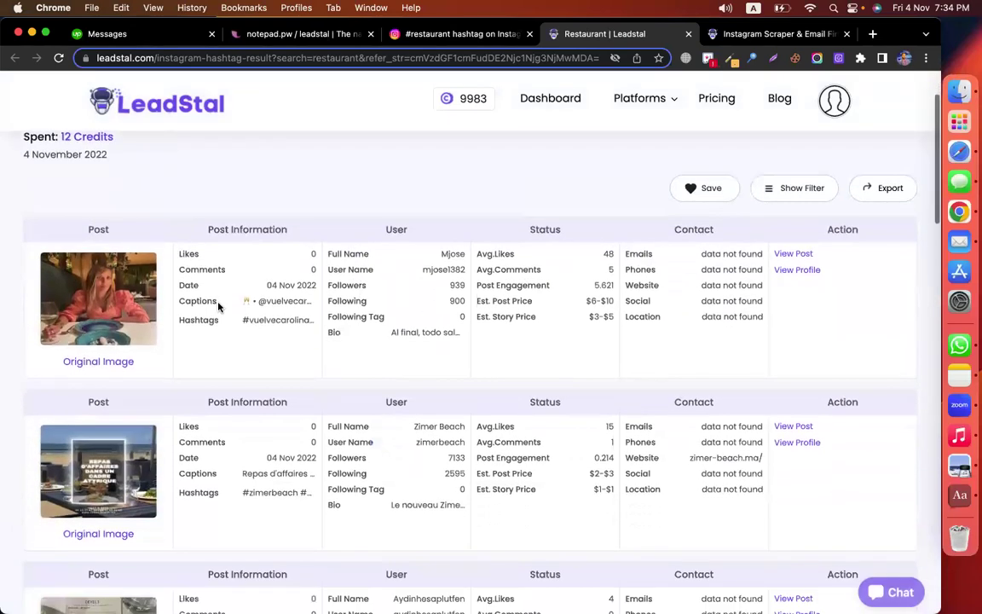
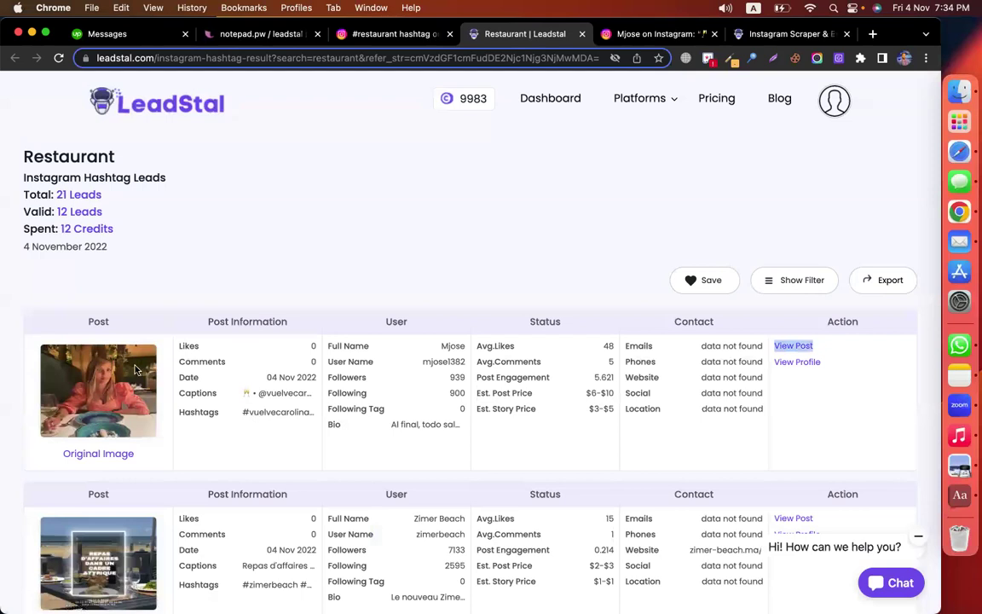
pyautogui.click(601, 34)
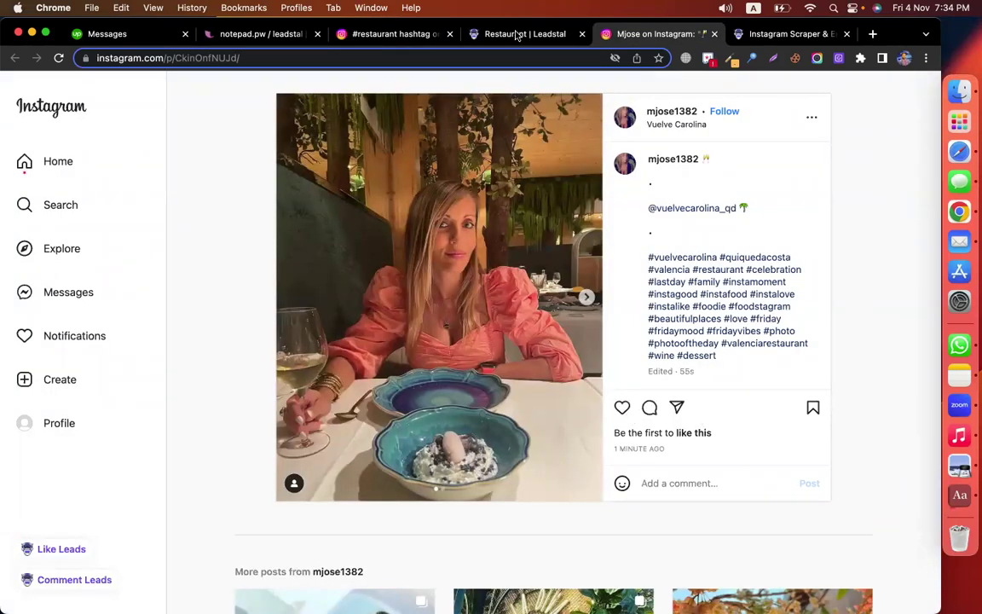
pyautogui.click(468, 33)
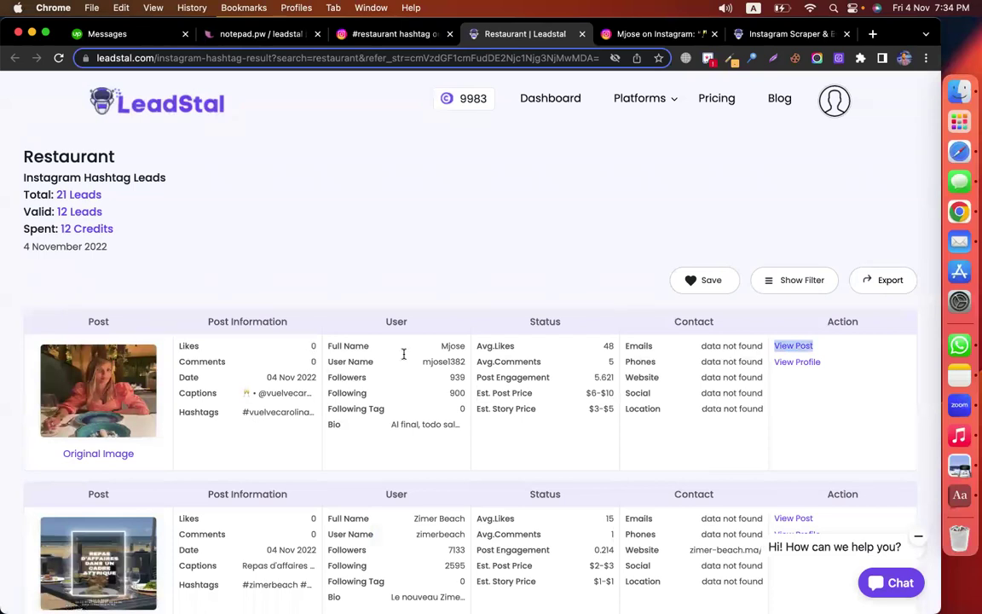
# - Examine the email, phone and website fields of the first lead and the contact details of the Inspirations Fork lead
pyautogui.moveTo(701, 345); pyautogui.dragTo(761, 346)
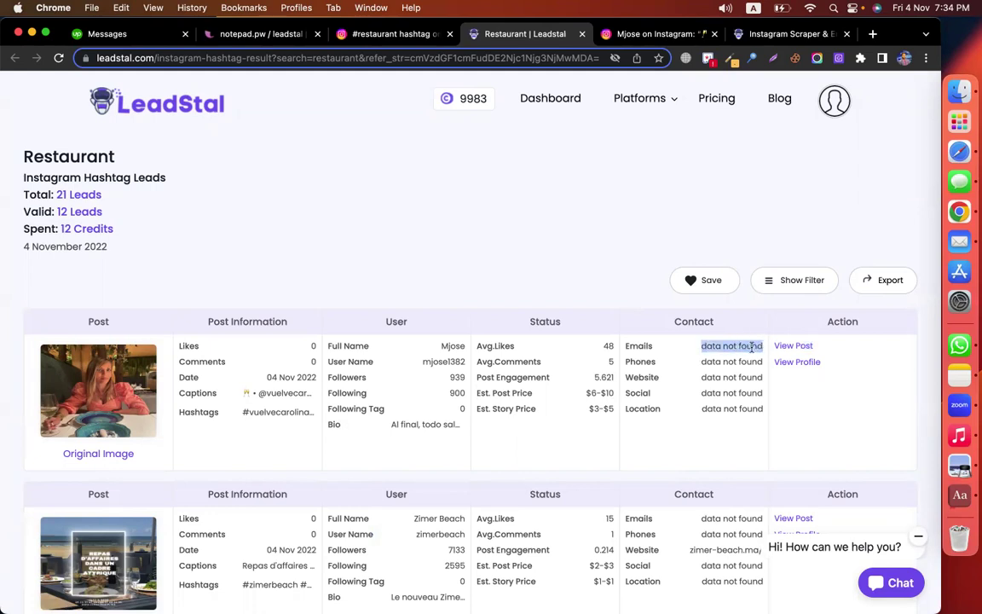
pyautogui.click(701, 361)
pyautogui.tripleClick(701, 361)
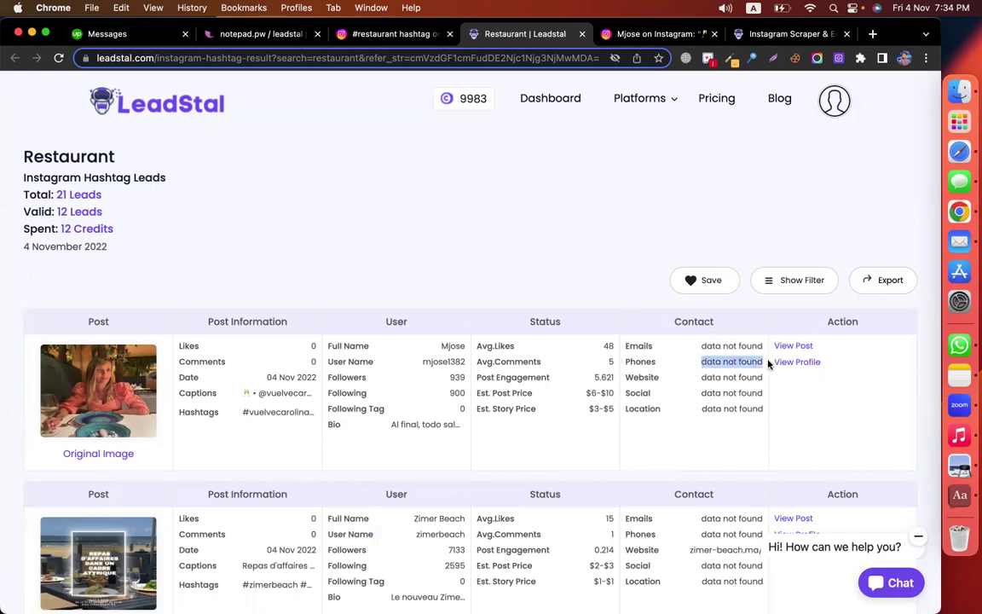
pyautogui.click(702, 380)
pyautogui.moveTo(703, 376); pyautogui.dragTo(757, 376)
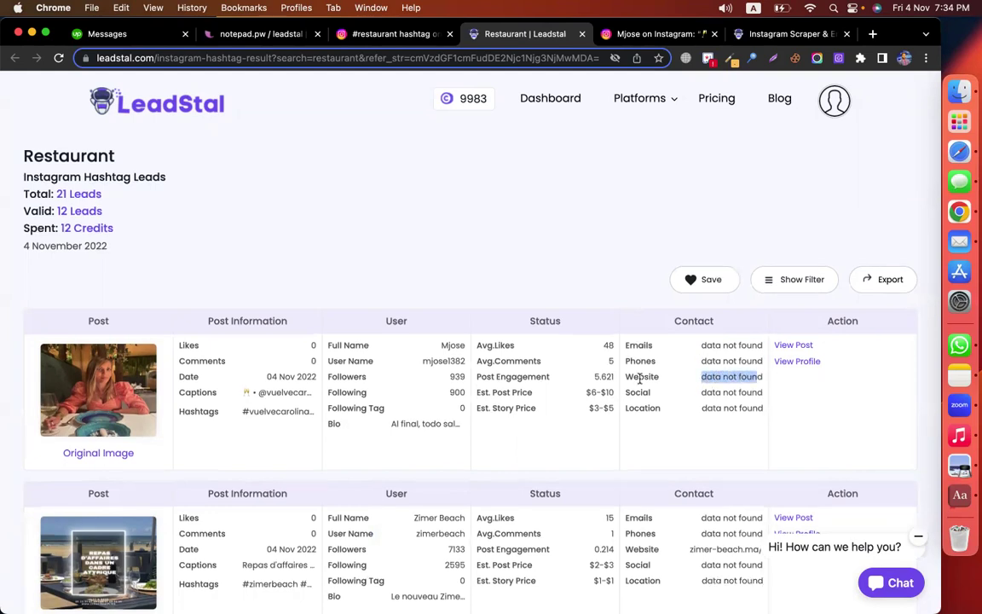
pyautogui.scroll(-5, 640, 382)
pyautogui.scroll(-10, 640, 382)
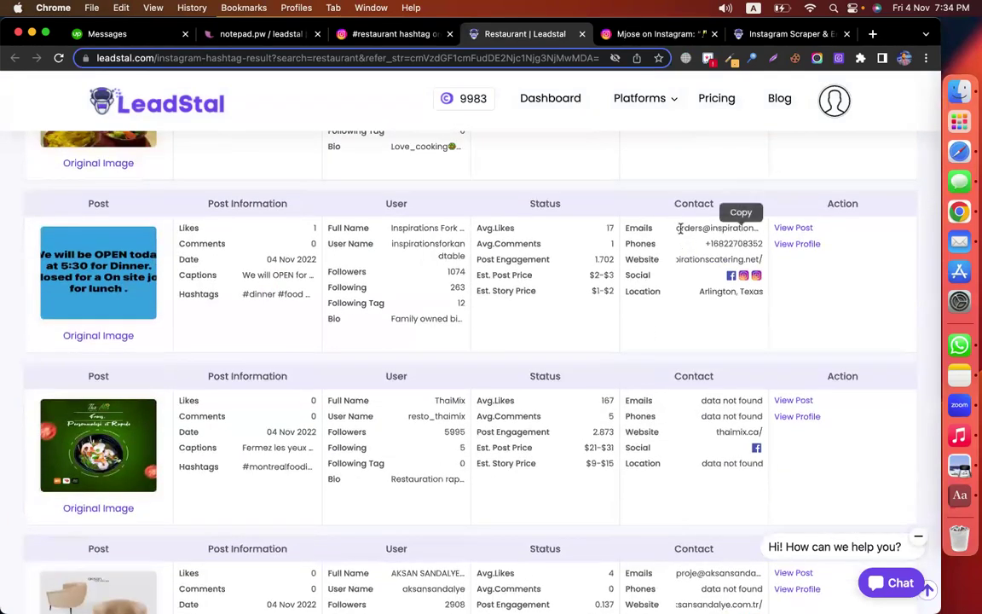
pyautogui.click(679, 228)
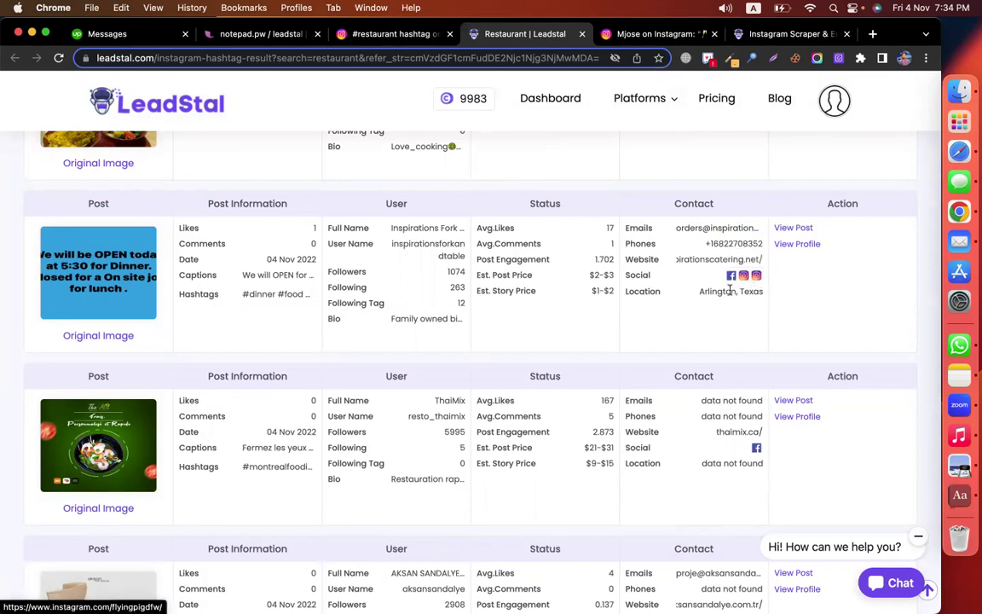
# - Review the total, valid and spent figures in the results summary, highlighting the spent credits
pyautogui.scroll(10, 720, 294)
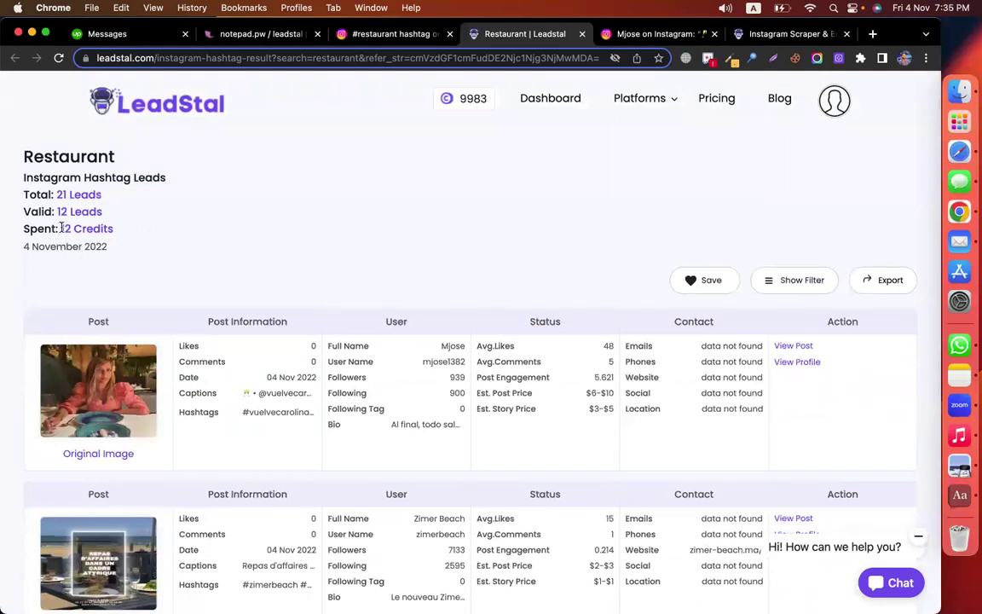
pyautogui.moveTo(60, 228); pyautogui.dragTo(136, 225)
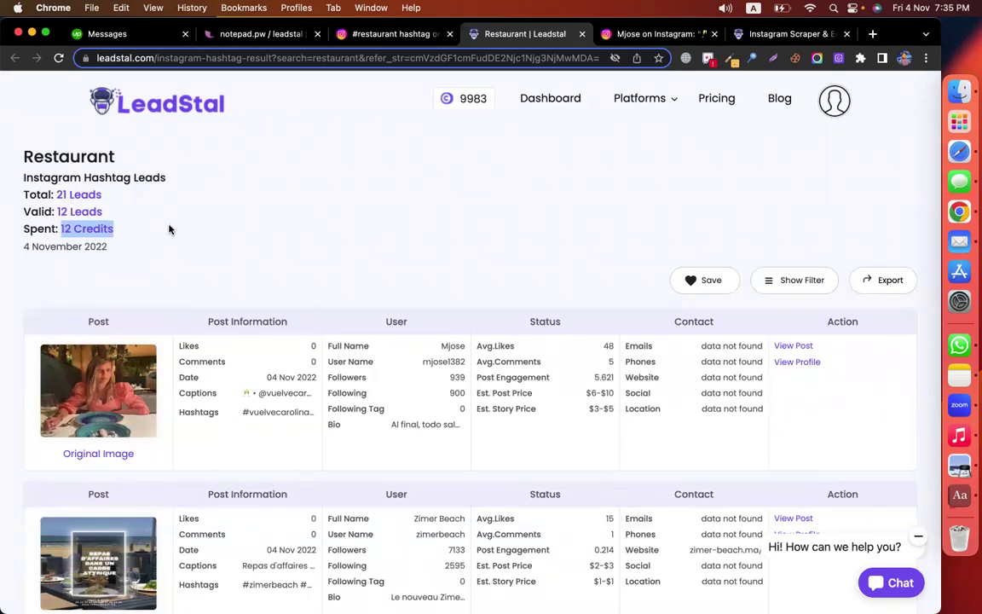
pyautogui.click(61, 225)
pyautogui.moveTo(60, 228); pyautogui.dragTo(114, 229)
pyautogui.moveTo(53, 195); pyautogui.dragTo(8, 228)
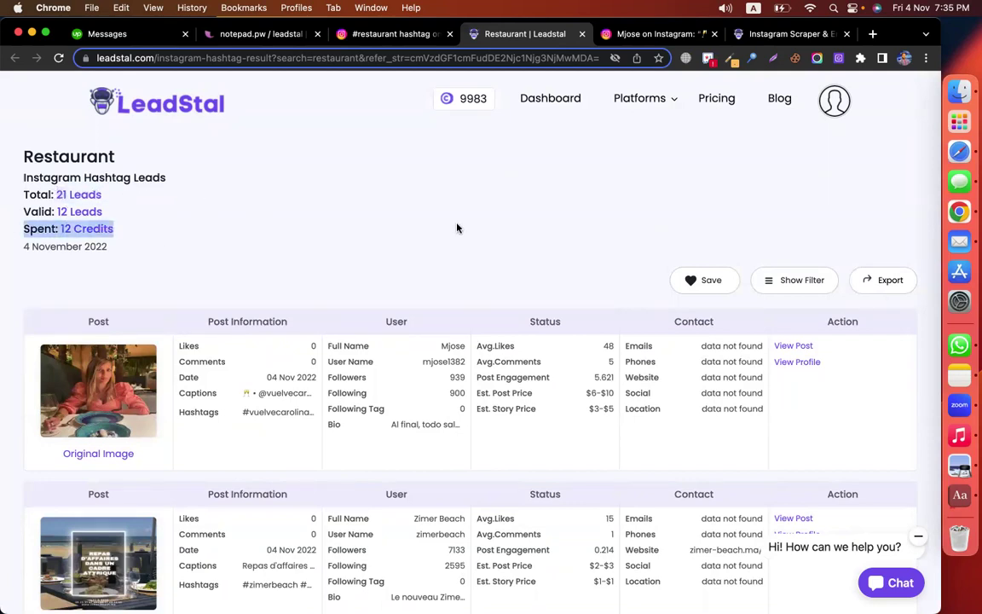
# - Filter the restaurant leads to only those with emails, leaving the range sliders at full range
pyautogui.scroll(-2, 501, 232)
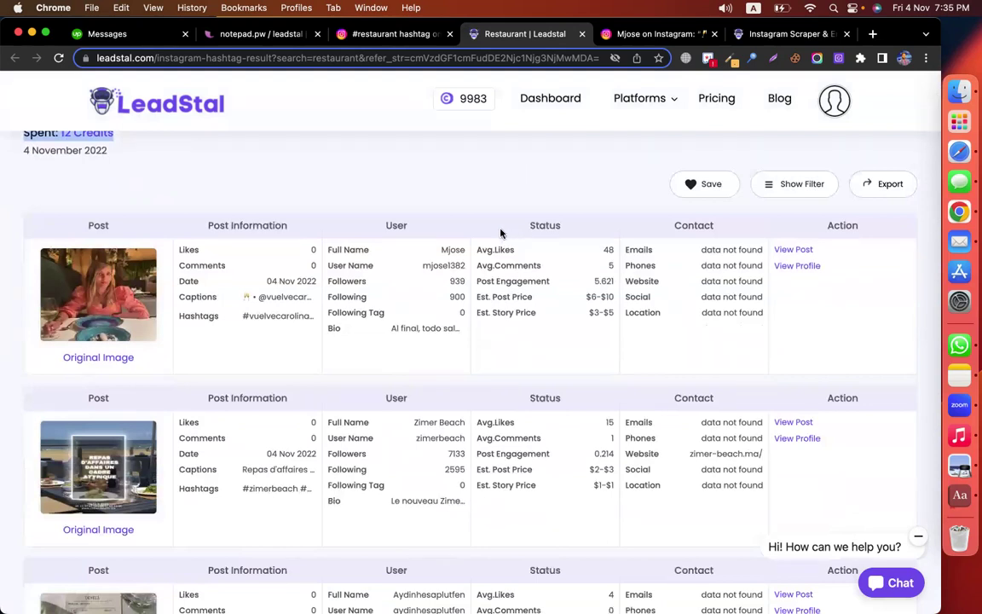
pyautogui.click(786, 189)
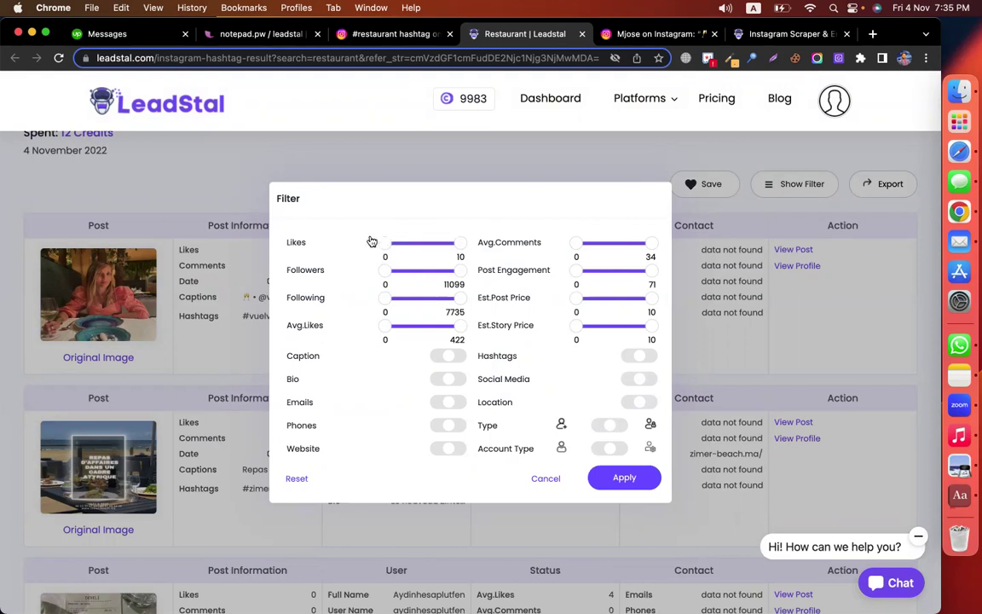
pyautogui.moveTo(384, 244)
pyautogui.mouseDown()
pyautogui.moveTo(430, 246)
pyautogui.moveTo(384, 245)
pyautogui.mouseUp()
pyautogui.moveTo(386, 303)
pyautogui.mouseDown()
pyautogui.moveTo(411, 303)
pyautogui.moveTo(384, 302)
pyautogui.mouseUp()
pyautogui.moveTo(575, 247)
pyautogui.mouseDown()
pyautogui.moveTo(607, 244)
pyautogui.moveTo(567, 246)
pyautogui.mouseUp()
pyautogui.click(456, 406)
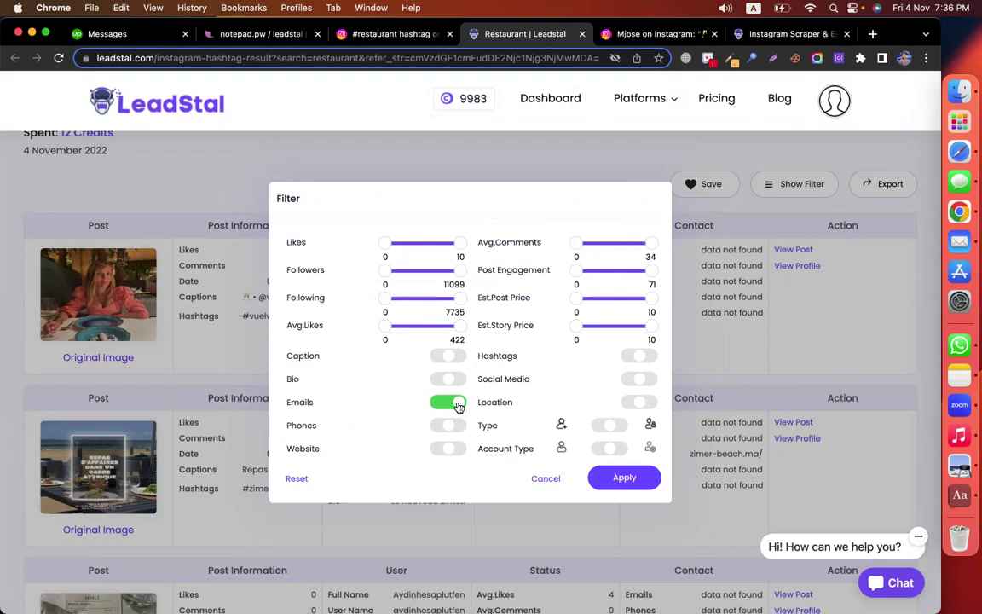
pyautogui.click(624, 479)
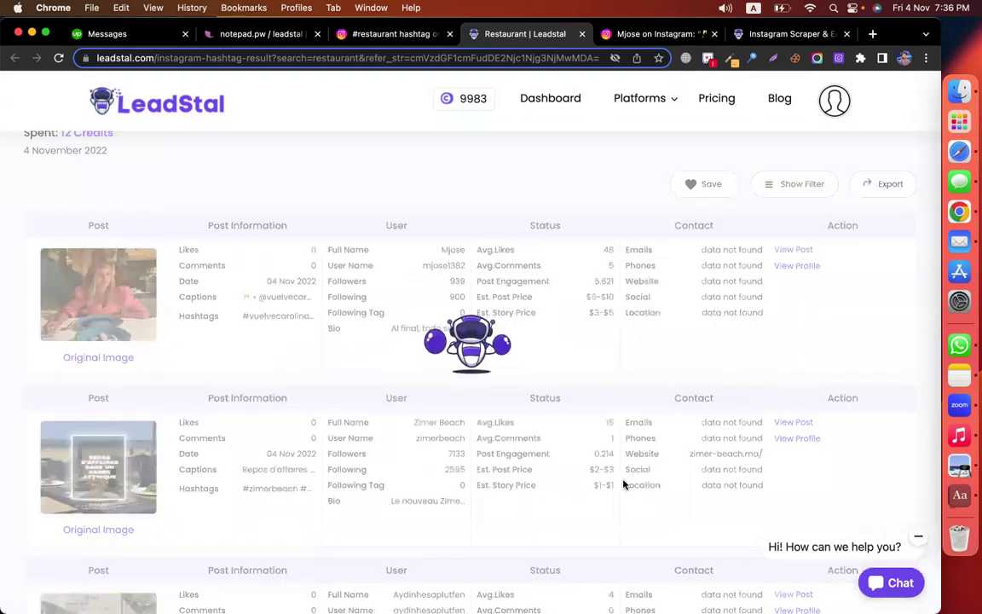
# - Examine the contact details of the filtered leads, copying the email of the Red Pepper restaurant lead
pyautogui.scroll(1, 554, 452)
pyautogui.scroll(-2, 399, 402)
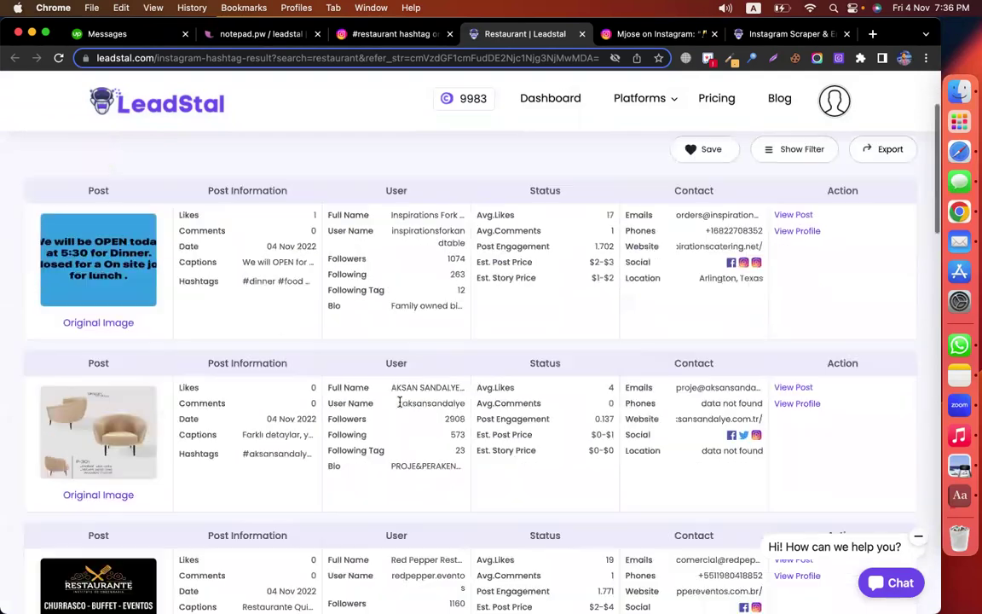
pyautogui.scroll(-5, 399, 406)
pyautogui.scroll(7, 395, 407)
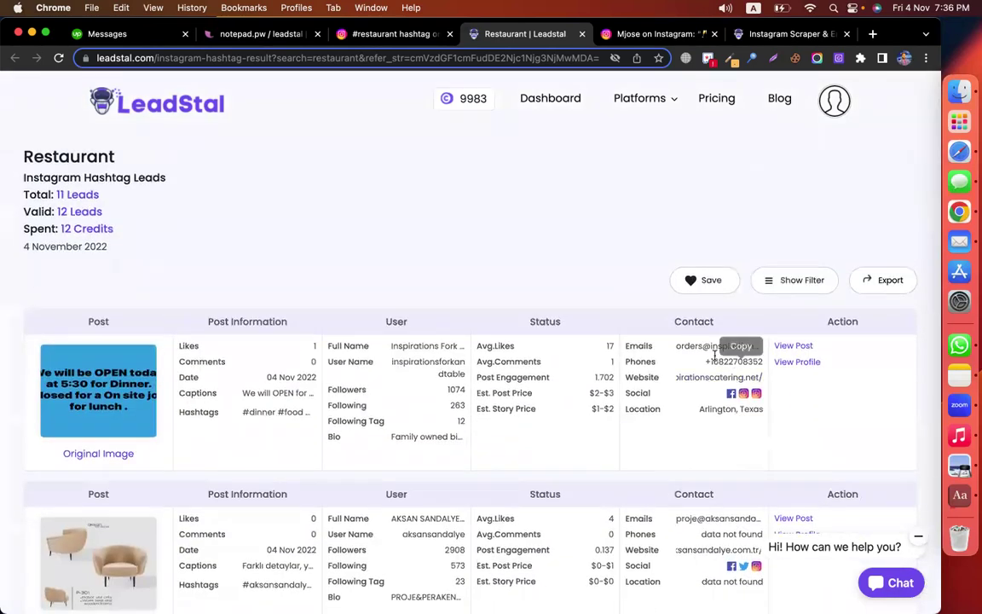
pyautogui.scroll(-3, 714, 354)
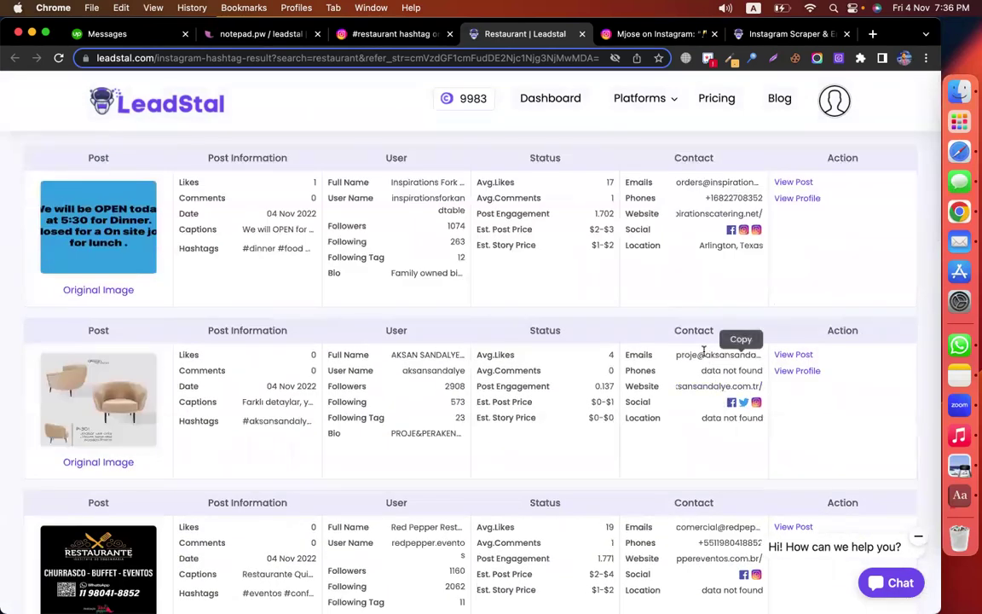
pyautogui.scroll(-3, 704, 351)
pyautogui.click(735, 345)
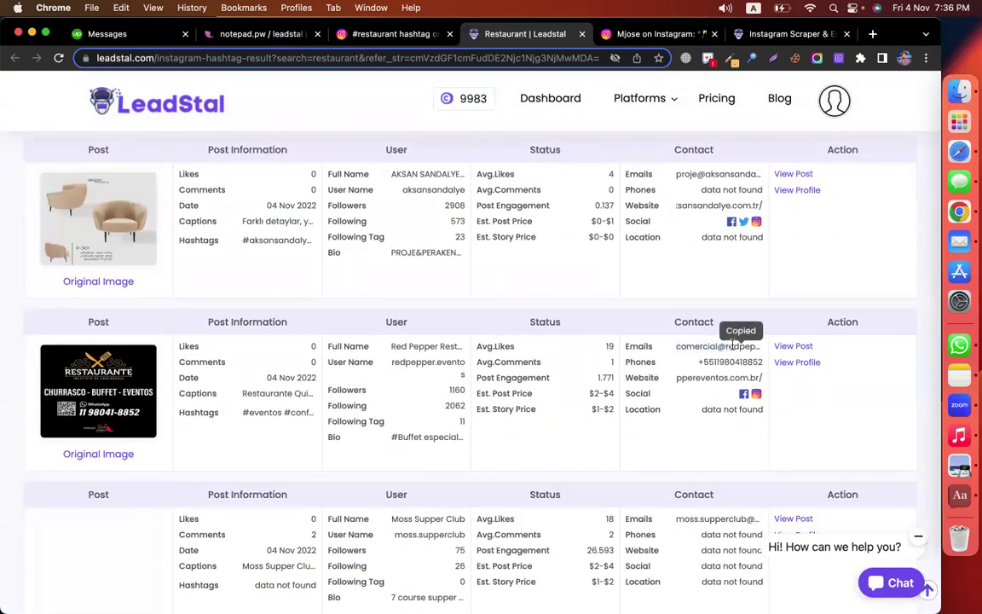
pyautogui.scroll(-2, 735, 346)
pyautogui.moveTo(676, 393); pyautogui.dragTo(730, 393)
pyautogui.click(731, 393)
pyautogui.scroll(10, 597, 375)
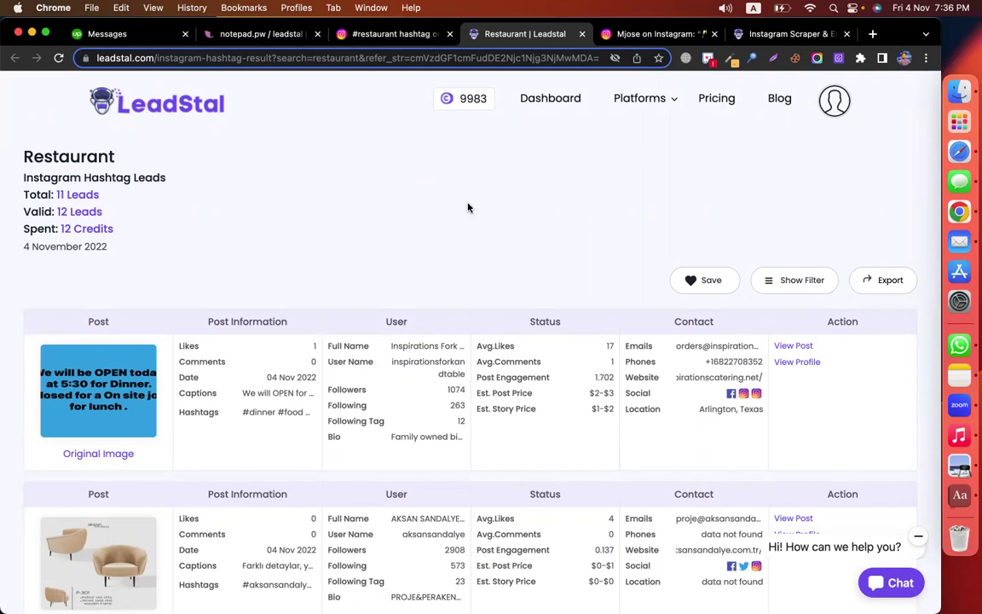
# - Export the filtered leads to the Downloads folder as "leadstal (2)" and open the file in Numbers
pyautogui.scroll(-2, 467, 207)
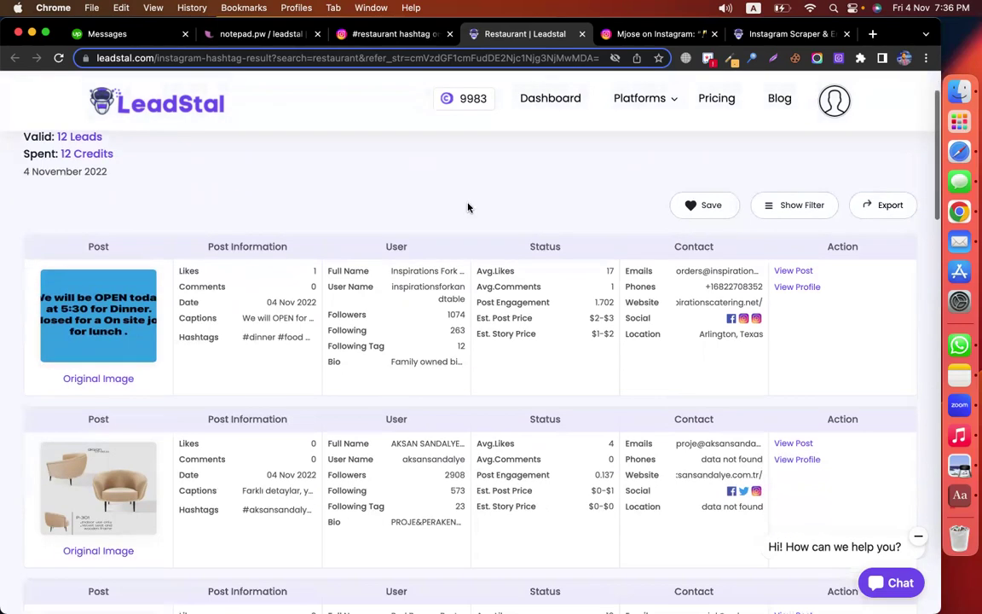
pyautogui.click(883, 206)
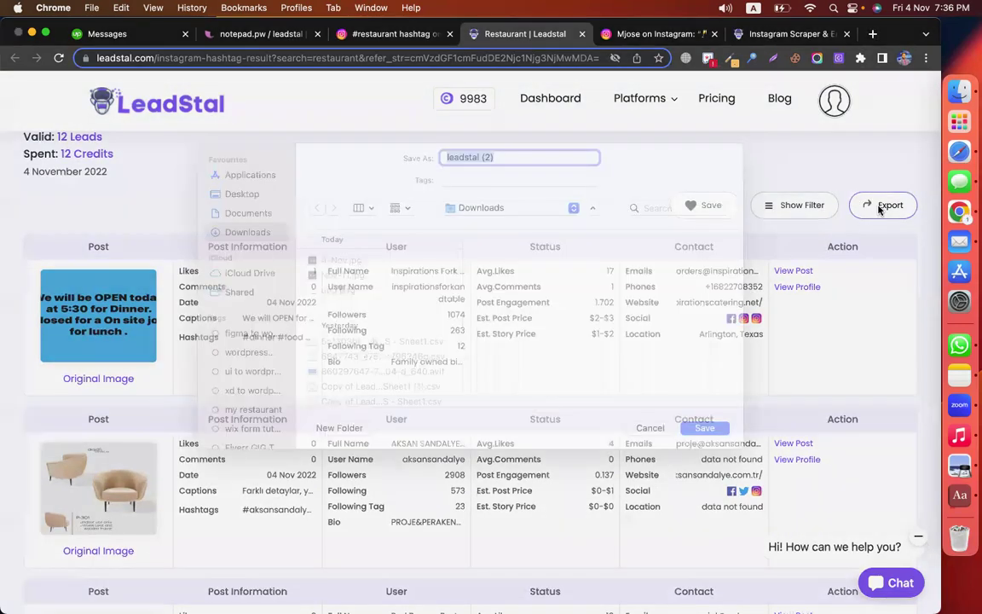
pyautogui.click(707, 445)
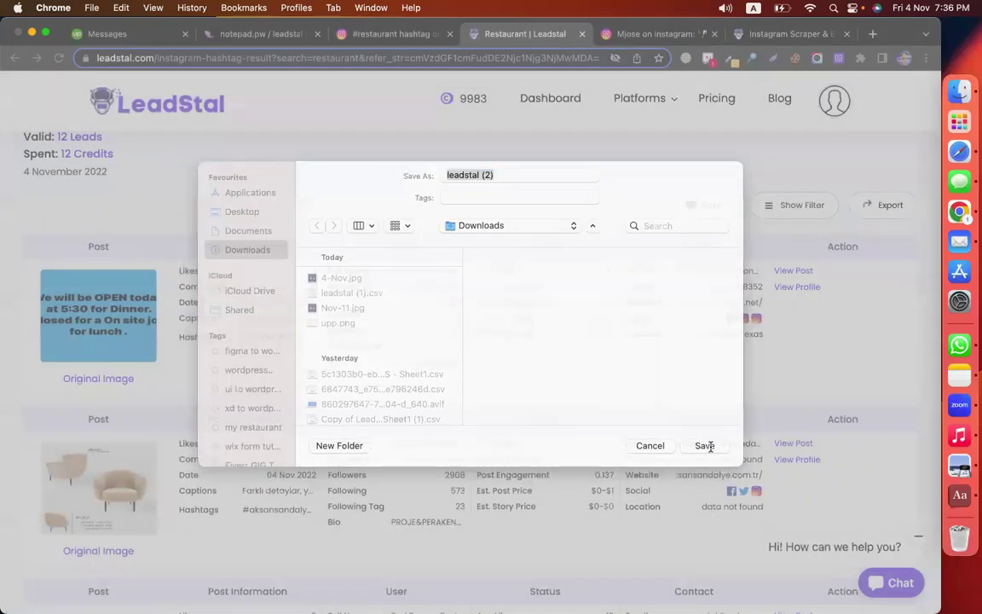
pyautogui.click(71, 597)
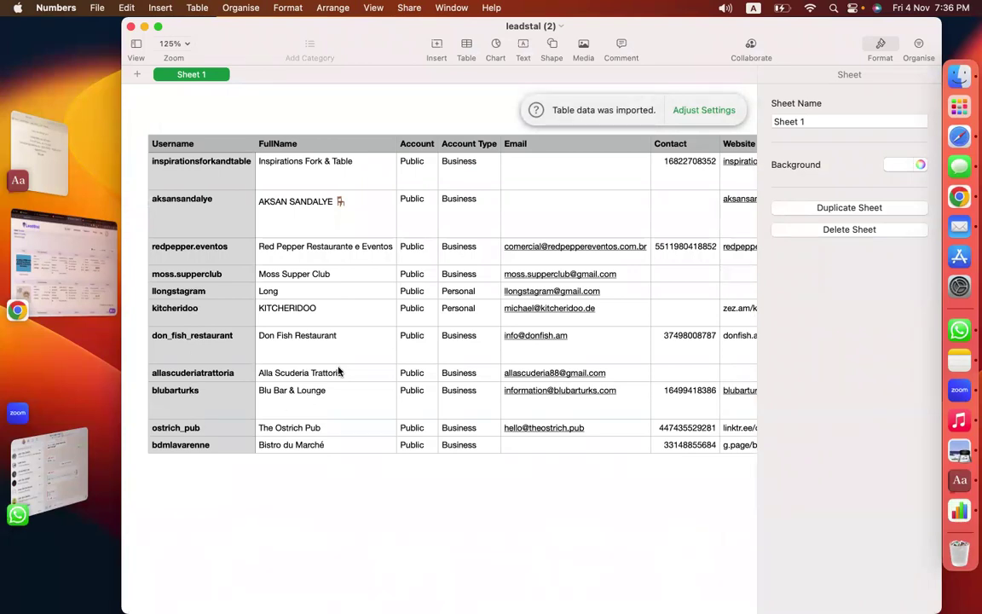
# - Examine the exported sheet's columns from usernames through emails, contacts, social media and biographies to post captions, and close the spreadsheet
pyautogui.hscroll(2, 375, 347)
pyautogui.hscroll(3, 329, 282)
pyautogui.hscroll(3, 329, 284)
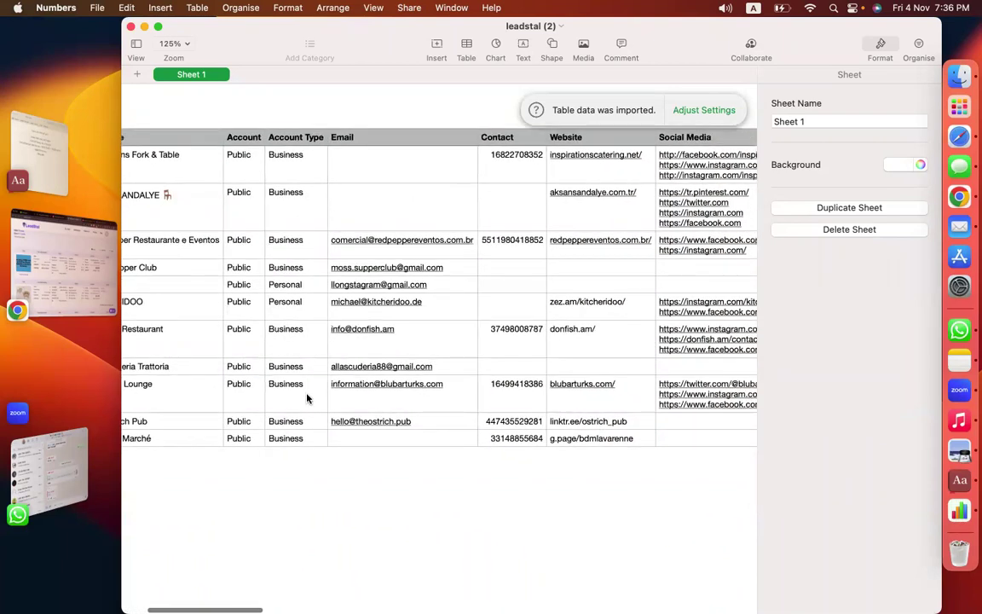
pyautogui.hscroll(1, 381, 270)
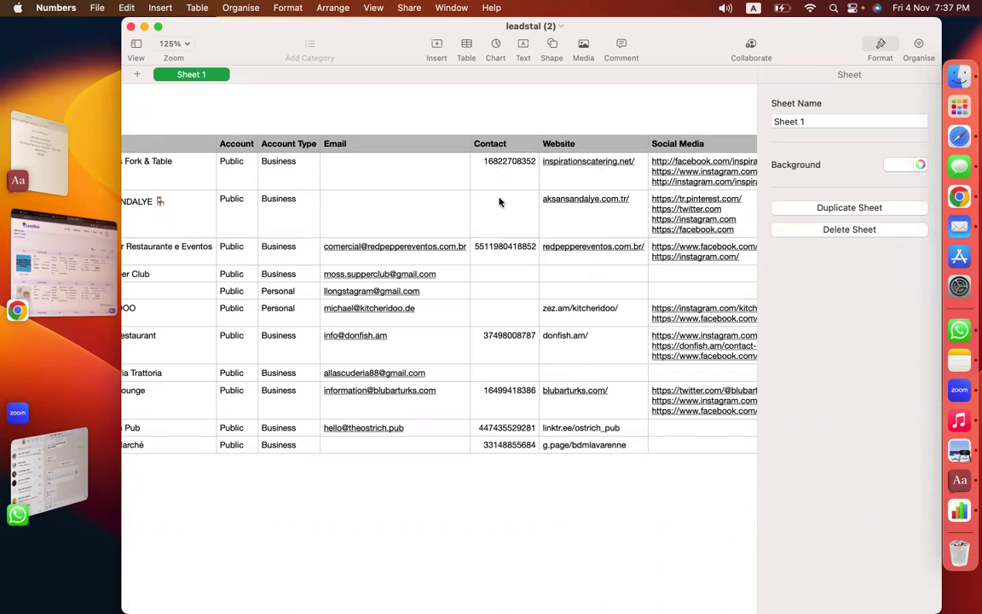
pyautogui.hscroll(5, 489, 280)
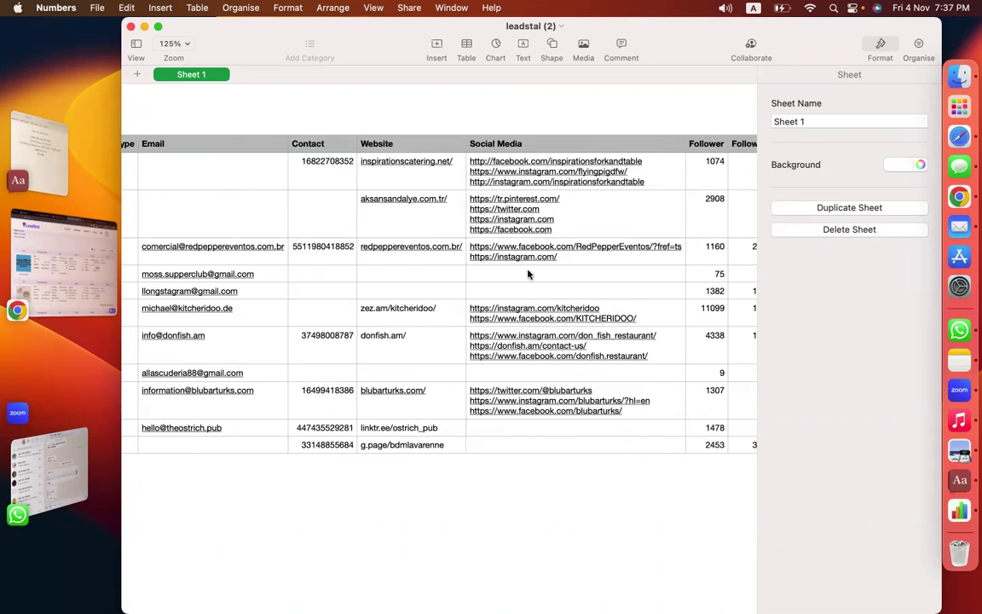
pyautogui.scroll(-2, 528, 274)
pyautogui.hscroll(3, 528, 274)
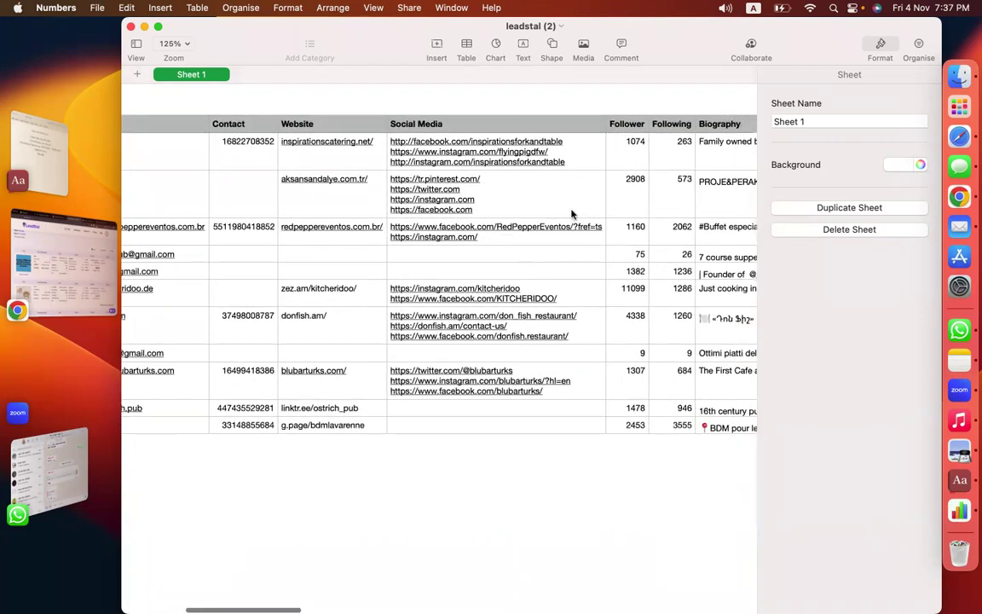
pyautogui.hscroll(2, 601, 256)
pyautogui.scroll(1, 601, 255)
pyautogui.hscroll(10, 637, 296)
pyautogui.scroll(1, 637, 296)
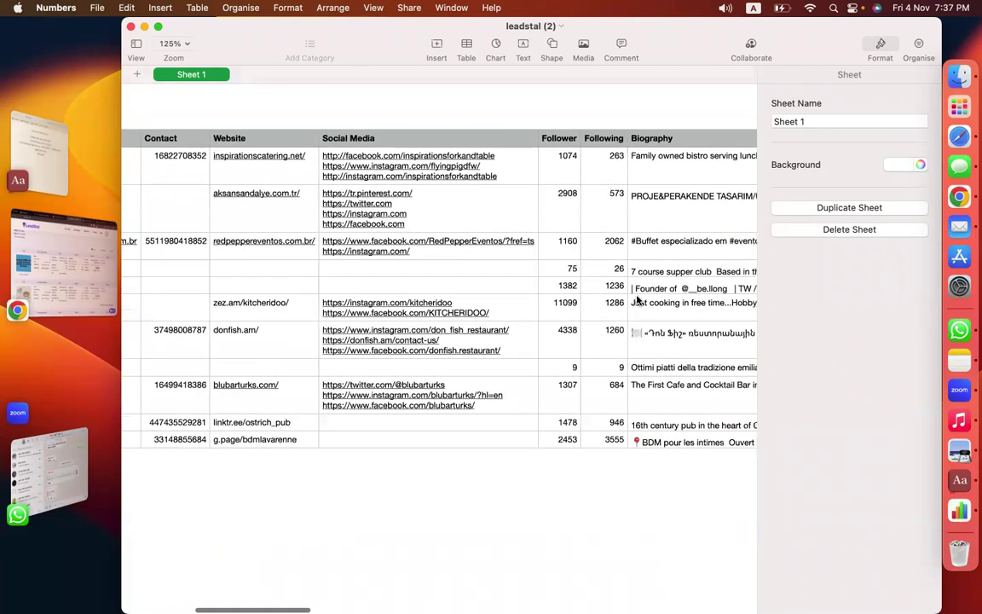
pyautogui.hscroll(4, 637, 299)
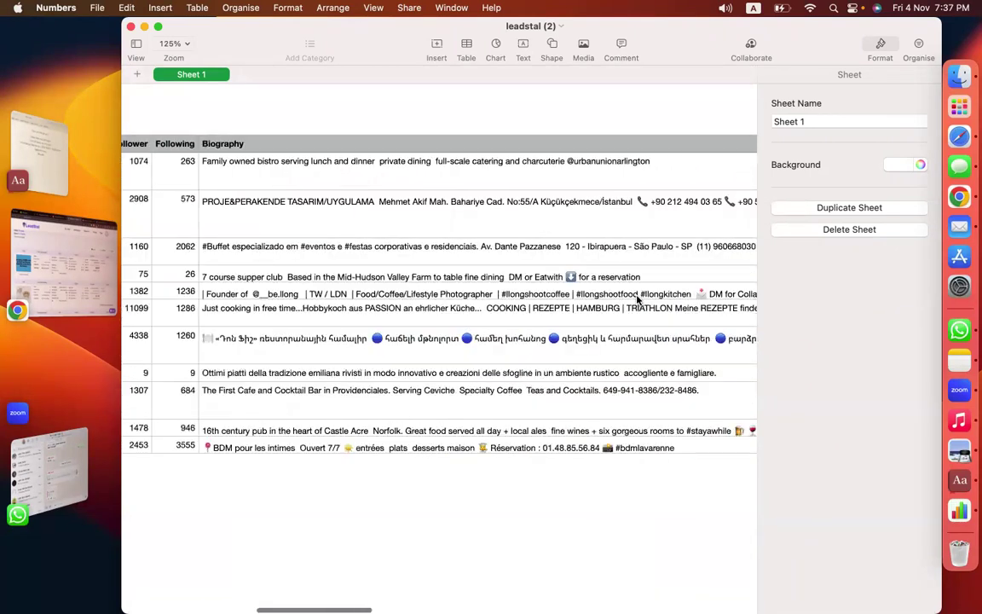
pyautogui.hscroll(1, 637, 299)
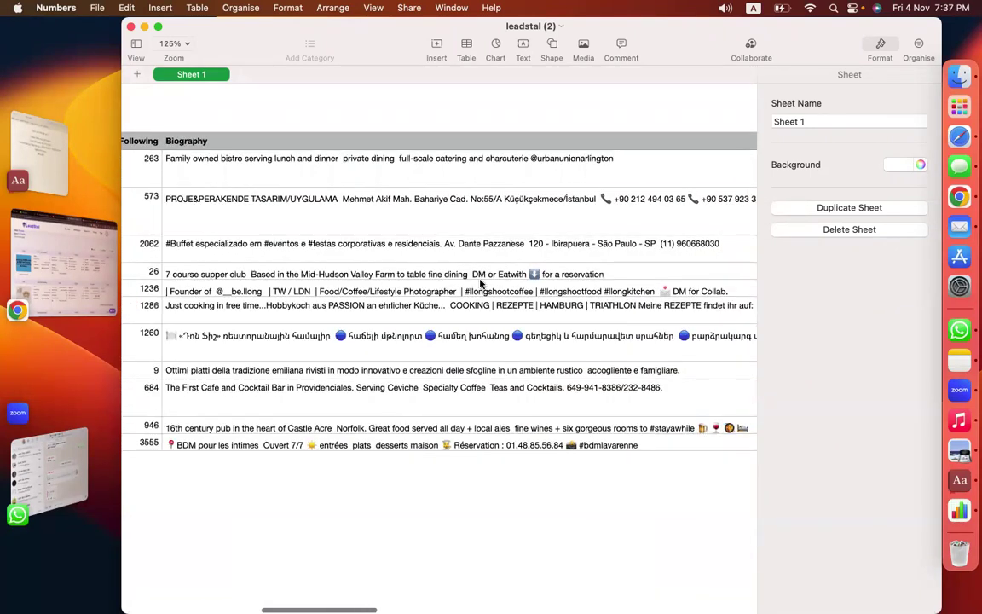
pyautogui.hscroll(15, 480, 284)
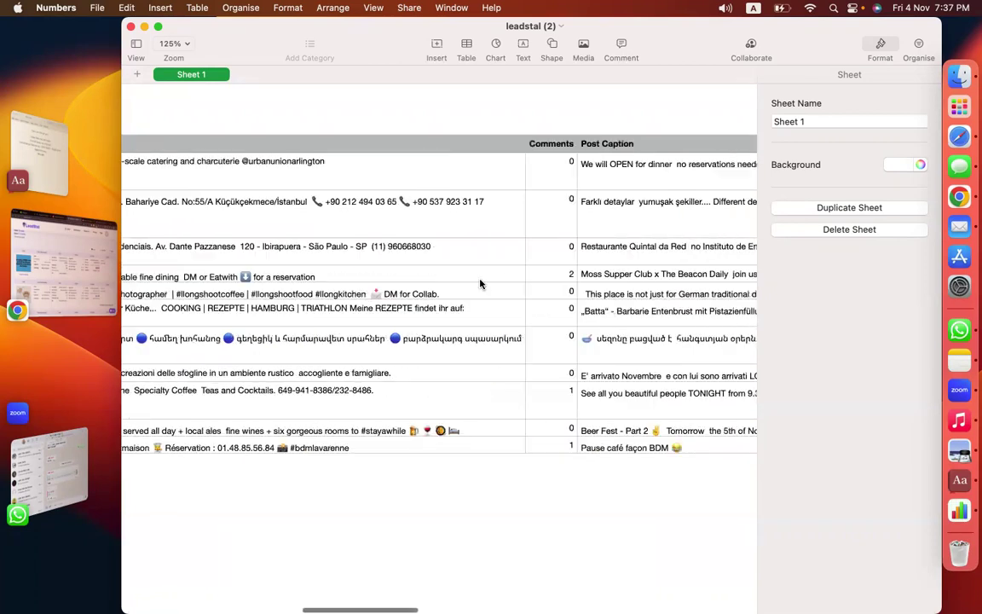
pyautogui.hscroll(-20, 480, 282)
pyautogui.hscroll(-16, 480, 282)
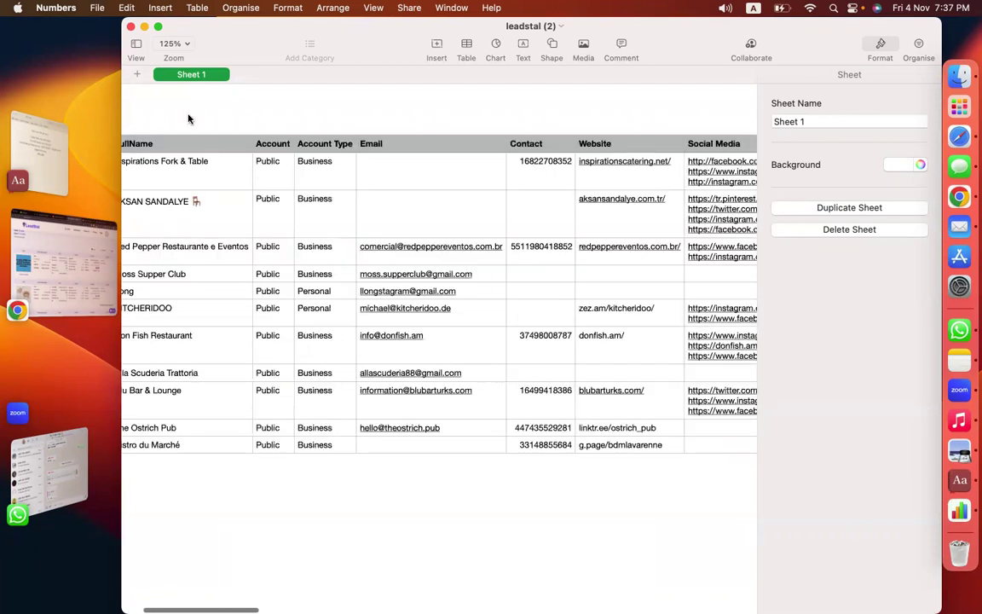
pyautogui.click(129, 28)
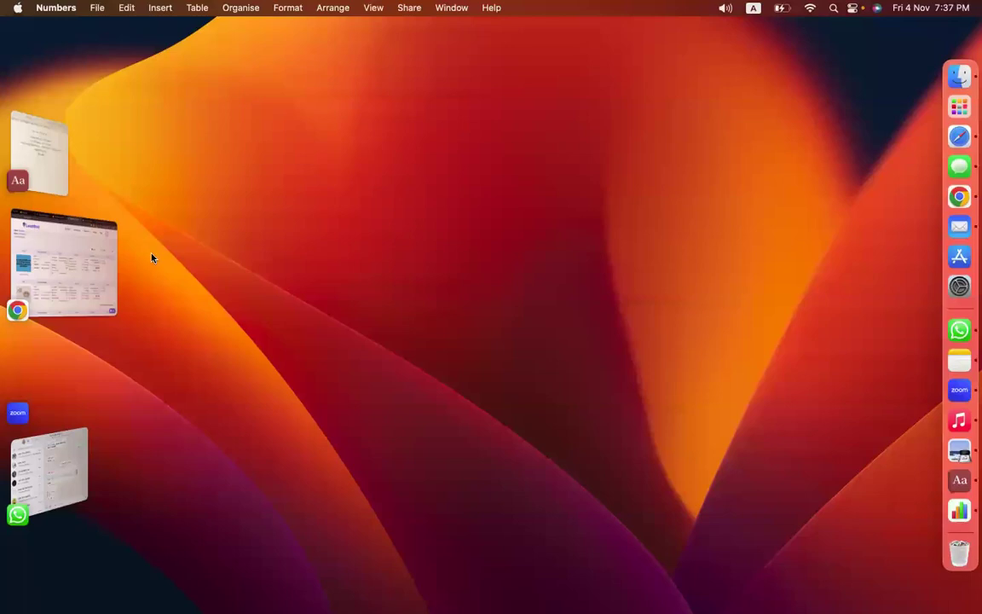
# - Switch to the notepad.pw notes in Chrome and highlight the #restaurant hashtag line and the location "new york"
pyautogui.click(83, 288)
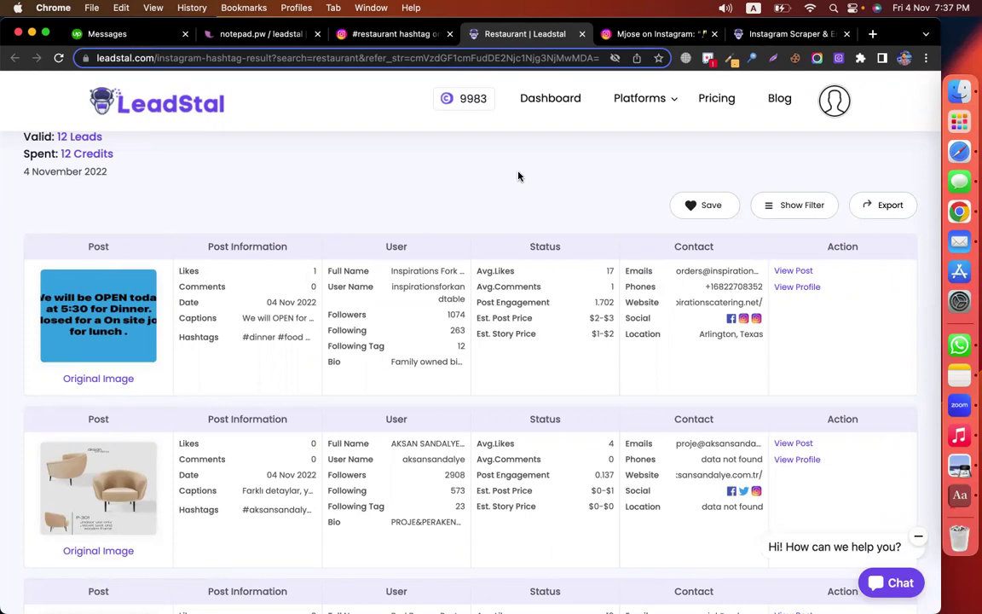
pyautogui.click(197, 312)
pyautogui.moveTo(285, 310); pyautogui.dragTo(53, 307)
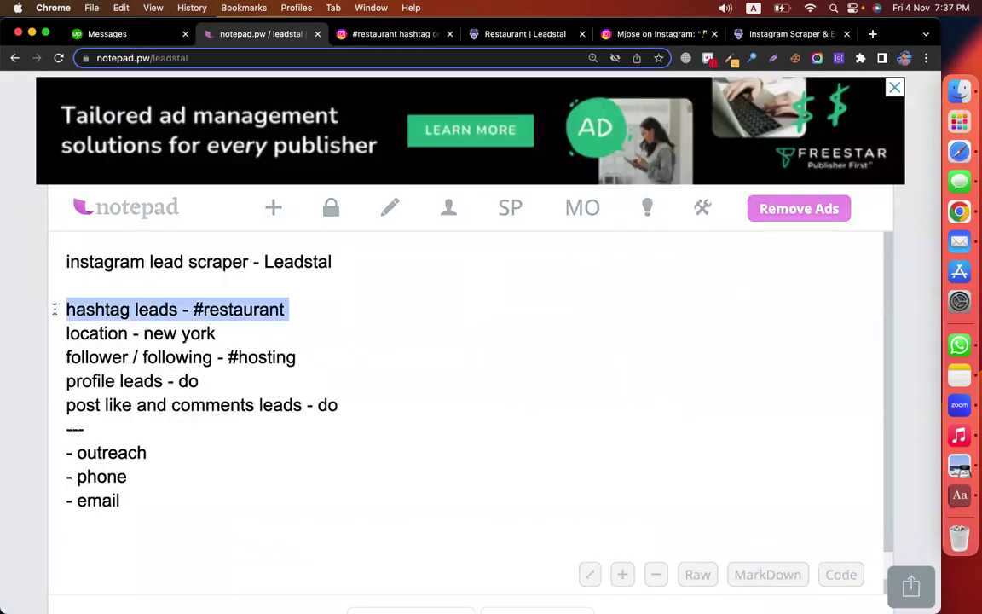
pyautogui.moveTo(143, 333); pyautogui.dragTo(233, 333)
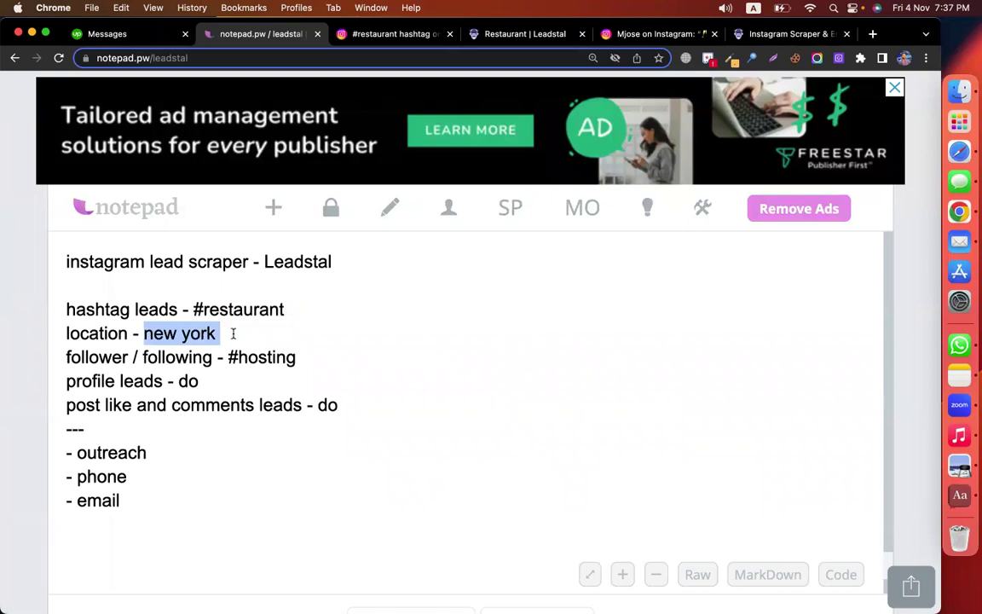
# - Dismiss the finished hashtag leads collector on Instagram, search for "new york" and open the New York, New York location page
pyautogui.click(364, 35)
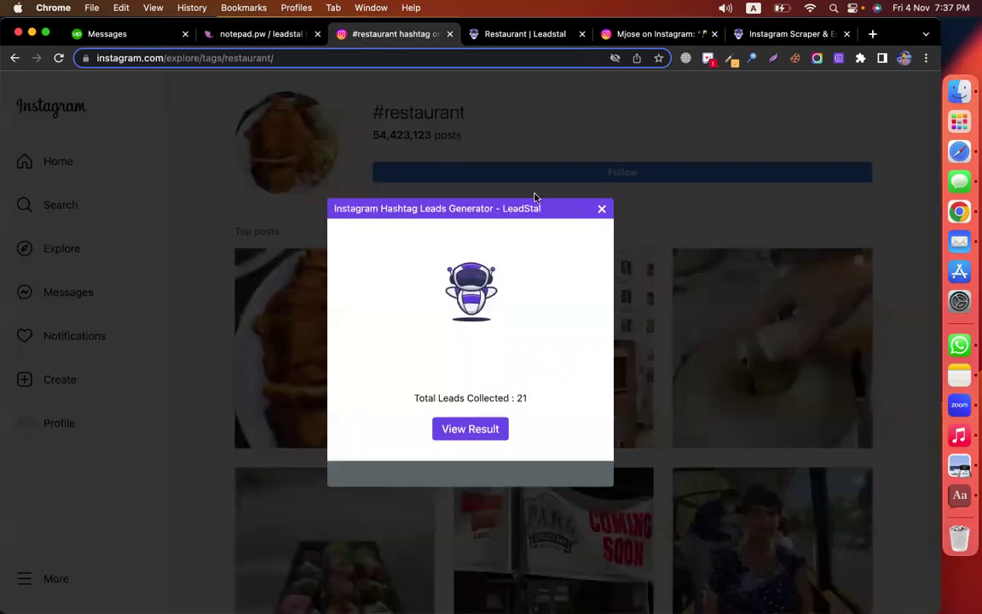
pyautogui.click(601, 208)
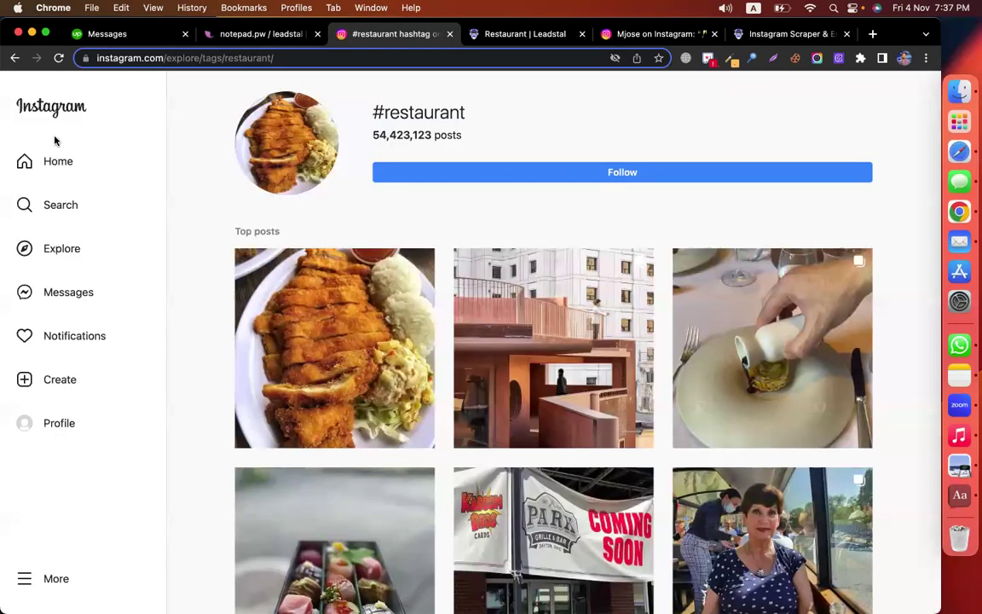
pyautogui.click(54, 208)
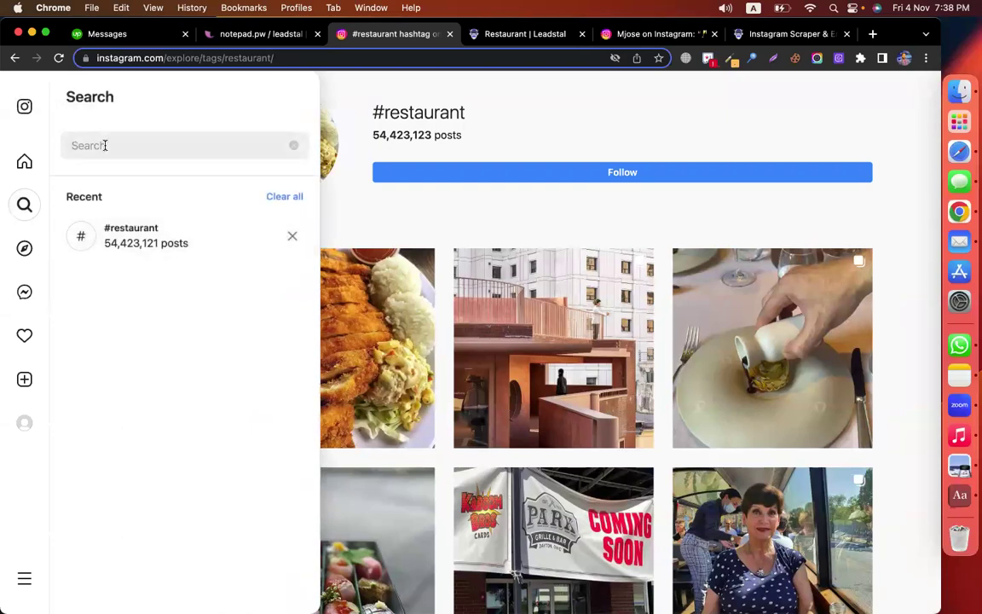
pyautogui.write('new york')
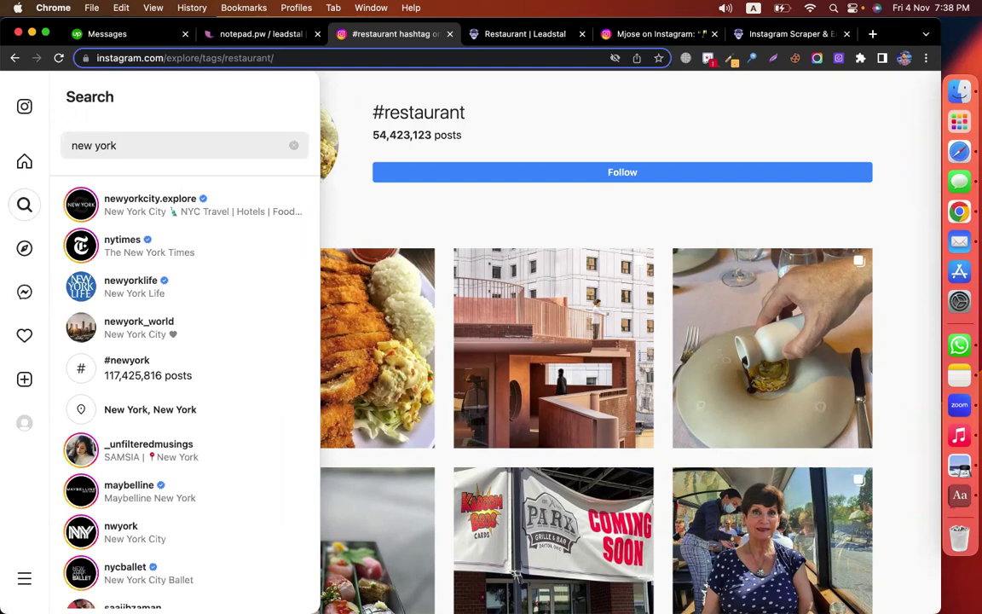
pyautogui.hotkey('alt', 'shift', 'Left')
pyautogui.hotkey('alt', 'shift', 'Left')
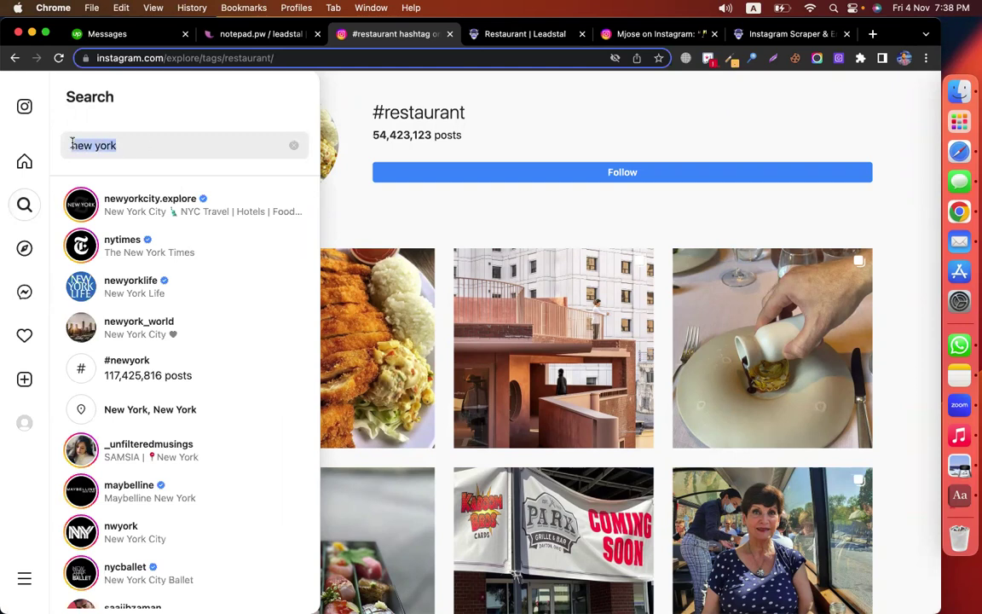
pyautogui.click(141, 145)
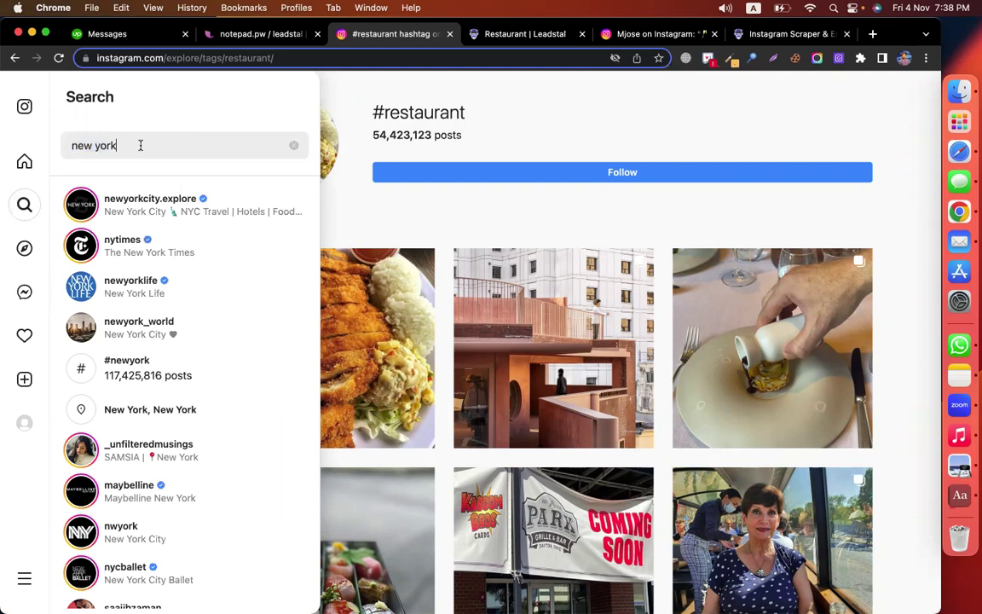
pyautogui.click(131, 412)
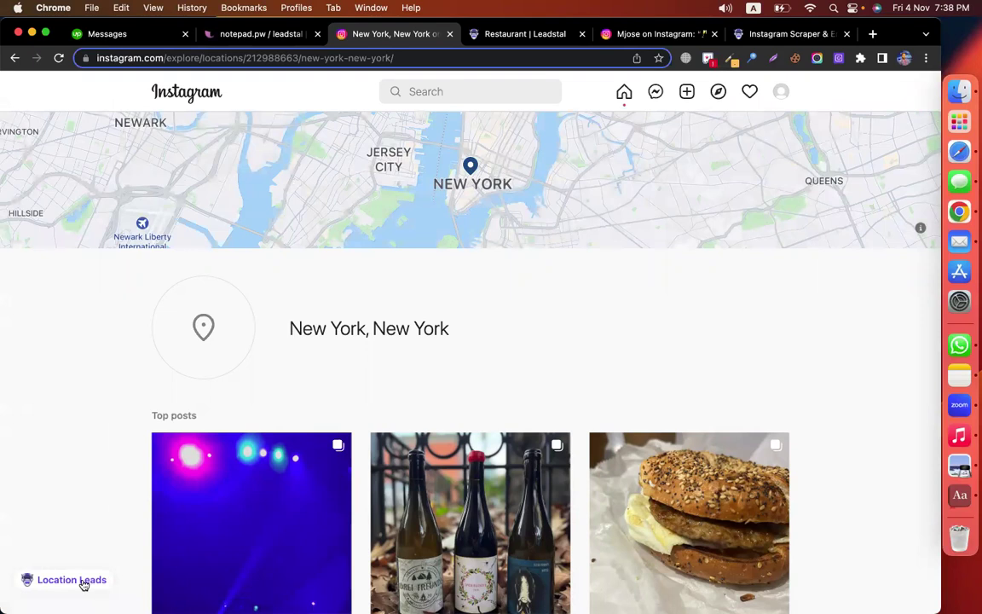
# - Collect location leads from the New York, New York posts with LeadStal, stop the collection and view the results
pyautogui.scroll(-10, 911, 435)
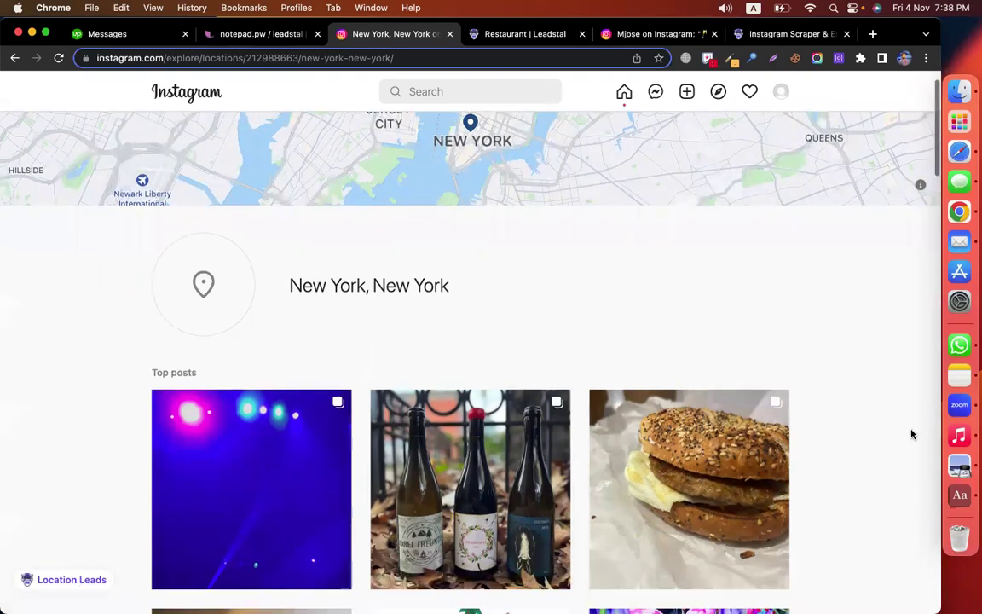
pyautogui.scroll(-10, 912, 434)
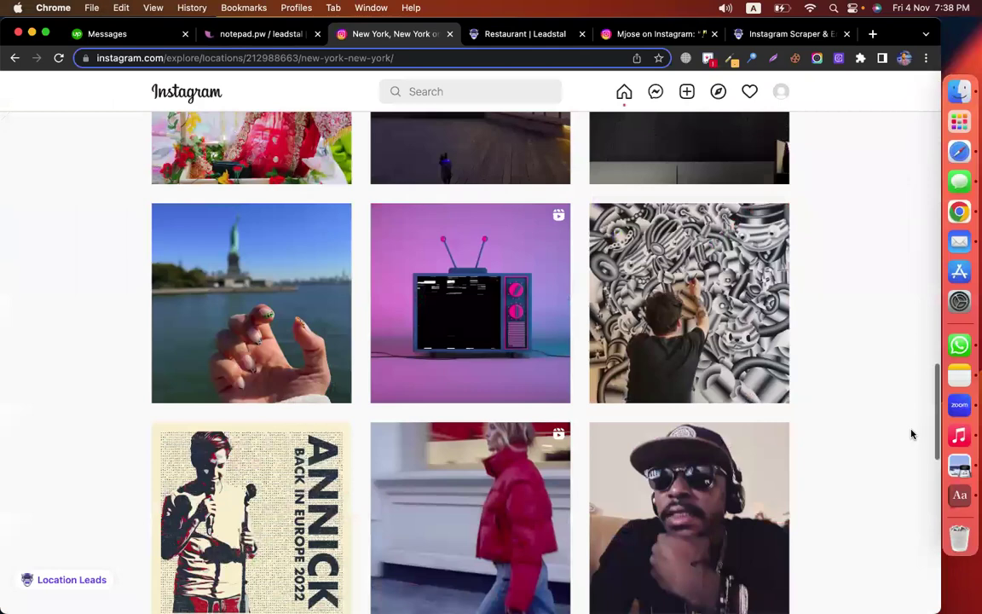
pyautogui.scroll(-10, 911, 435)
pyautogui.scroll(10, 851, 432)
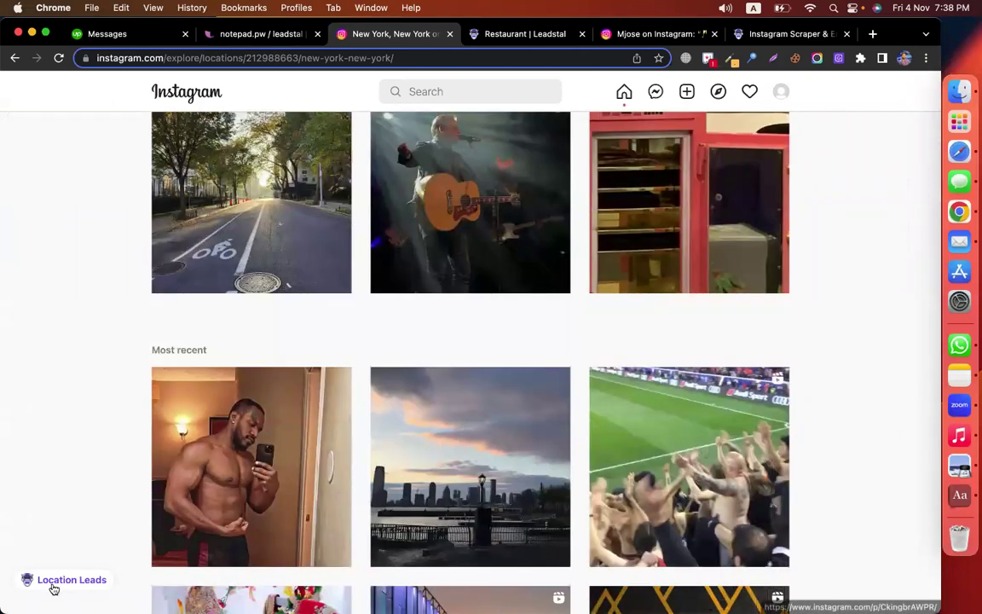
pyautogui.click(52, 584)
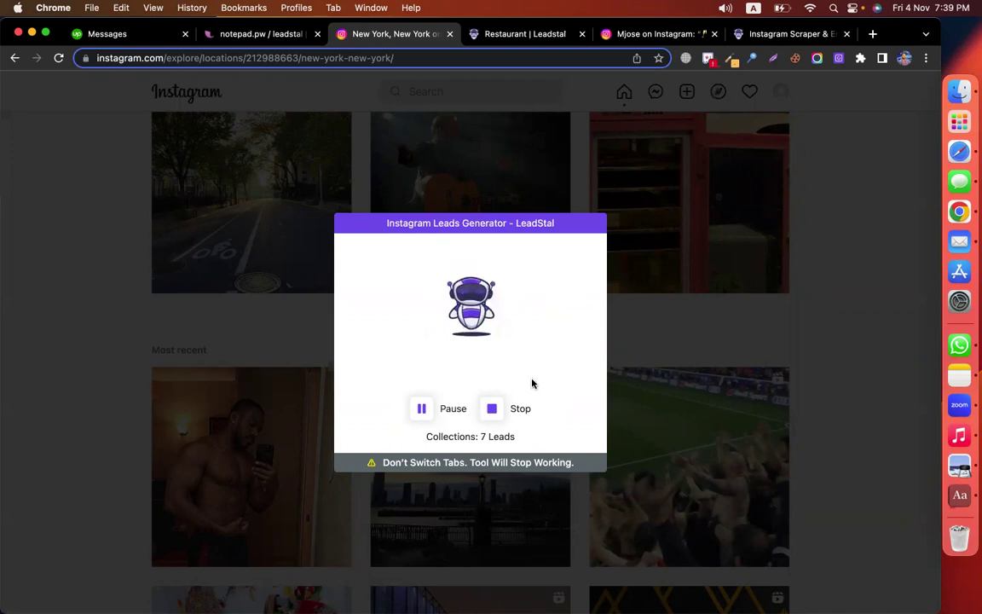
pyautogui.click(497, 408)
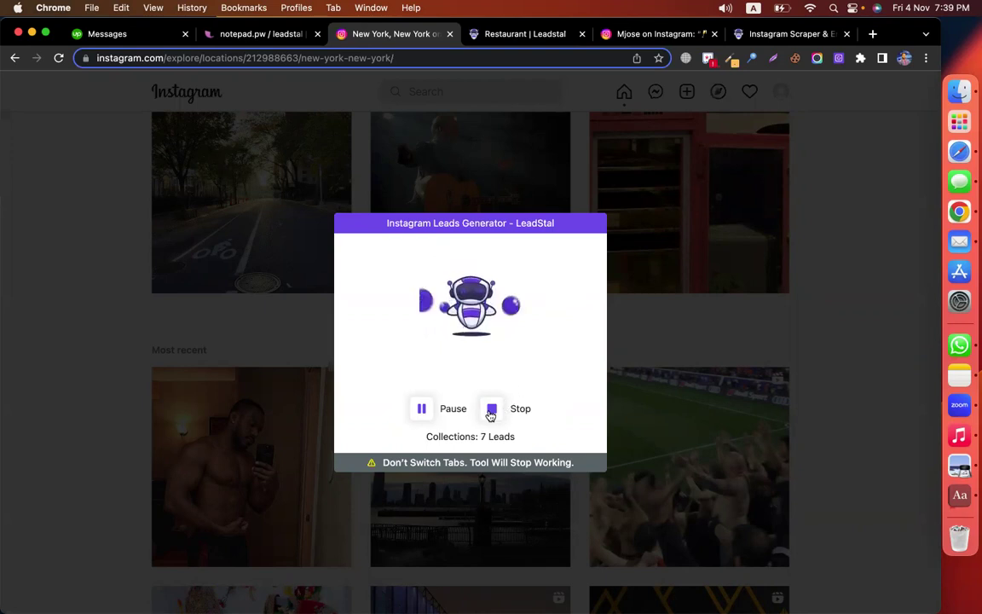
pyautogui.click(490, 419)
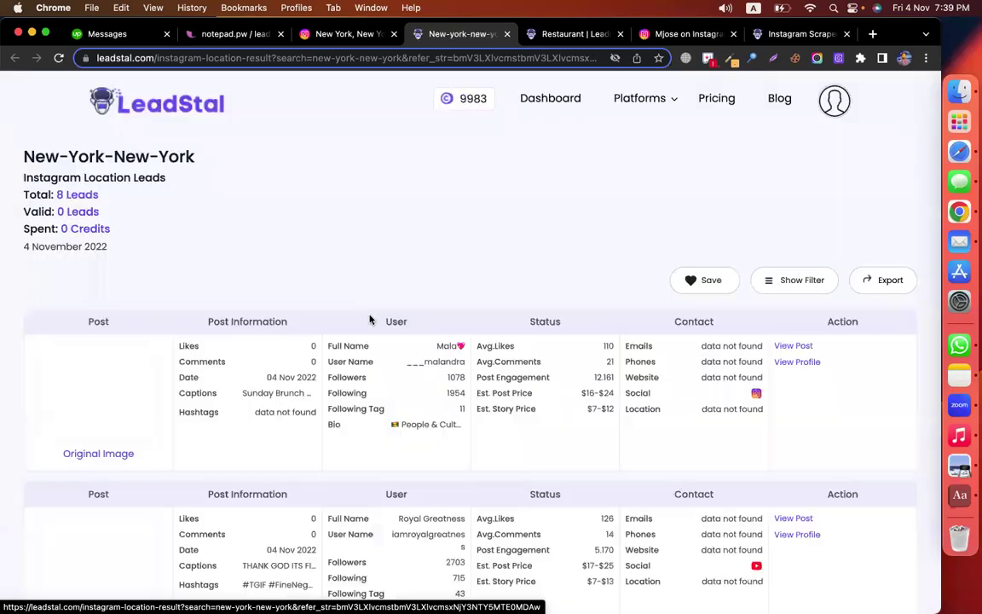
# - Review the New York location leads and highlight the emails and phone of the macktakny evening dresses lead
pyautogui.scroll(-2, 265, 213)
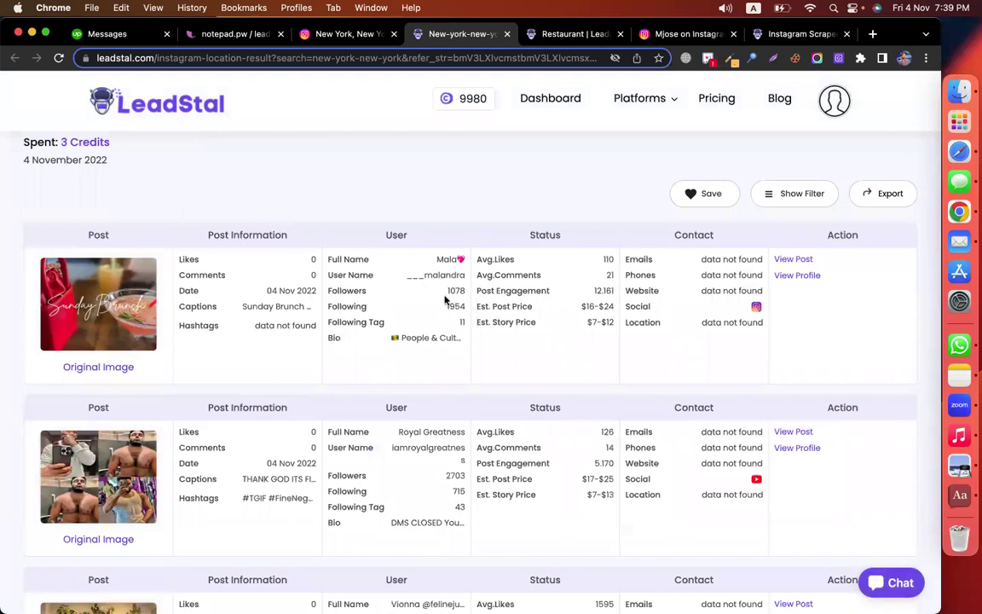
pyautogui.scroll(-6, 572, 387)
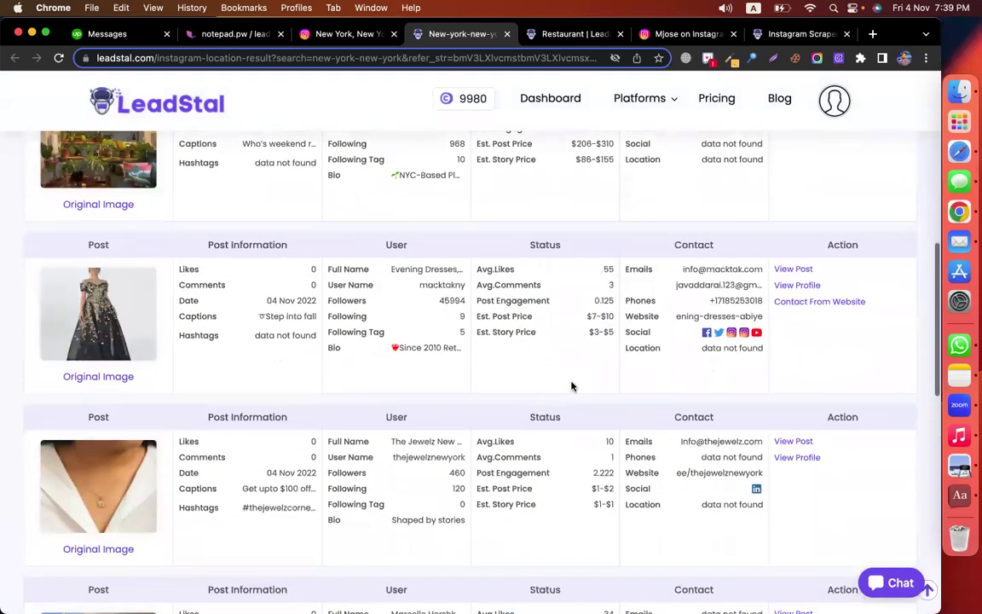
pyautogui.scroll(1, 734, 260)
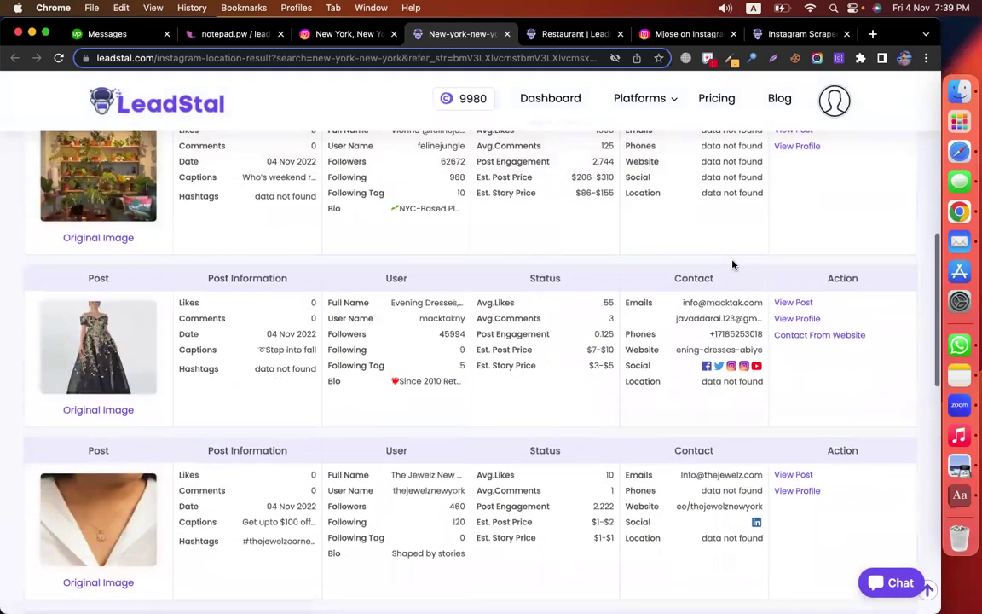
pyautogui.click(697, 302)
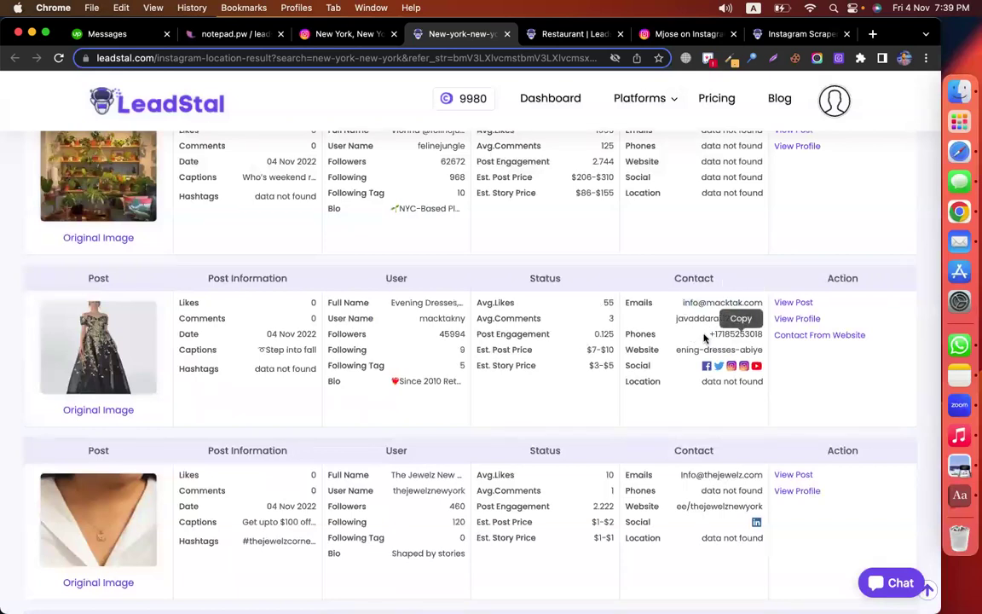
pyautogui.moveTo(683, 300); pyautogui.dragTo(708, 315)
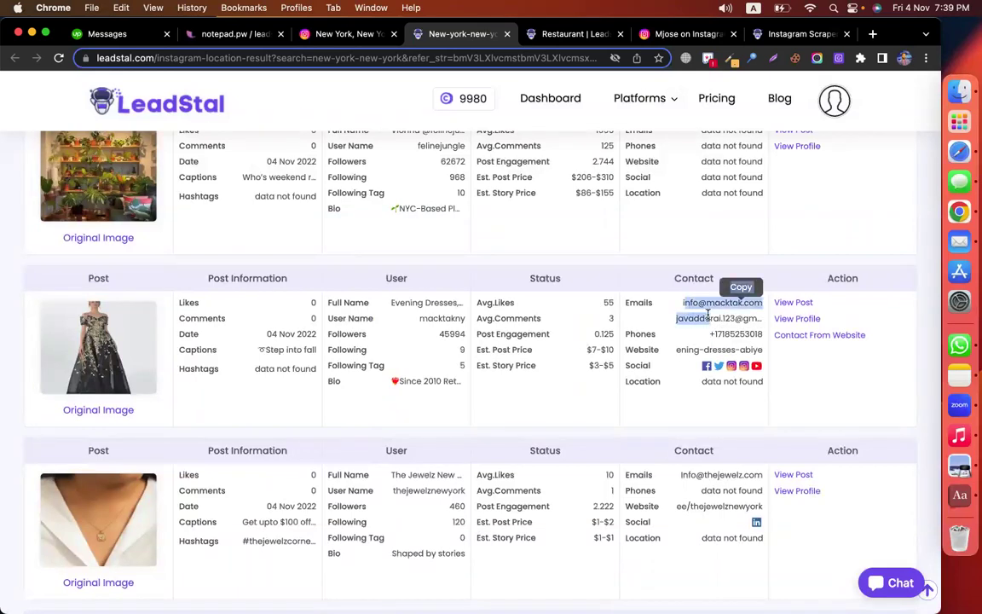
pyautogui.click(713, 337)
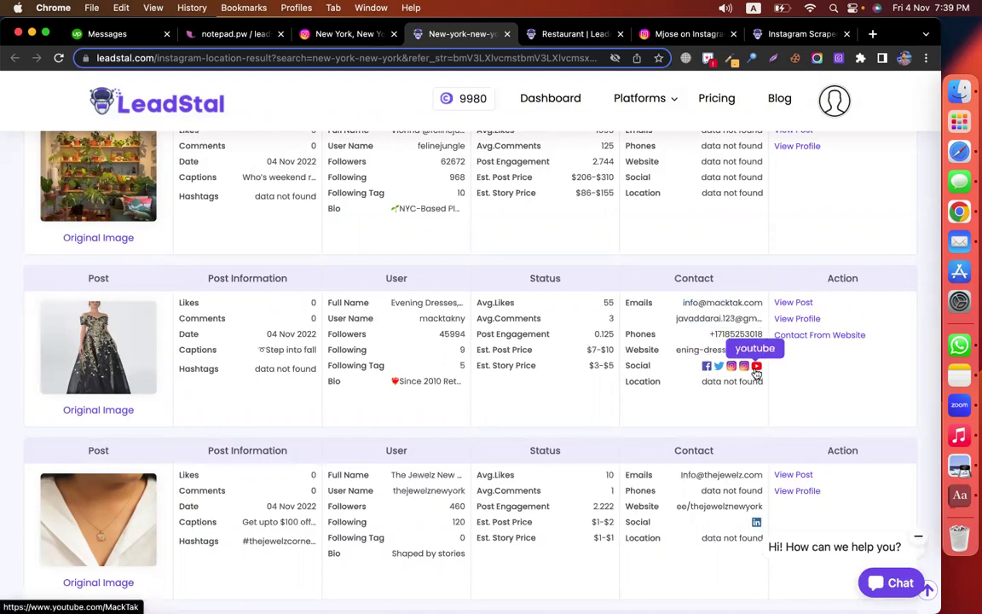
# - Copy the email of The Jewelz New York lead and open its Instagram profile in a new tab
pyautogui.scroll(-2, 730, 432)
pyautogui.moveTo(681, 408); pyautogui.dragTo(723, 409)
pyautogui.click(723, 408)
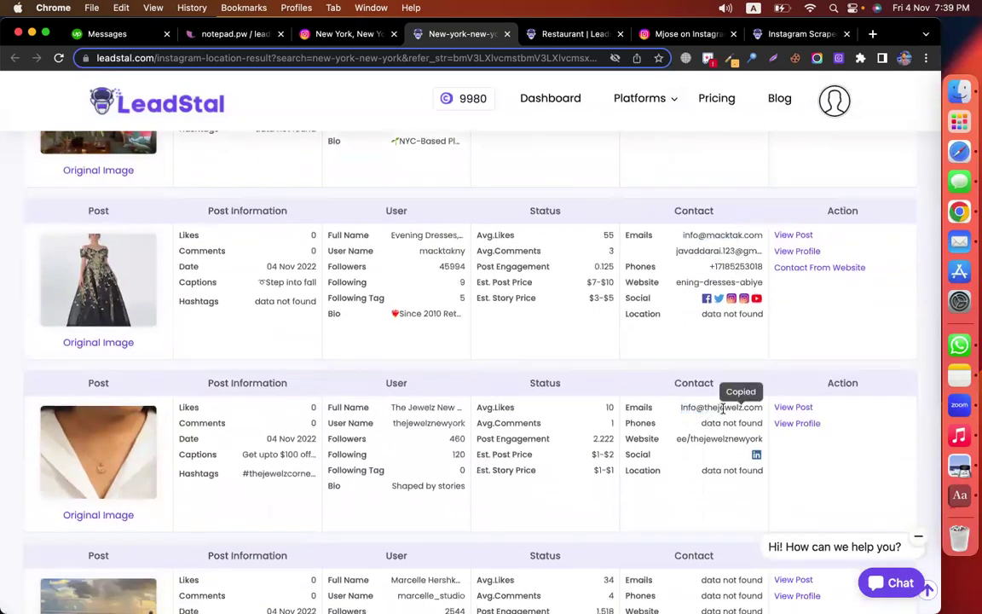
pyautogui.click(704, 407)
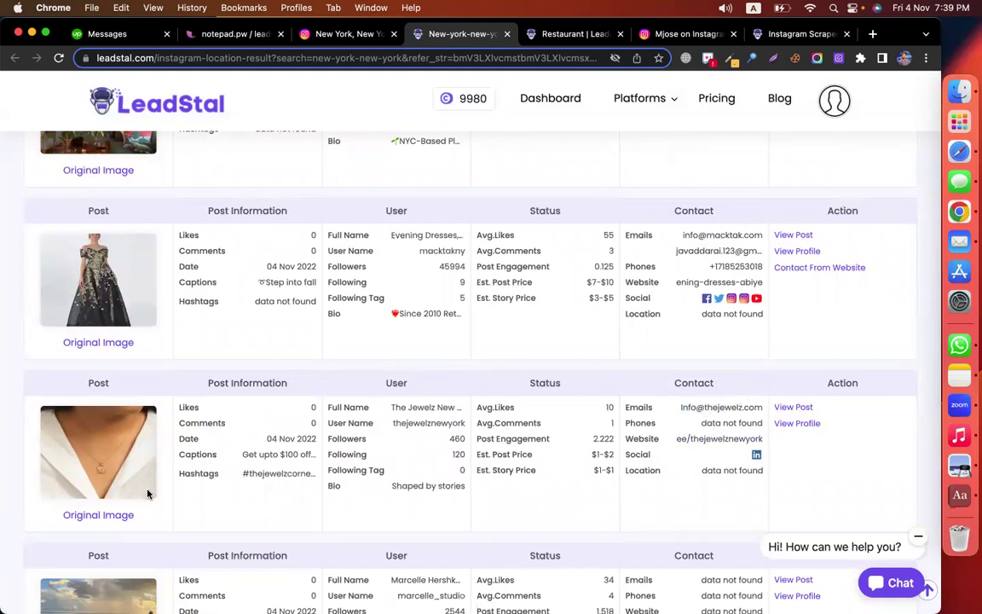
pyautogui.rightClick(793, 425)
pyautogui.click(674, 367)
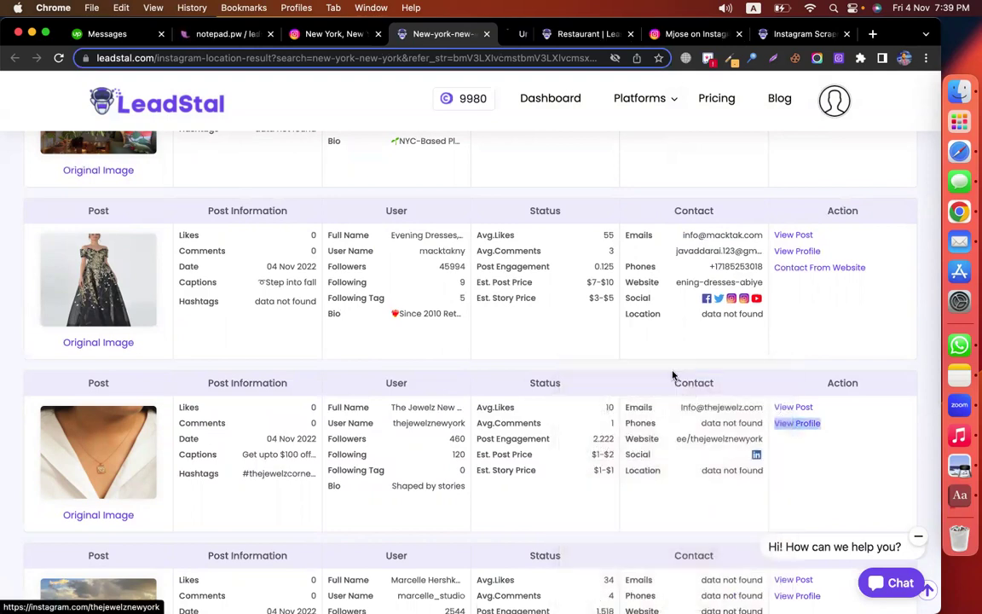
# - View The Jewelz New York's Instagram profile, return to the New York location leads and filter them to those with phones
pyautogui.click(497, 38)
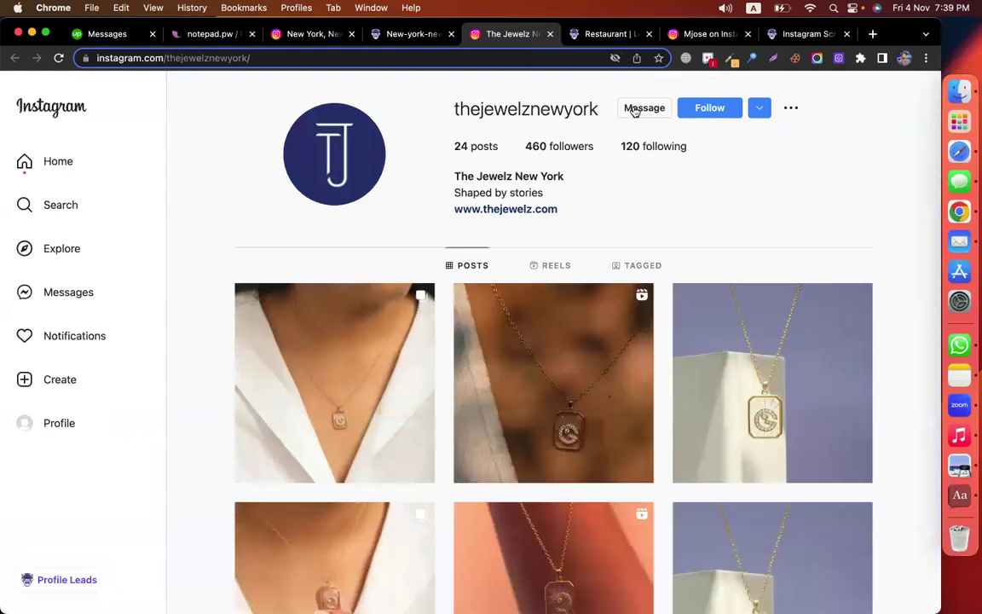
pyautogui.click(395, 39)
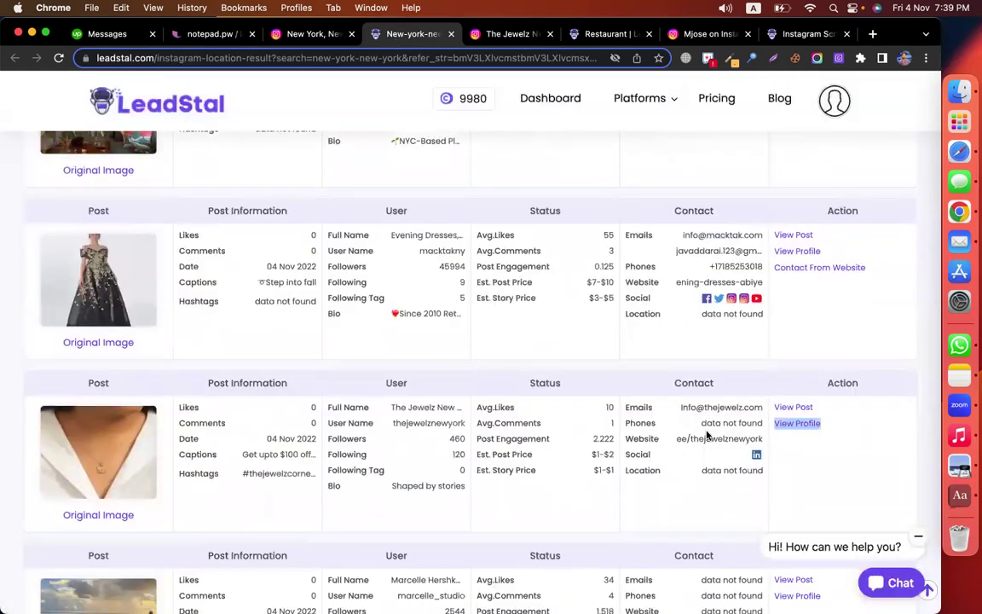
pyautogui.scroll(-3, 706, 438)
pyautogui.scroll(10, 706, 433)
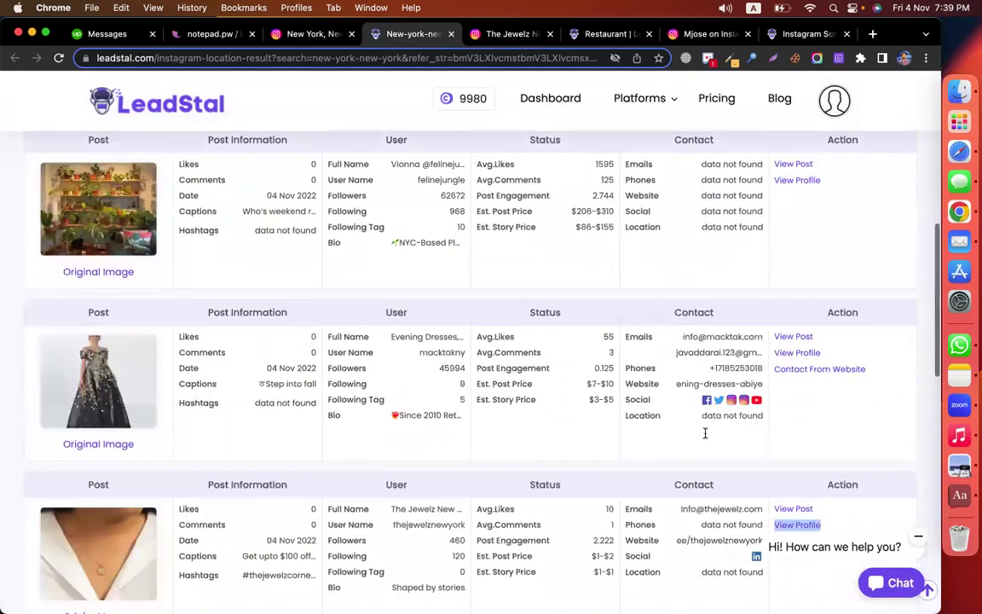
pyautogui.click(785, 281)
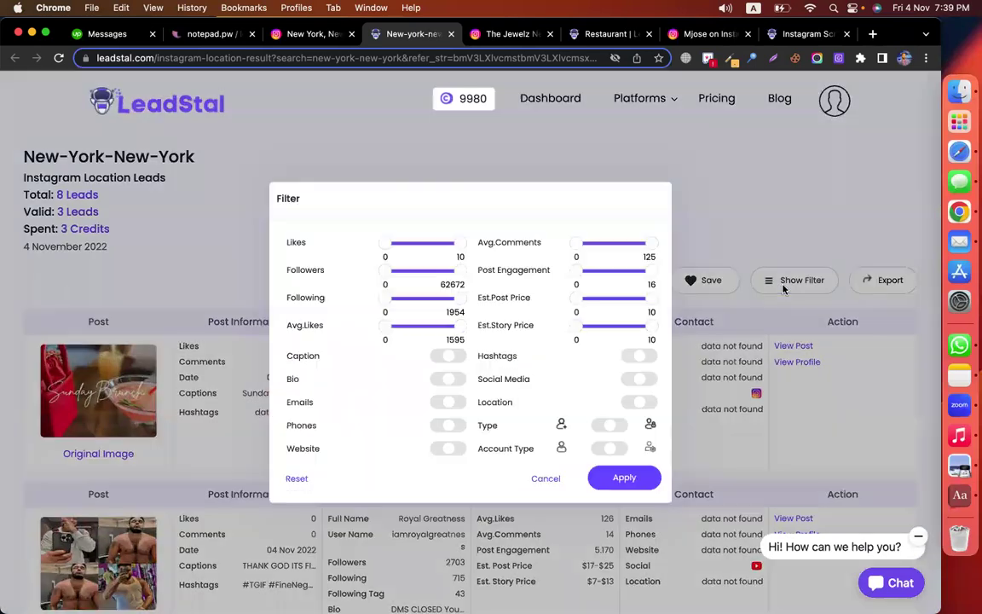
pyautogui.click(459, 428)
pyautogui.click(624, 477)
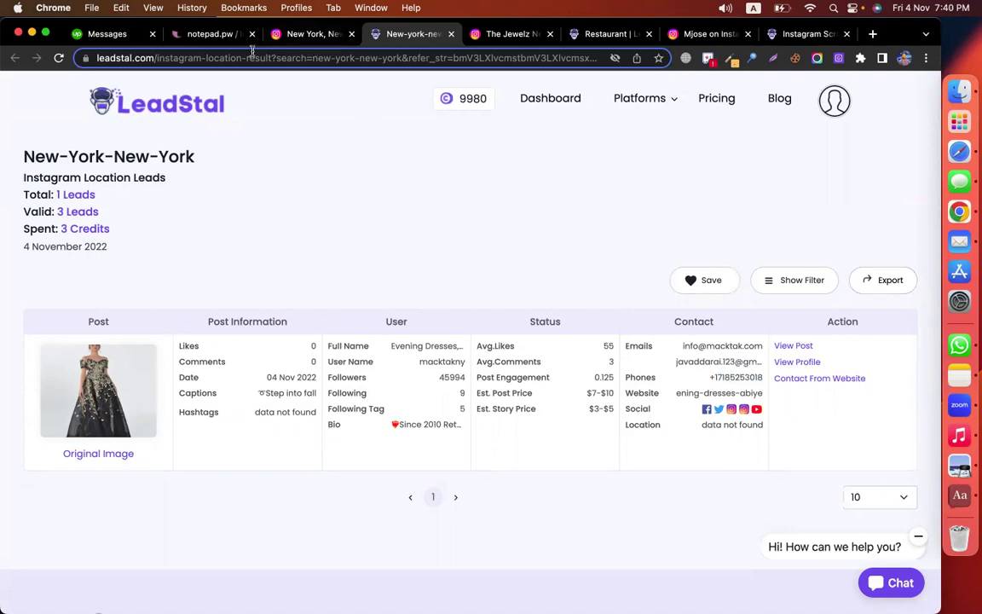
# - Go over the follower / following line of the lead plan in the notepad and select its #hosting hashtag
pyautogui.click(226, 38)
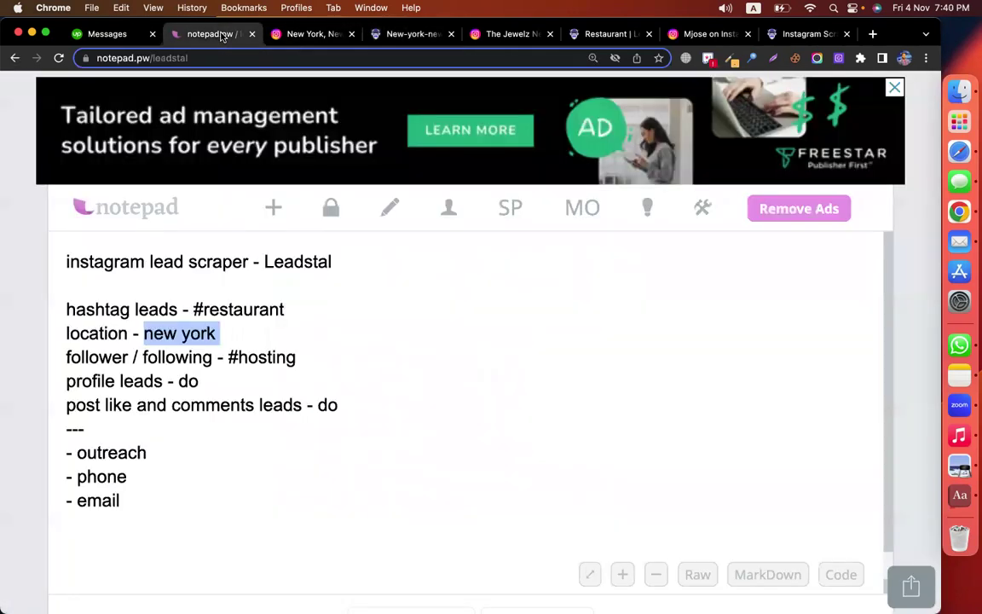
pyautogui.click(253, 381)
pyautogui.moveTo(213, 357); pyautogui.dragTo(38, 356)
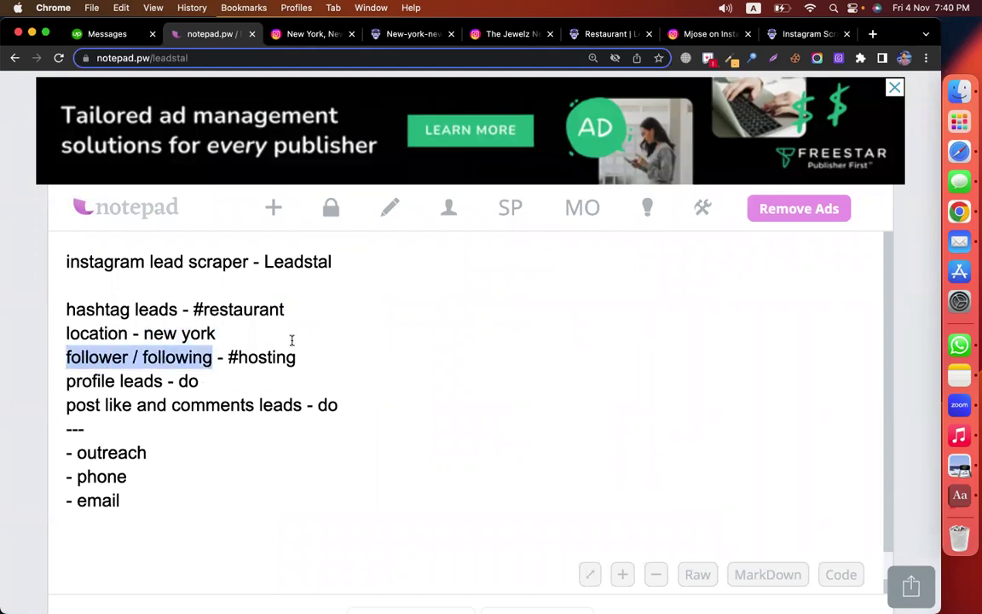
pyautogui.moveTo(308, 310); pyautogui.dragTo(61, 292)
pyautogui.click(99, 327)
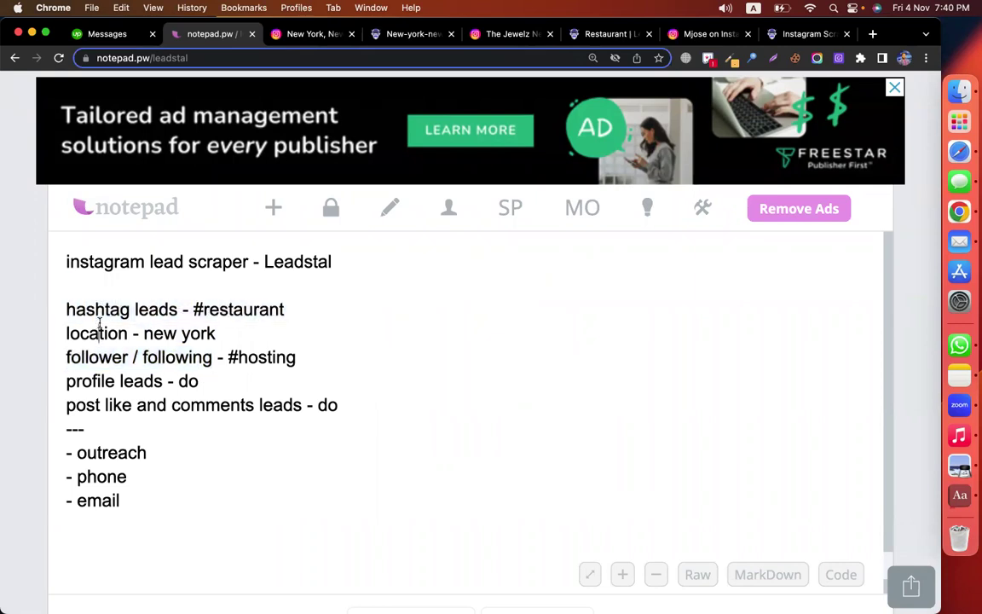
pyautogui.moveTo(307, 357); pyautogui.dragTo(50, 355)
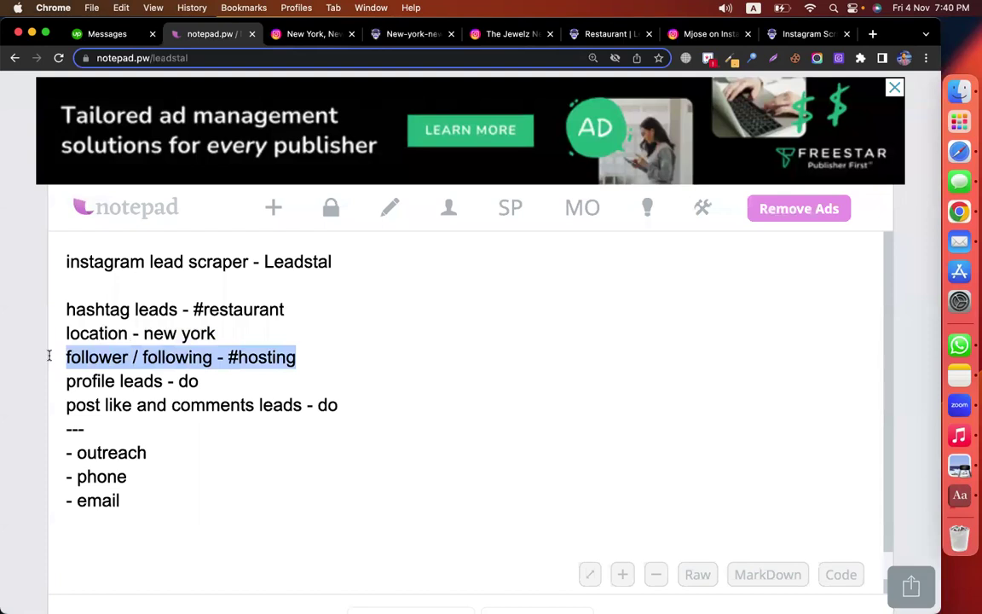
pyautogui.click(256, 361)
pyautogui.moveTo(227, 357); pyautogui.dragTo(294, 359)
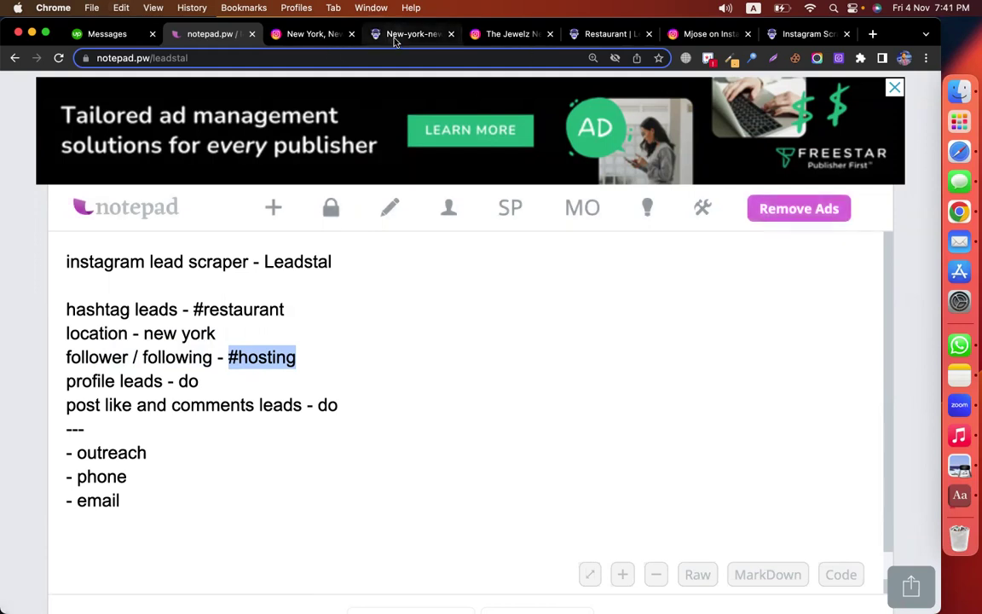
# - Return to Instagram's home page, search for "#hosting" and open the #hosting hashtag page
pyautogui.click(300, 34)
pyautogui.click(602, 223)
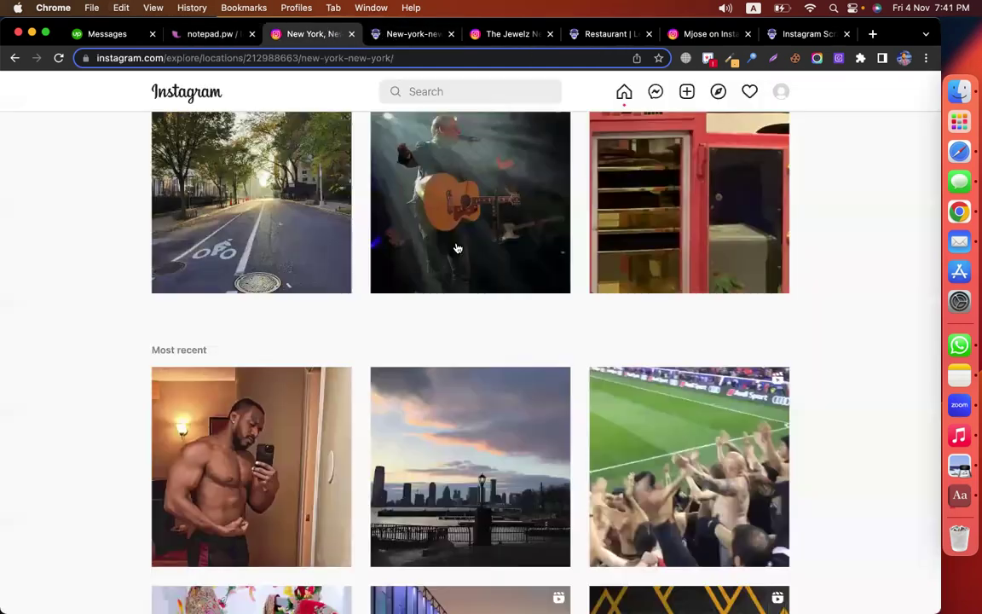
pyautogui.scroll(5, 180, 244)
pyautogui.scroll(3, 180, 245)
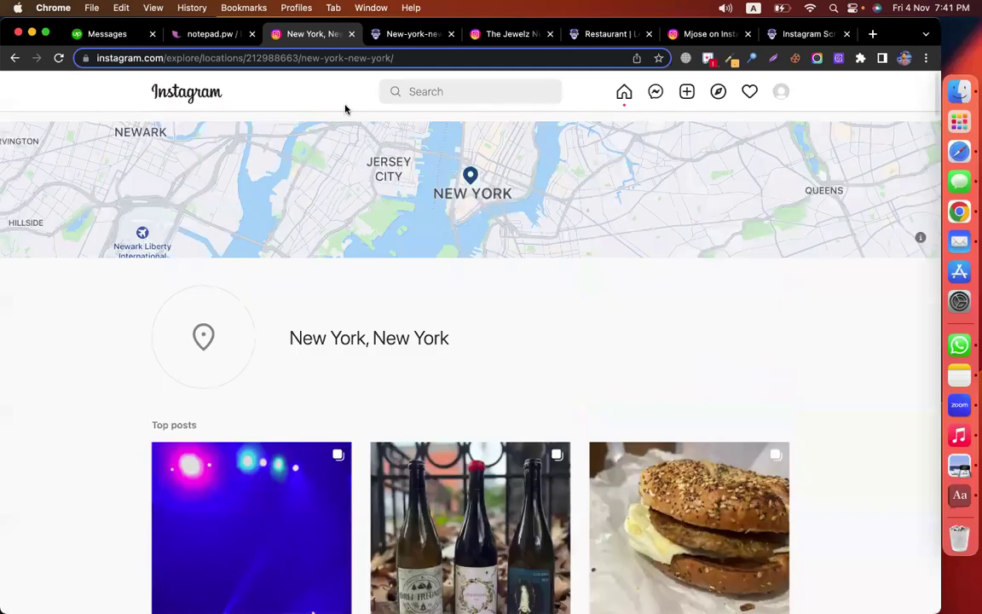
pyautogui.click(190, 92)
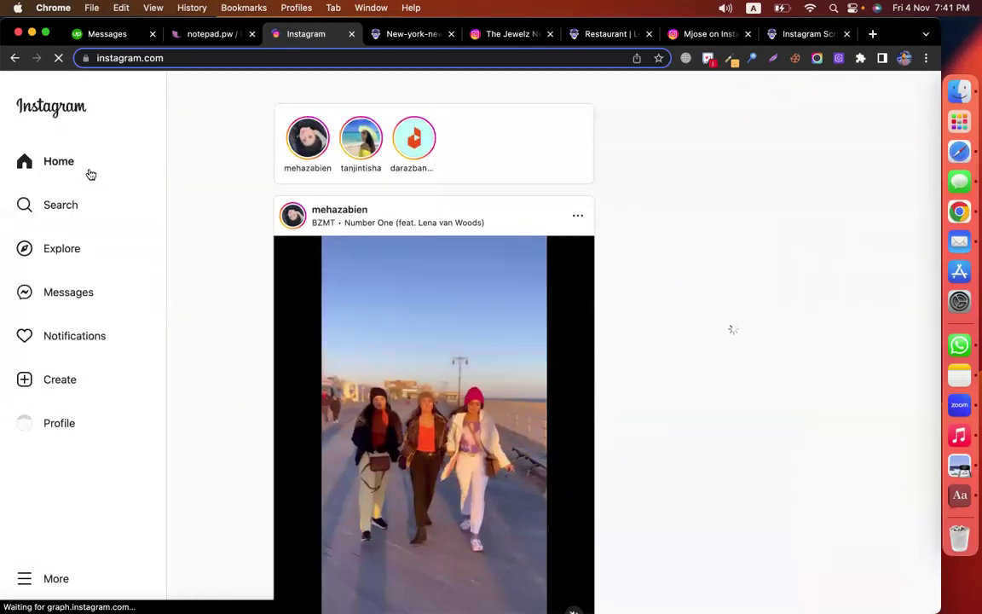
pyautogui.click(79, 210)
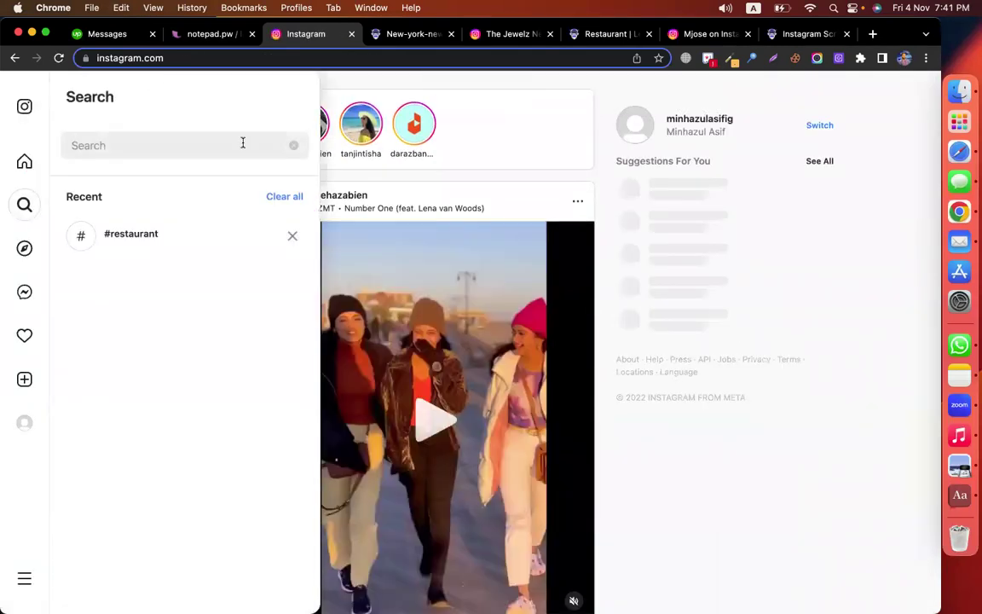
pyautogui.write('#hosting')
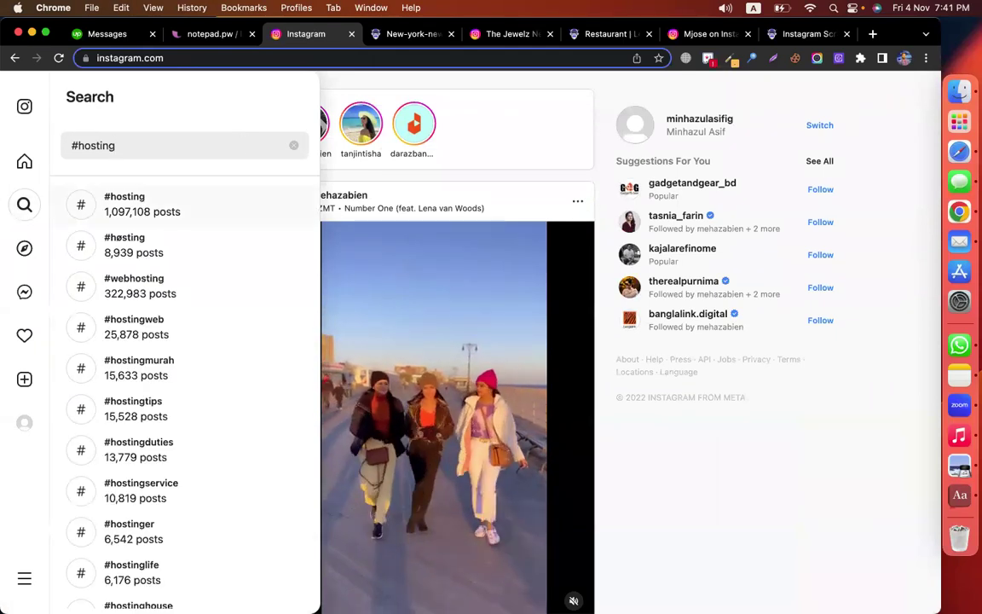
pyautogui.click(213, 204)
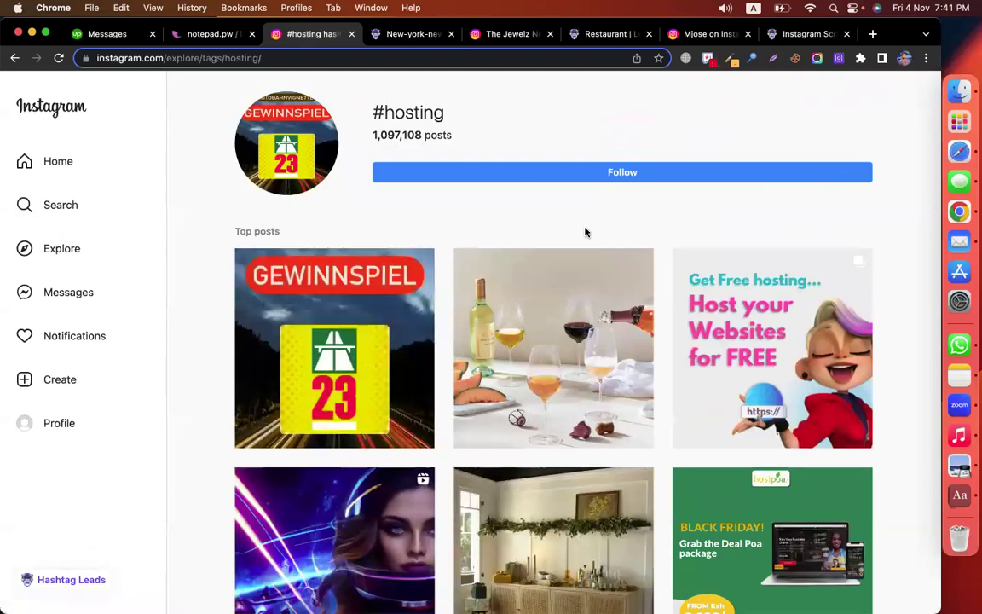
# - Browse the #hosting top posts, open the "Host your Websites for FREE" post and go to the learnwithshero profile
pyautogui.scroll(-2, 259, 351)
pyautogui.scroll(2, 520, 355)
pyautogui.scroll(-3, 756, 346)
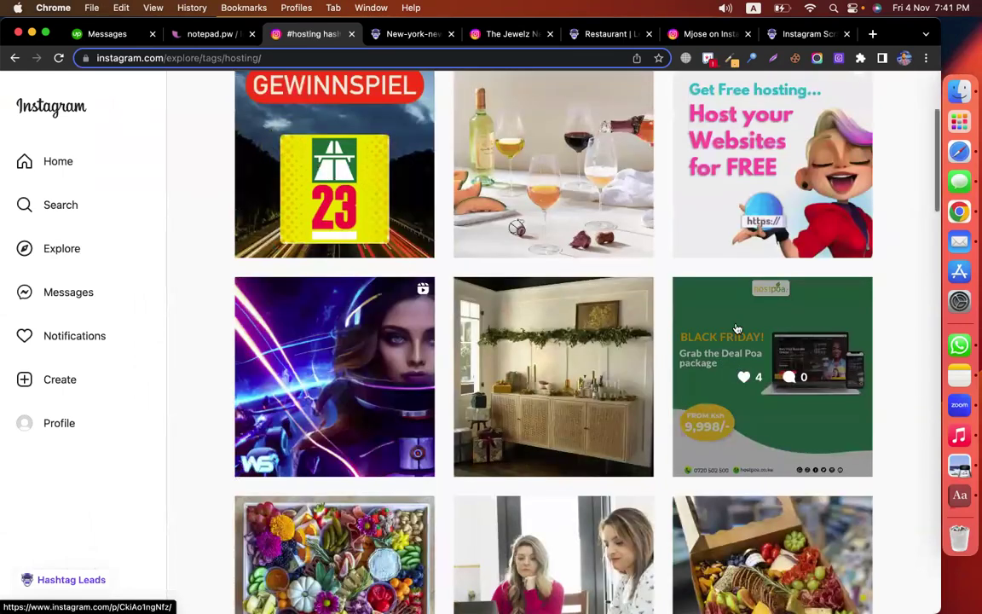
pyautogui.scroll(1, 503, 200)
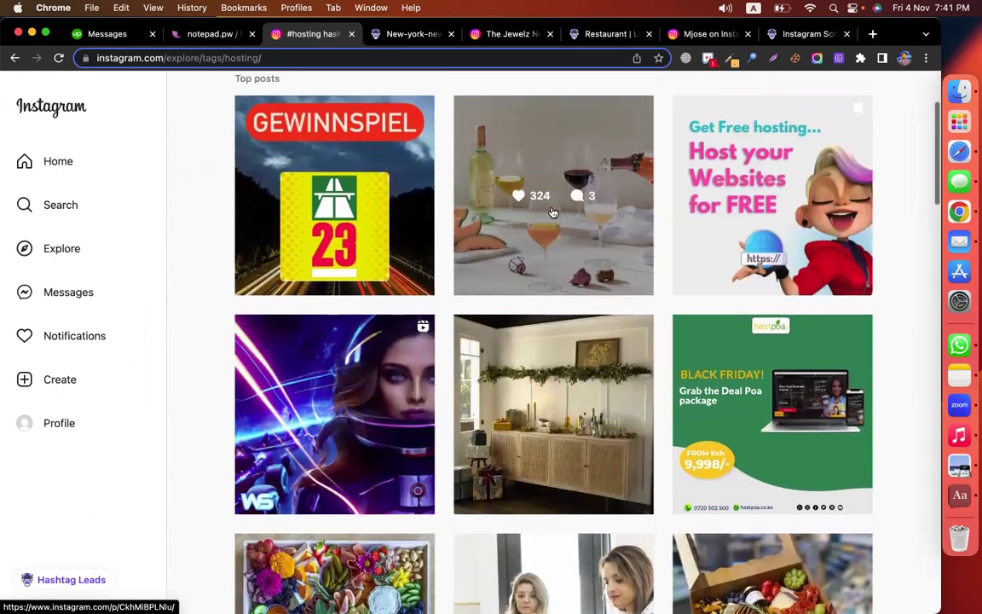
pyautogui.scroll(-1, 601, 413)
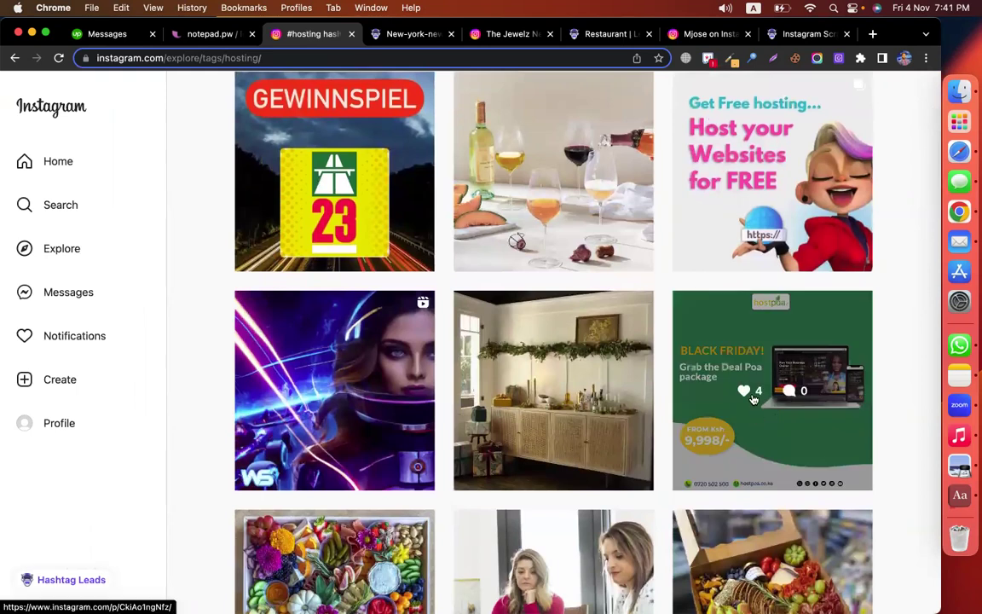
pyautogui.scroll(2, 770, 205)
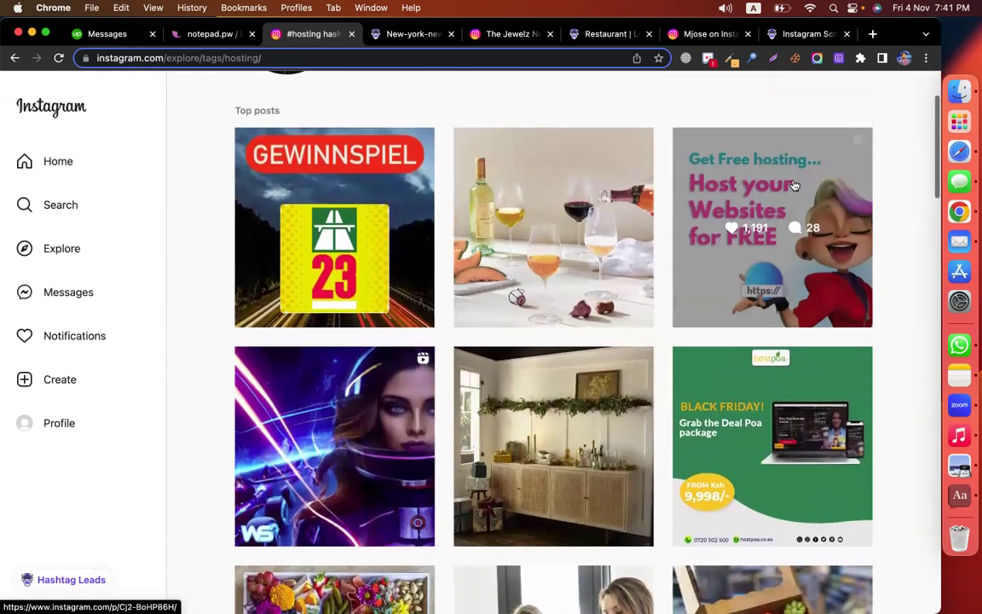
pyautogui.click(763, 228)
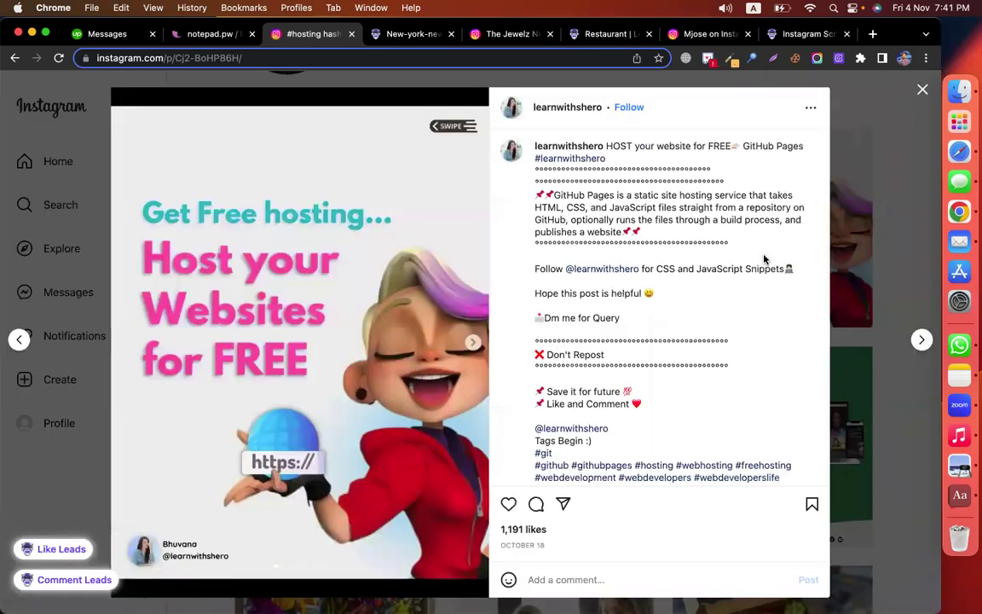
pyautogui.click(563, 109)
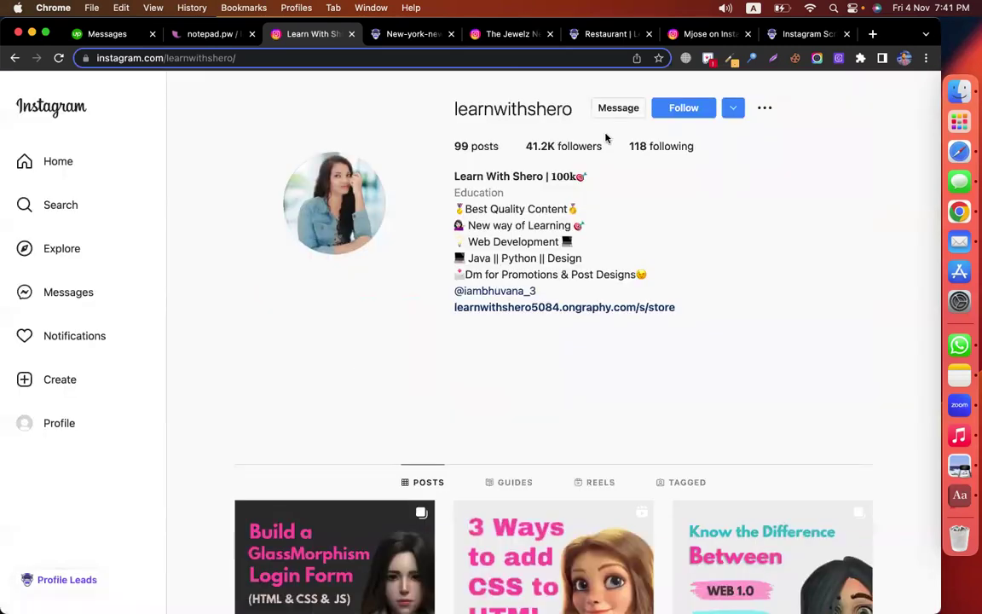
# - Collect follower leads from learnwithshero's followers list with LeadStal, stop the collection and view the results
pyautogui.click(547, 150)
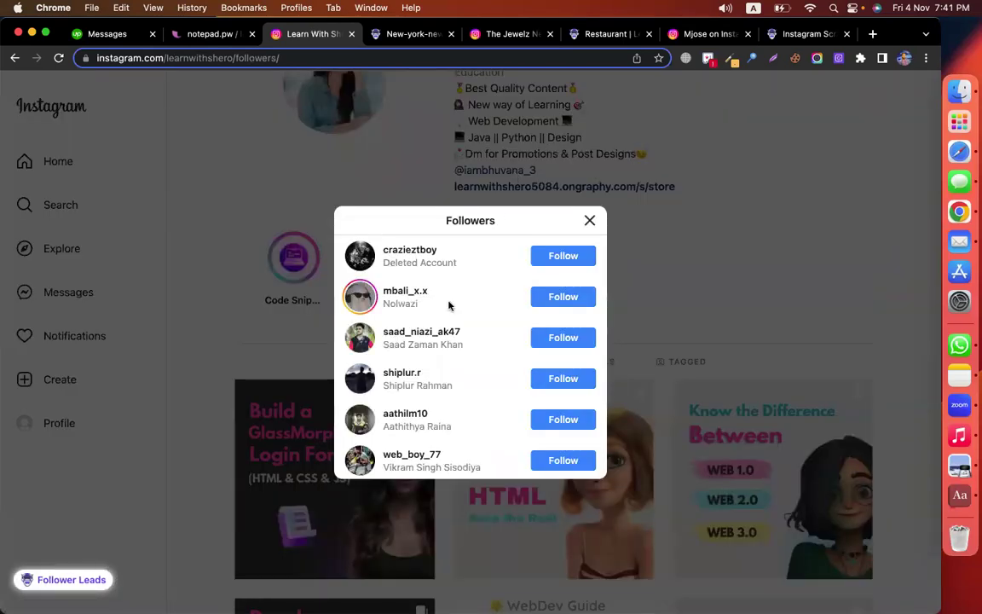
pyautogui.click(77, 581)
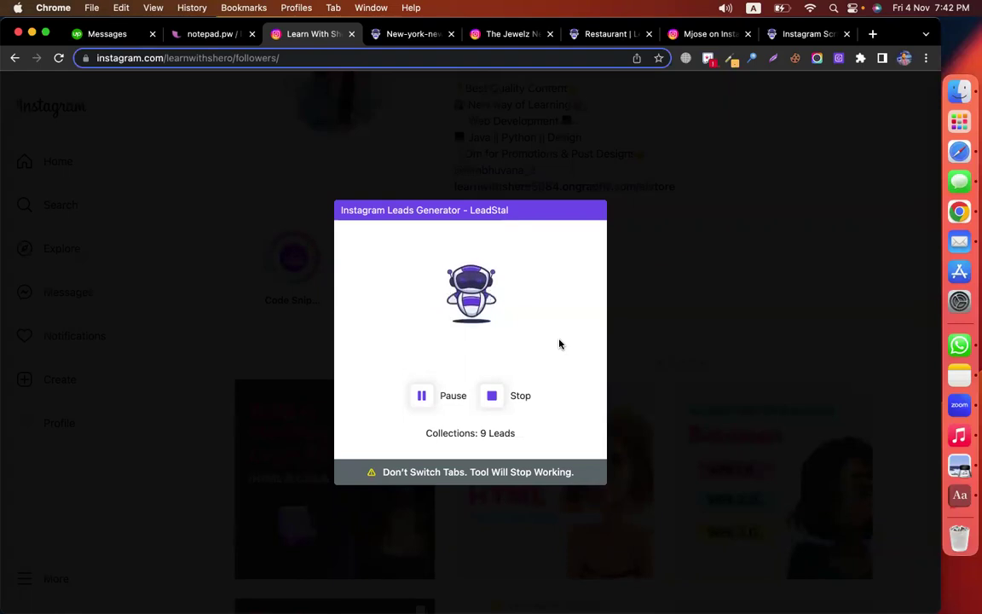
pyautogui.click(509, 395)
pyautogui.click(483, 428)
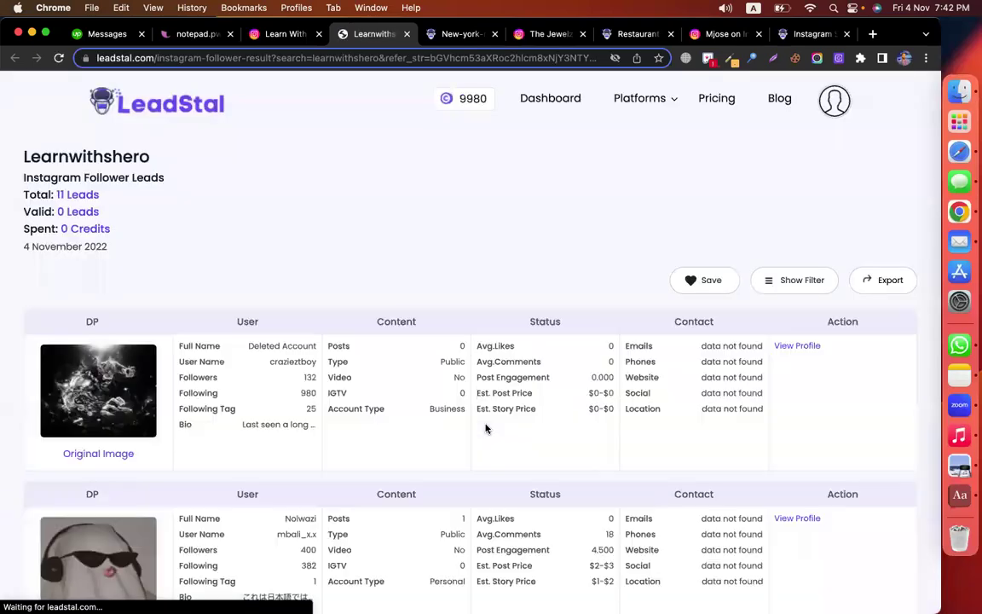
# - Open the first follower lead's Instagram profile in a new tab, try to message the account and close the tab
pyautogui.scroll(-3, 517, 281)
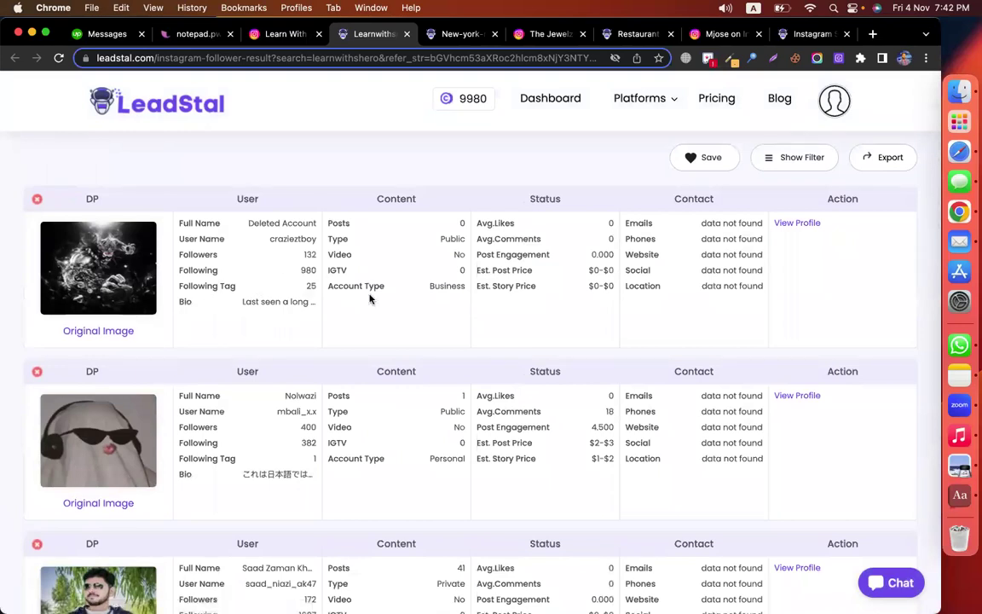
pyautogui.rightClick(797, 222)
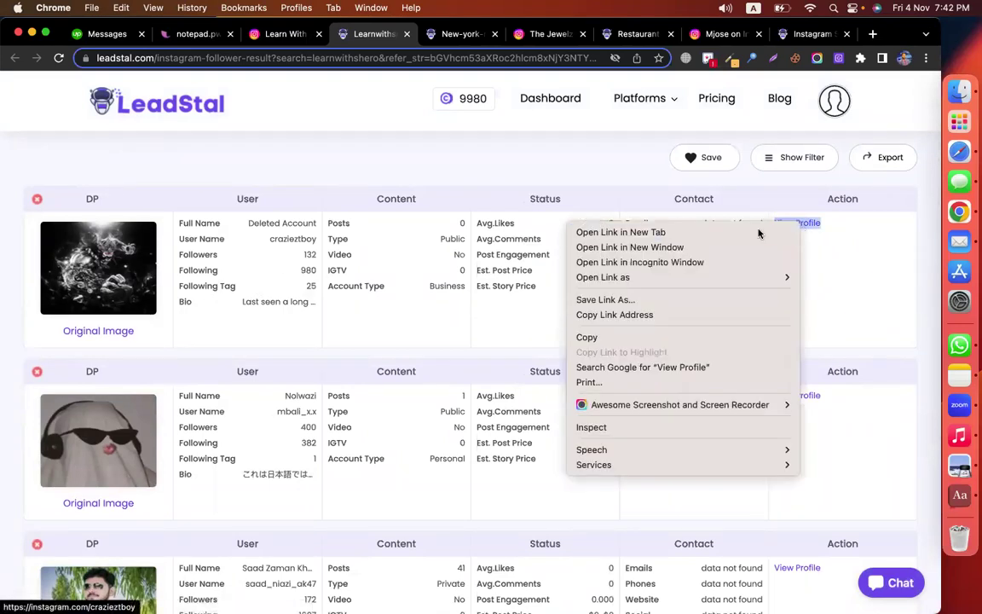
pyautogui.click(758, 227)
pyautogui.click(422, 34)
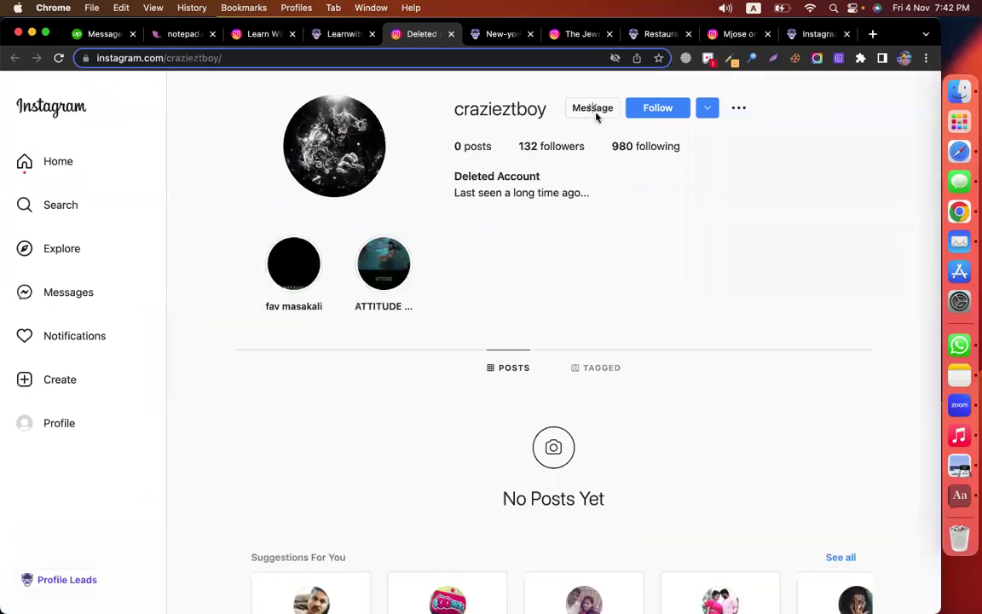
pyautogui.click(596, 116)
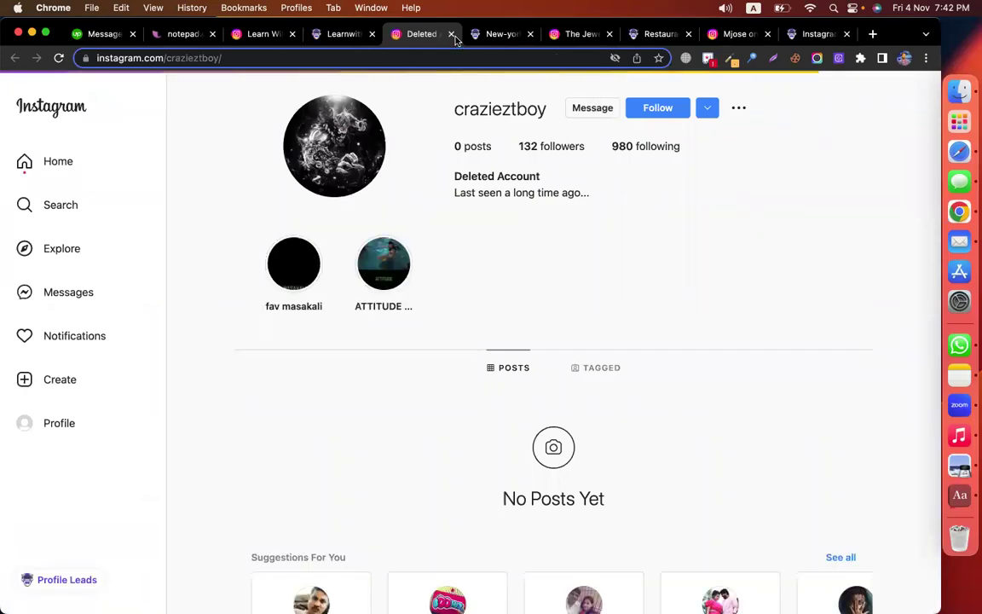
pyautogui.click(453, 34)
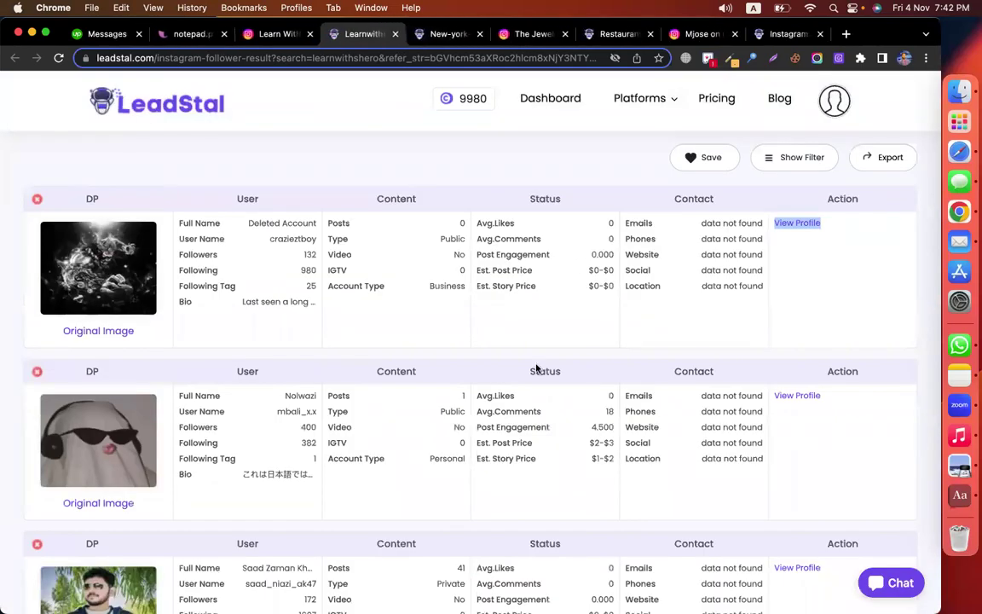
# - Export the Learnwithshero follower leads to Downloads as leadstal (3), and check the exported spreadsheet in Numbers before closing it
pyautogui.scroll(-5, 441, 407)
pyautogui.scroll(-2, 440, 406)
pyautogui.scroll(-10, 441, 406)
pyautogui.scroll(17, 441, 406)
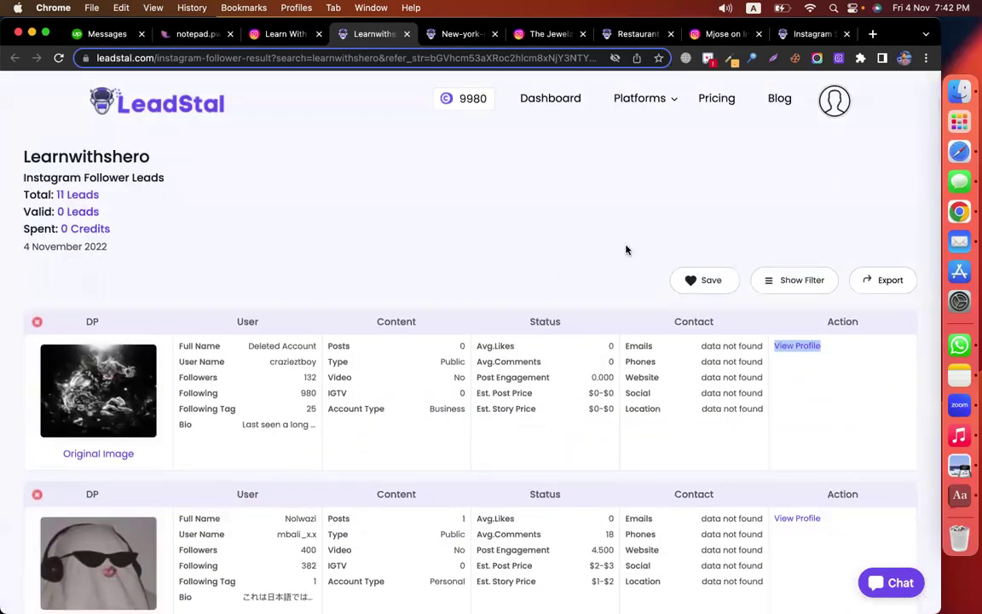
pyautogui.click(872, 282)
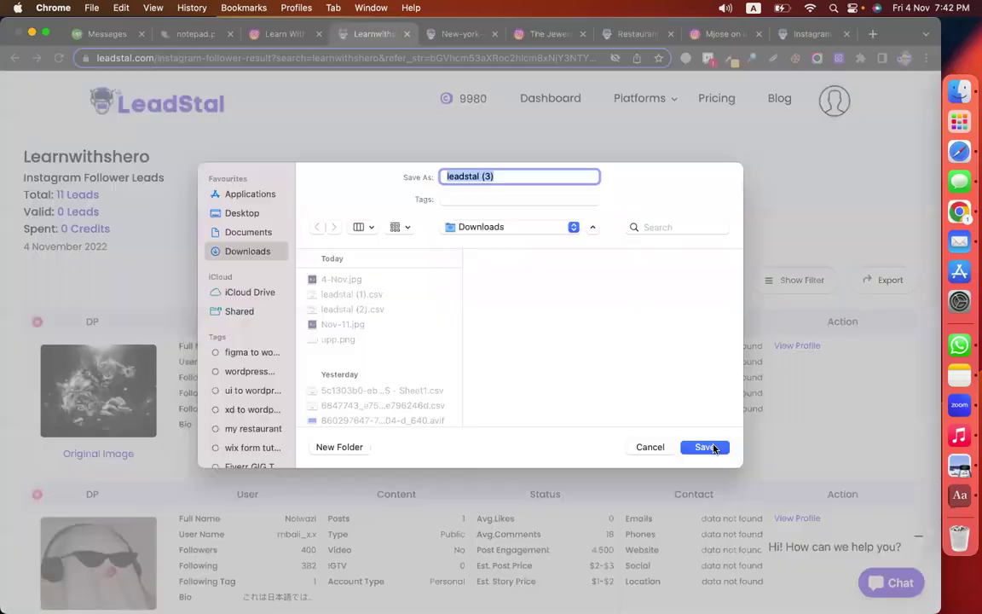
pyautogui.click(704, 446)
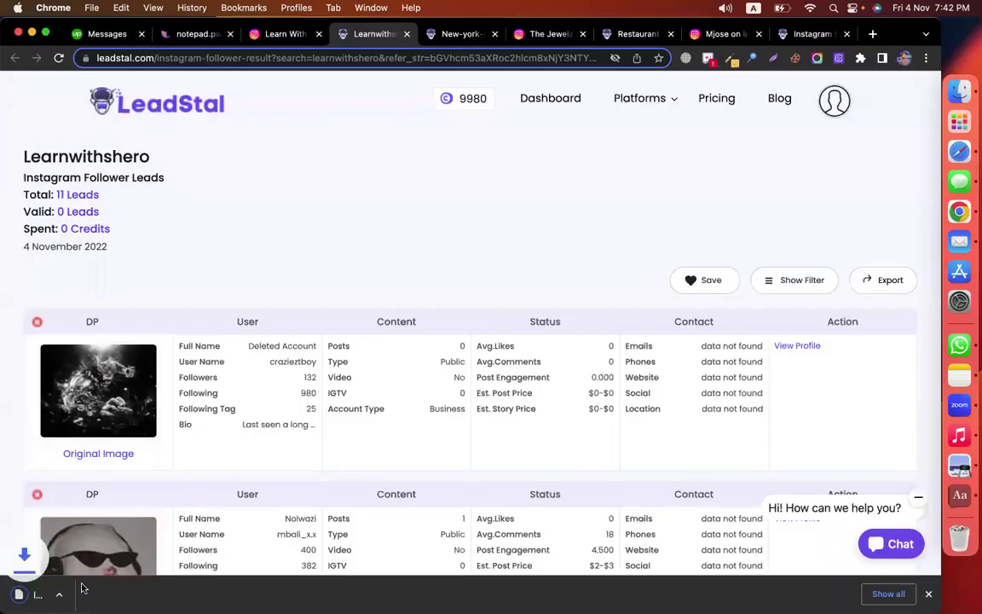
pyautogui.click(34, 594)
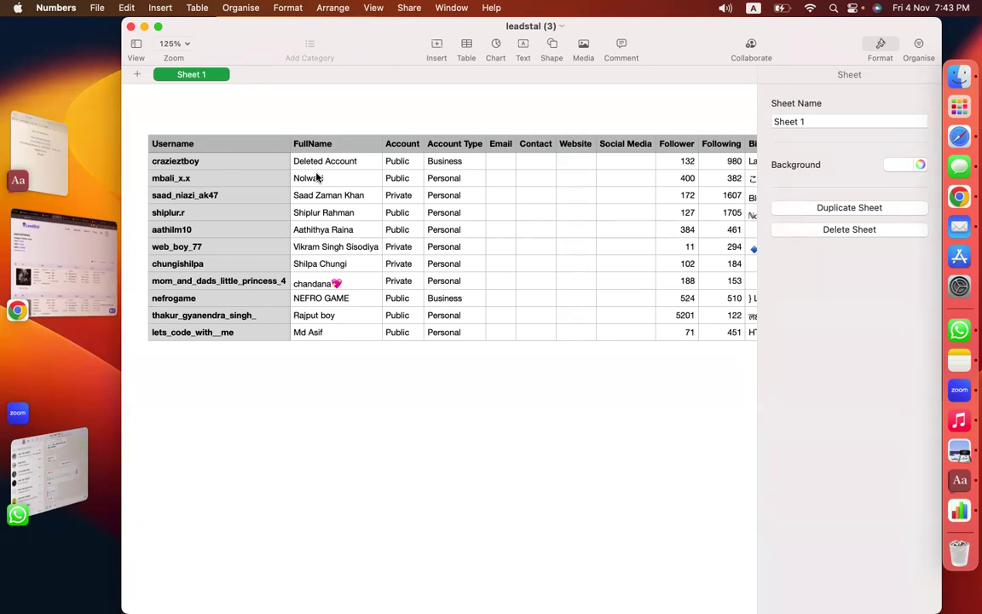
pyautogui.click(130, 30)
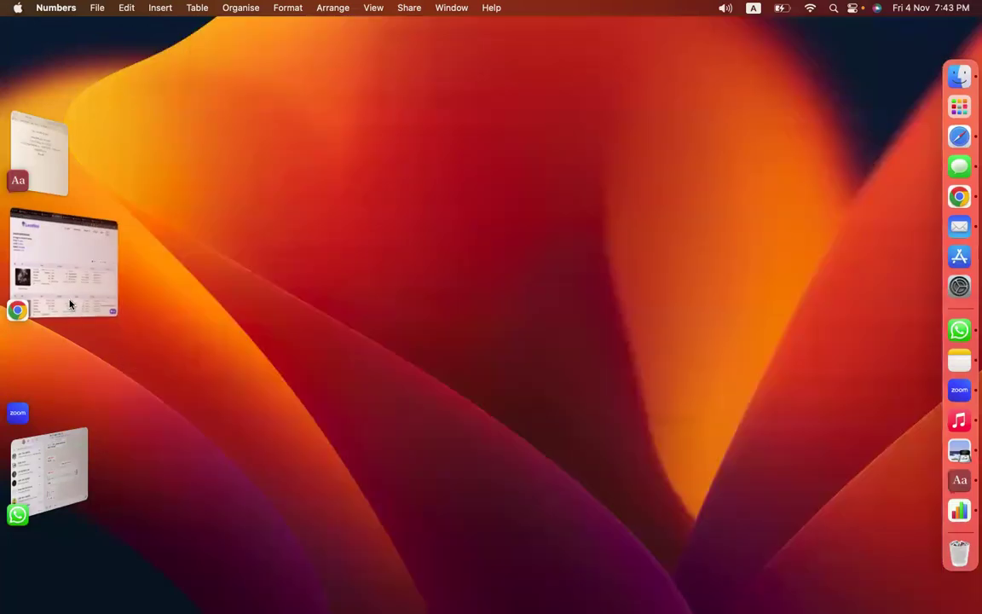
# - Highlight the "profile leads - do" line in the notes and return to the bare learnwithshero Instagram profile, dismissing the lead generator and followers list
pyautogui.click(63, 273)
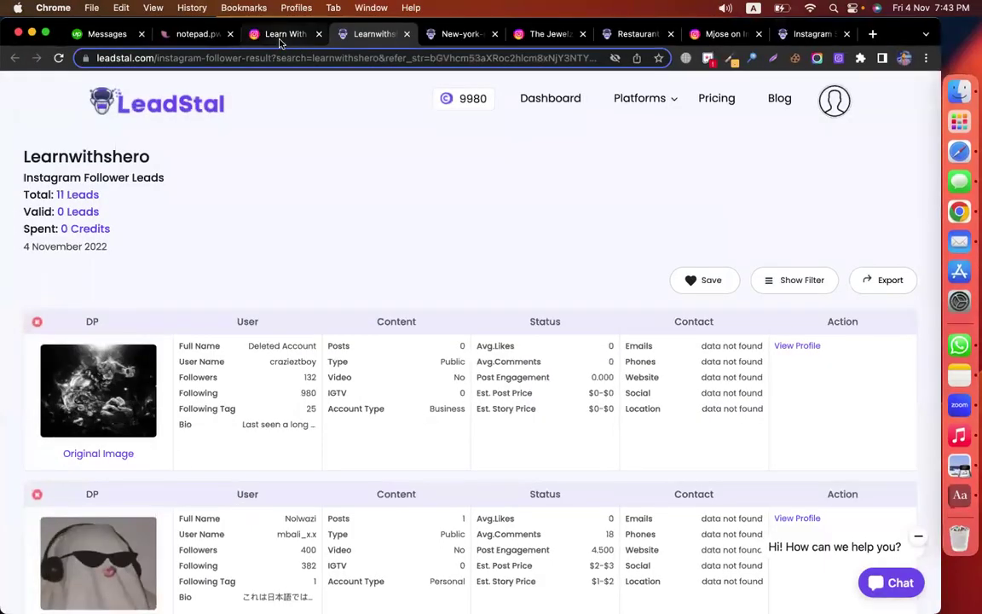
pyautogui.click(189, 34)
pyautogui.moveTo(200, 381); pyautogui.dragTo(5, 382)
pyautogui.click(289, 38)
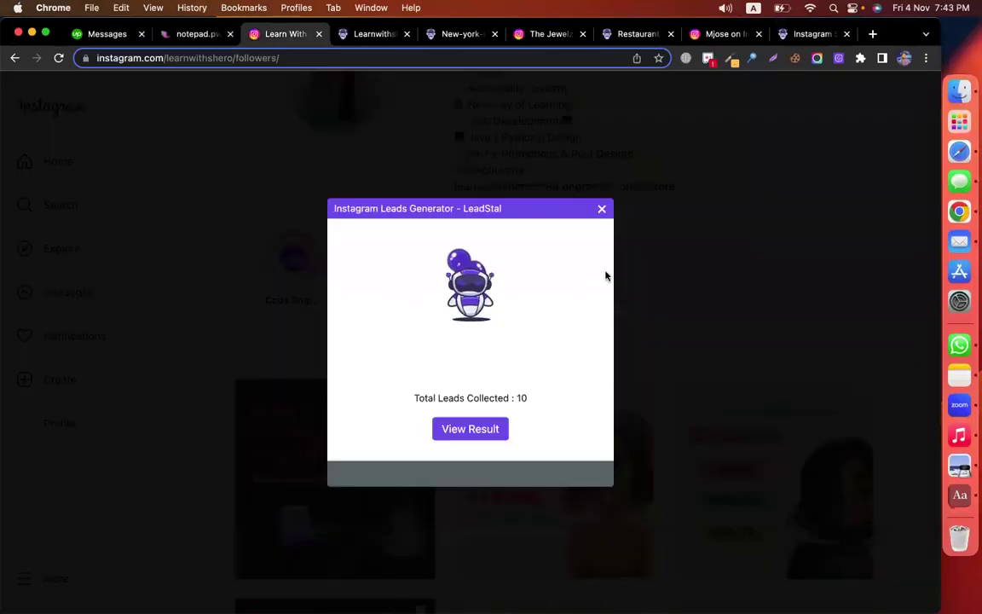
pyautogui.click(600, 210)
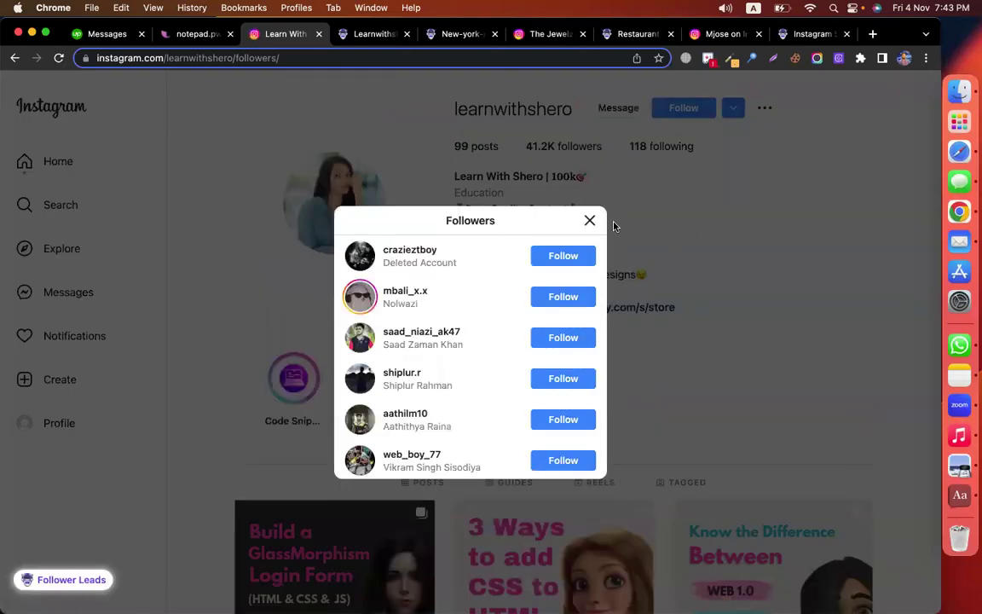
pyautogui.click(532, 198)
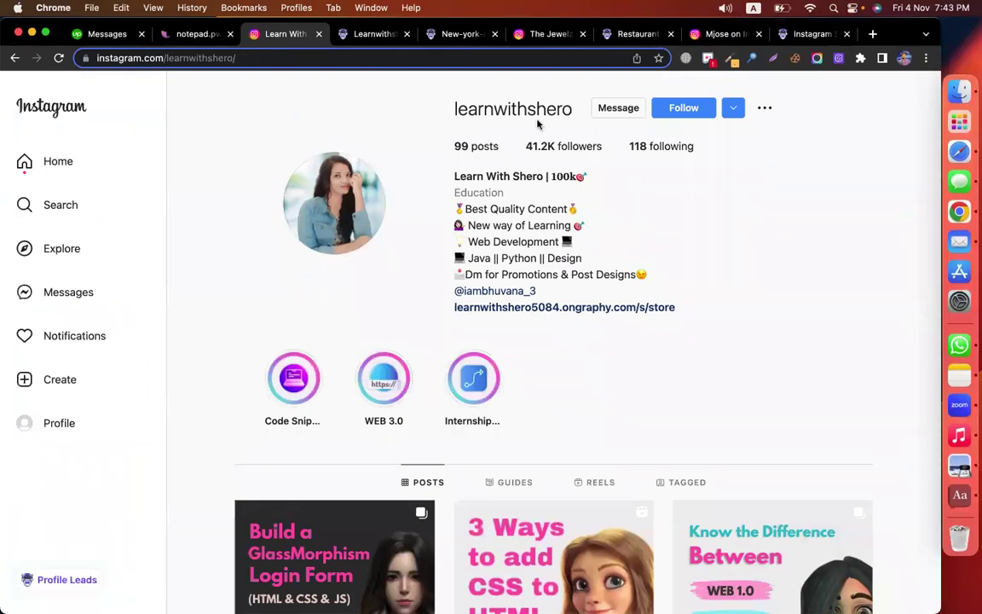
# - Look through the header and posts on the learnwithshero Instagram profile
pyautogui.scroll(-10, 386, 285)
pyautogui.scroll(-10, 386, 284)
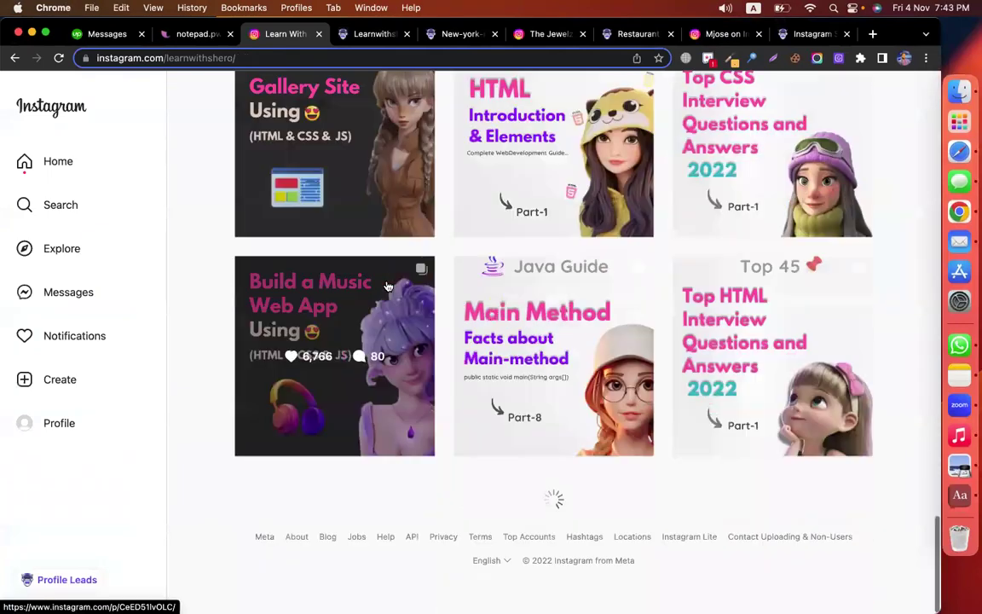
pyautogui.scroll(10, 283, 286)
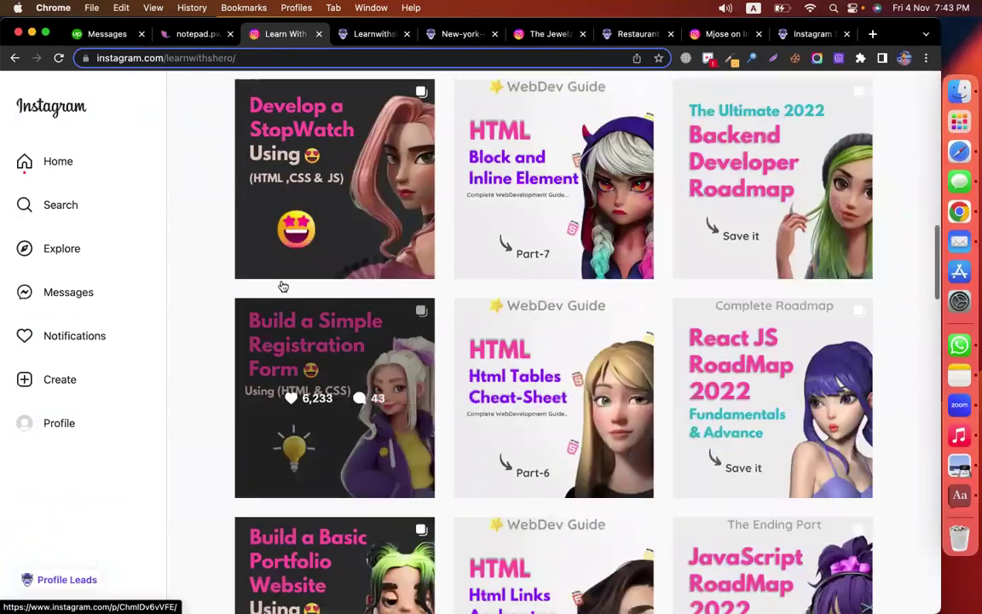
pyautogui.scroll(15, 283, 286)
pyautogui.scroll(-5, 283, 286)
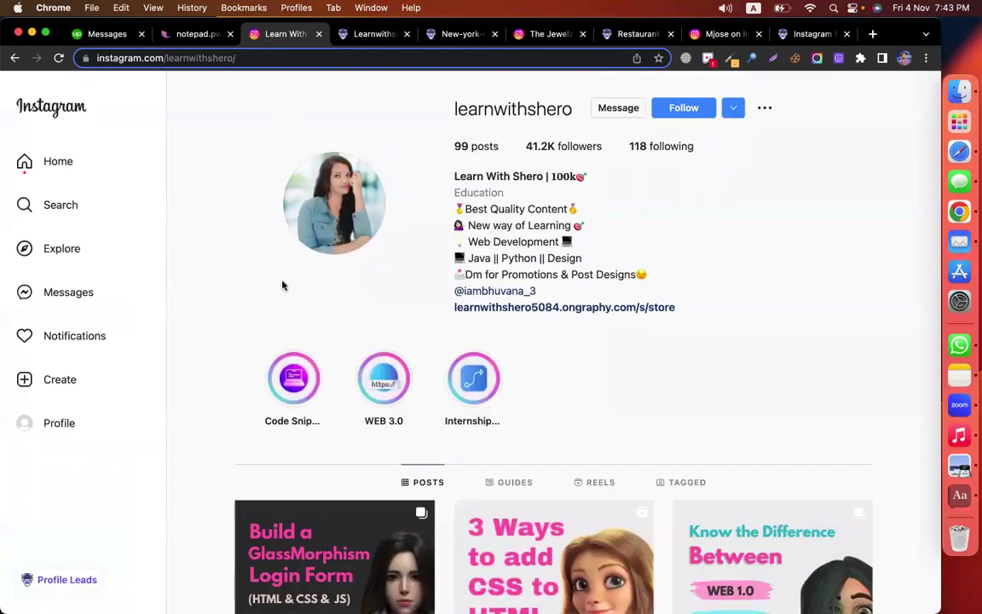
pyautogui.scroll(-10, 283, 286)
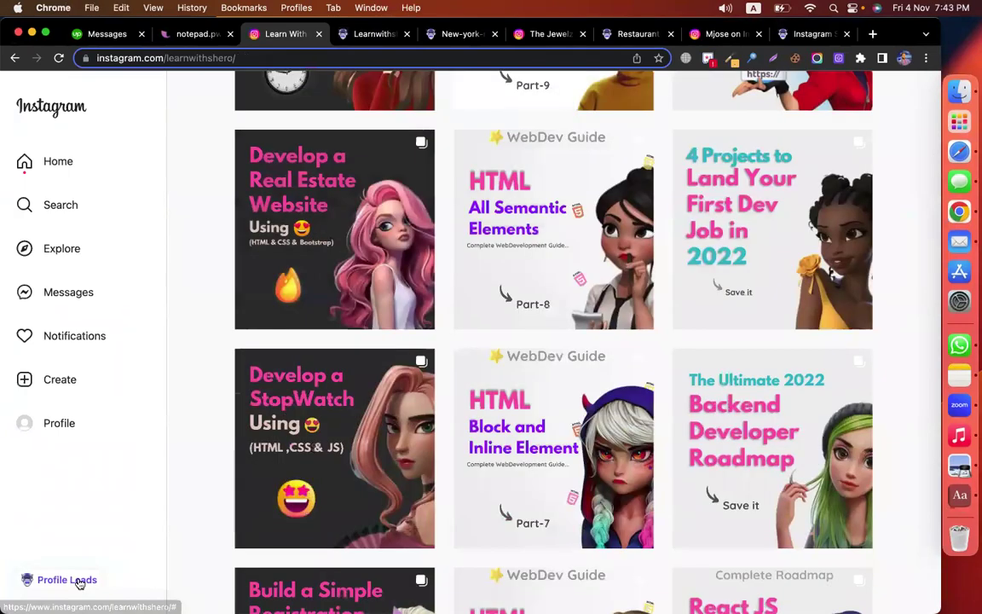
pyautogui.scroll(10, 297, 402)
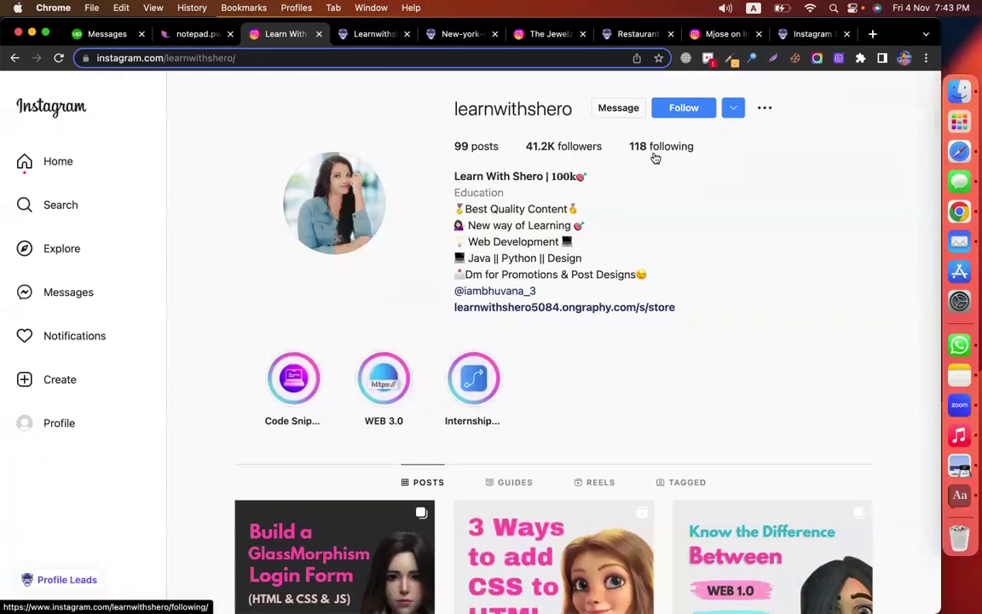
pyautogui.scroll(-10, 352, 332)
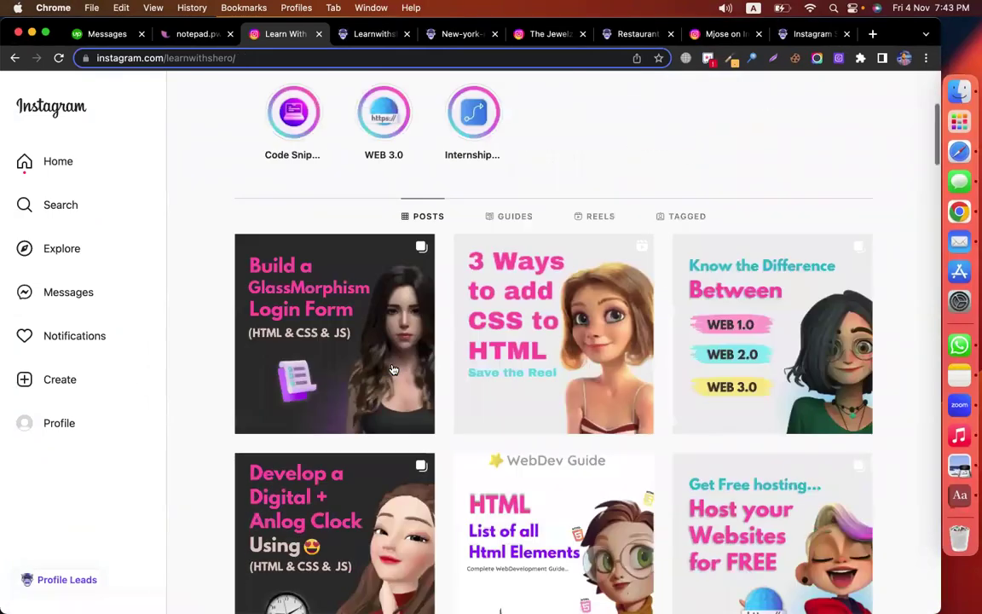
pyautogui.scroll(-10, 393, 369)
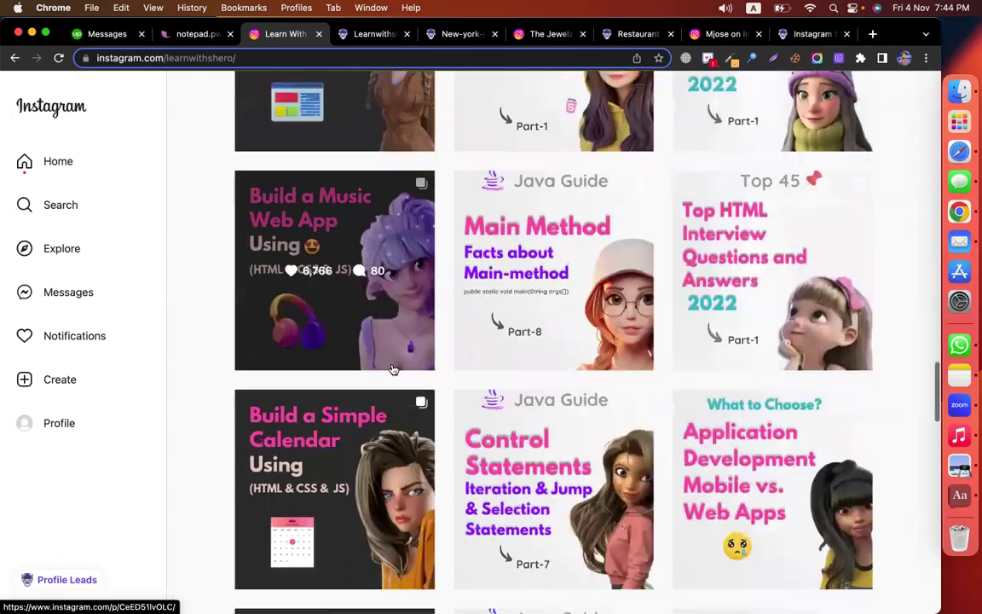
# - Collect profile leads from the learnwithshero profile with LeadStal, stop the collection and view the results
pyautogui.click(74, 583)
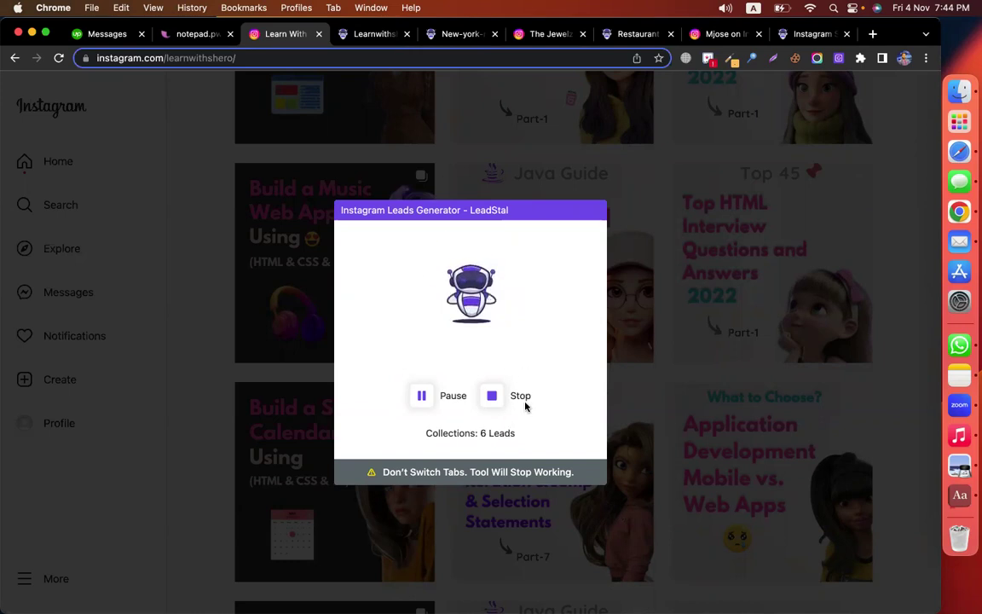
pyautogui.click(493, 396)
pyautogui.click(479, 430)
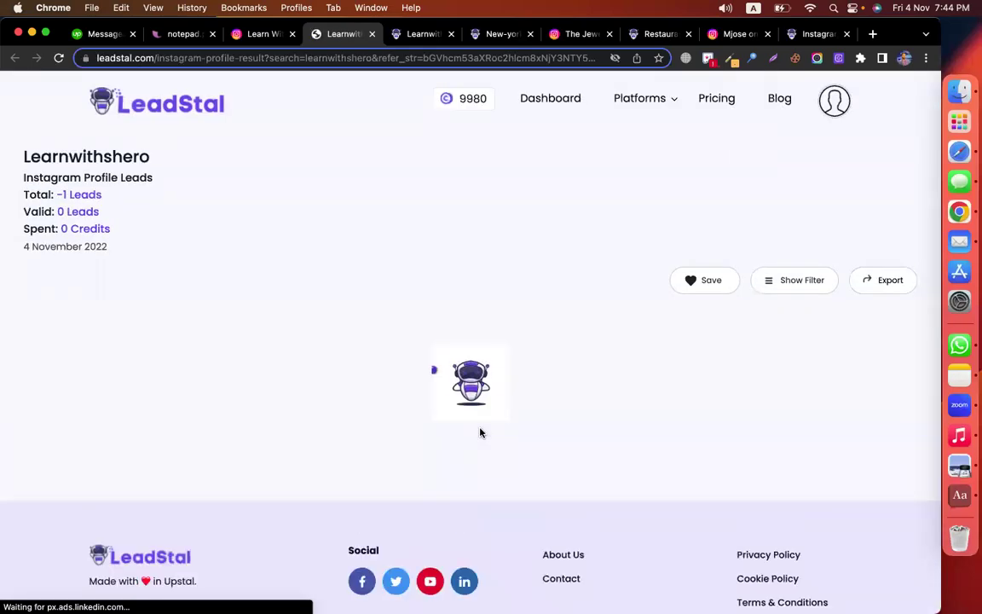
# - Review the Learnwithshero profile leads, covering the profile summary and the captions and hashtags of the collected posts
pyautogui.scroll(-3, 592, 445)
pyautogui.scroll(3, 563, 439)
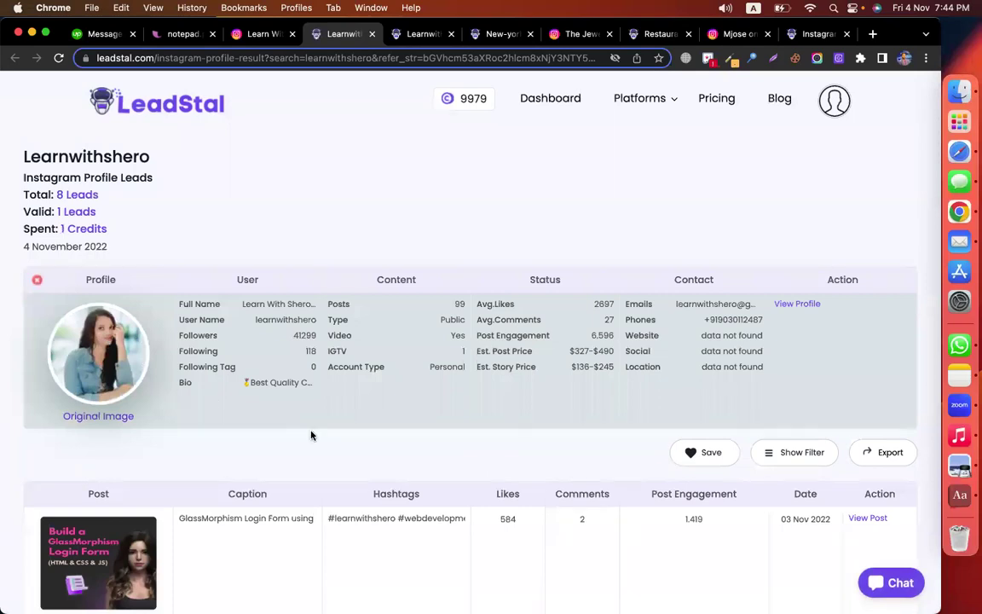
pyautogui.scroll(-5, 434, 379)
pyautogui.scroll(1, 290, 265)
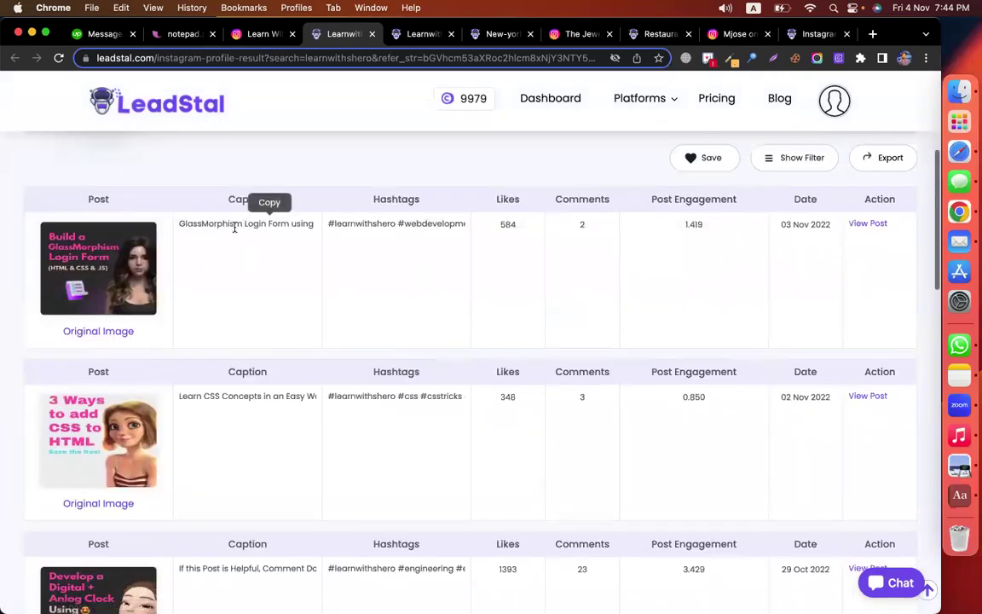
pyautogui.scroll(-3, 243, 423)
pyautogui.scroll(5, 460, 416)
pyautogui.scroll(-1, 463, 418)
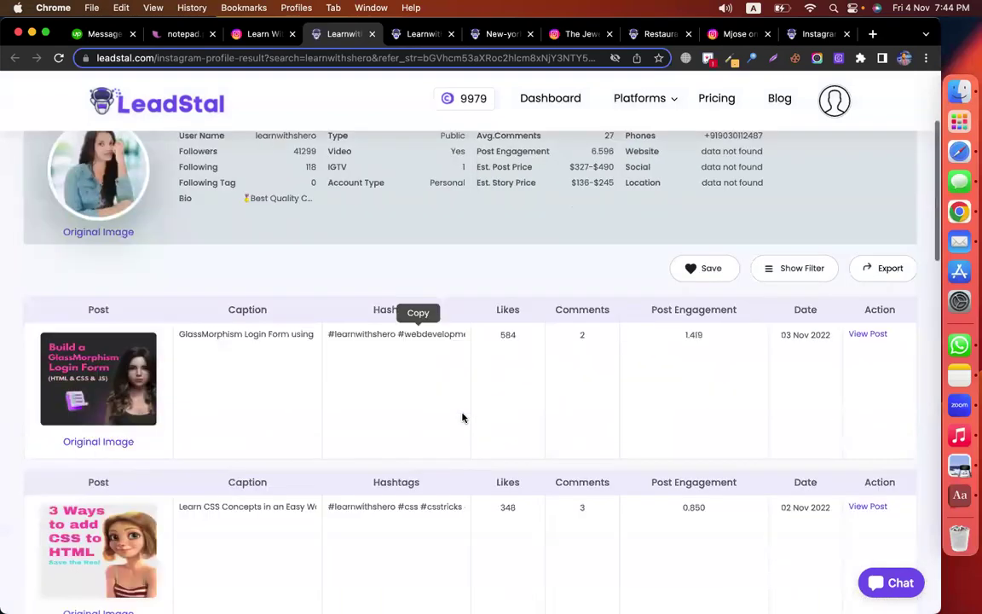
pyautogui.scroll(-1, 528, 294)
# - Examine the likes, comments and post engagement of the GlassMorphism Login Form post
pyautogui.doubleClick(507, 281)
pyautogui.doubleClick(582, 282)
pyautogui.doubleClick(694, 282)
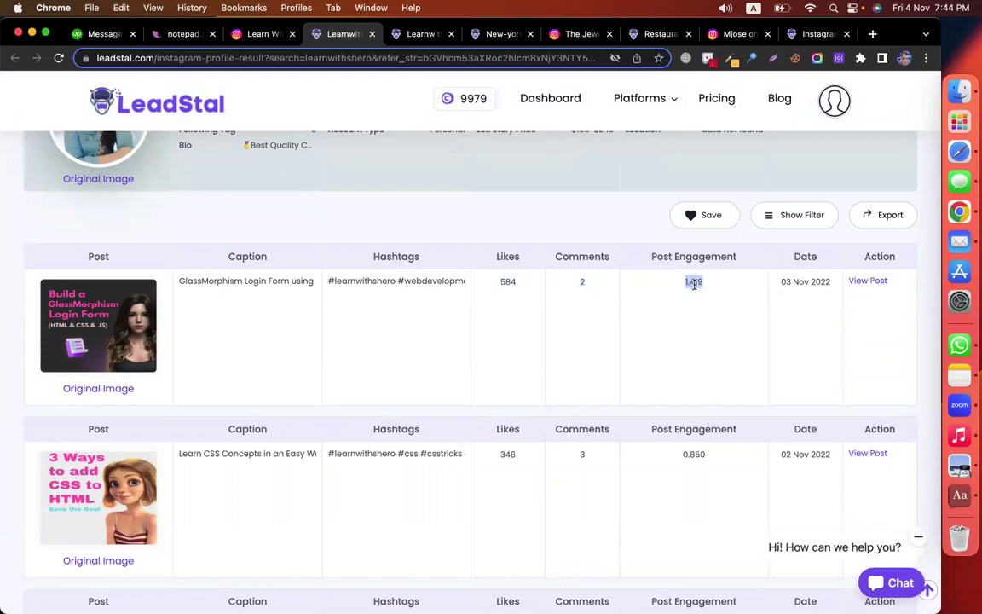
pyautogui.scroll(-1, 719, 314)
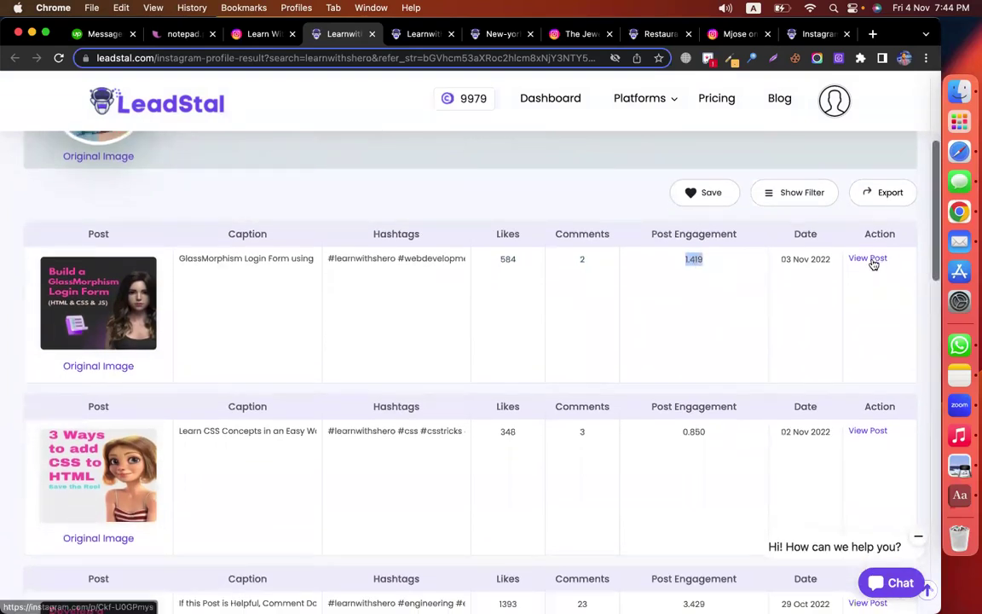
pyautogui.click(512, 429)
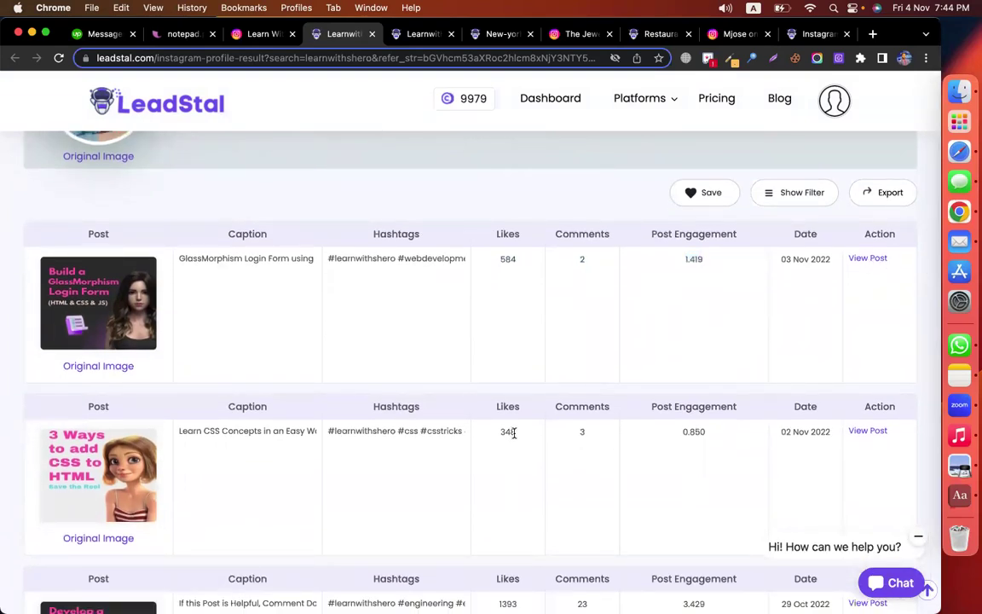
# - Compare the likes and post engagement of the Digital + Analog Clock post with the other collected posts
pyautogui.scroll(-3, 517, 439)
pyautogui.scroll(-3, 521, 443)
pyautogui.scroll(2, 521, 436)
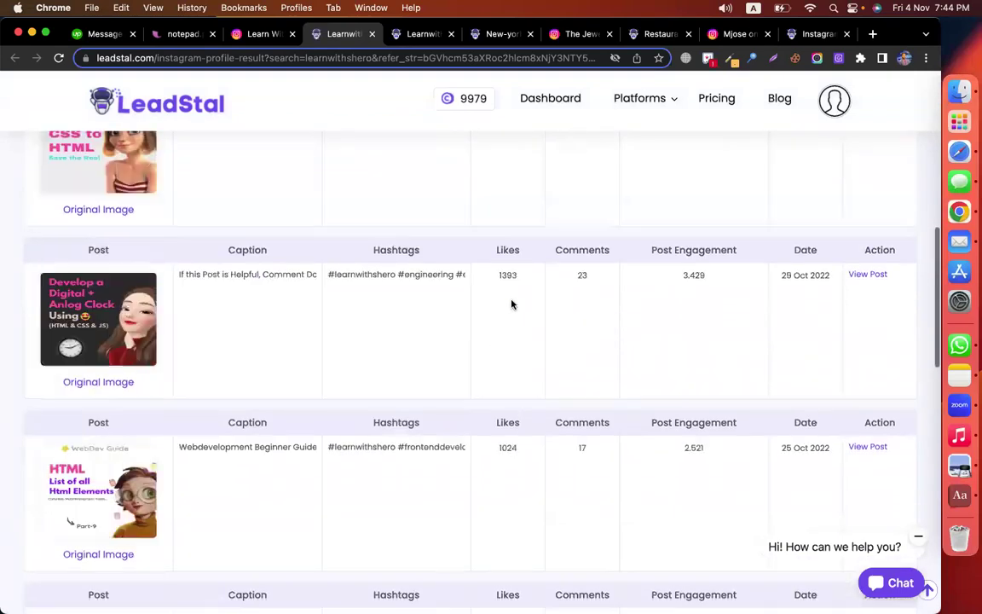
pyautogui.moveTo(499, 274); pyautogui.dragTo(518, 276)
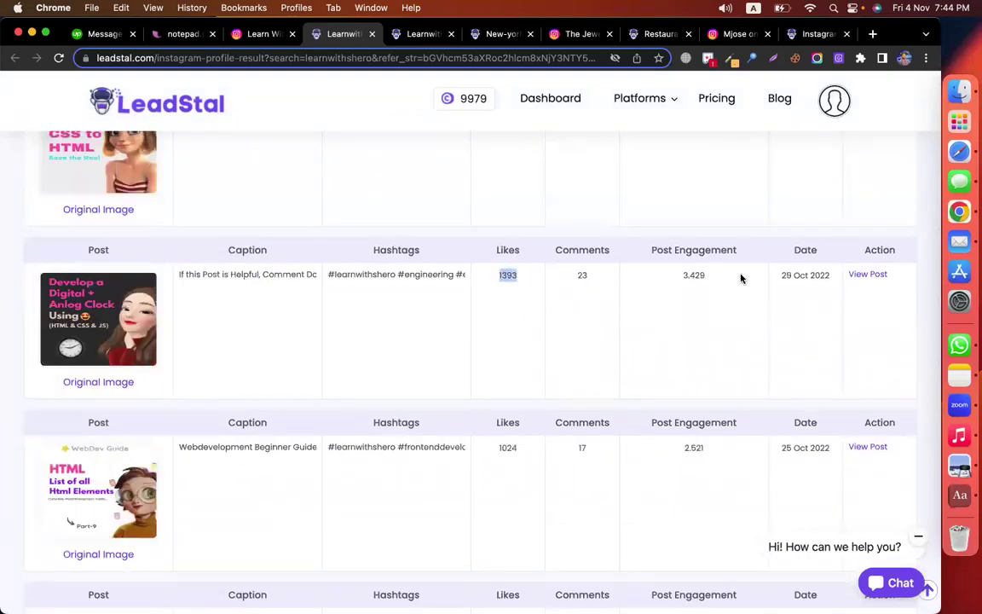
pyautogui.moveTo(710, 275); pyautogui.dragTo(670, 278)
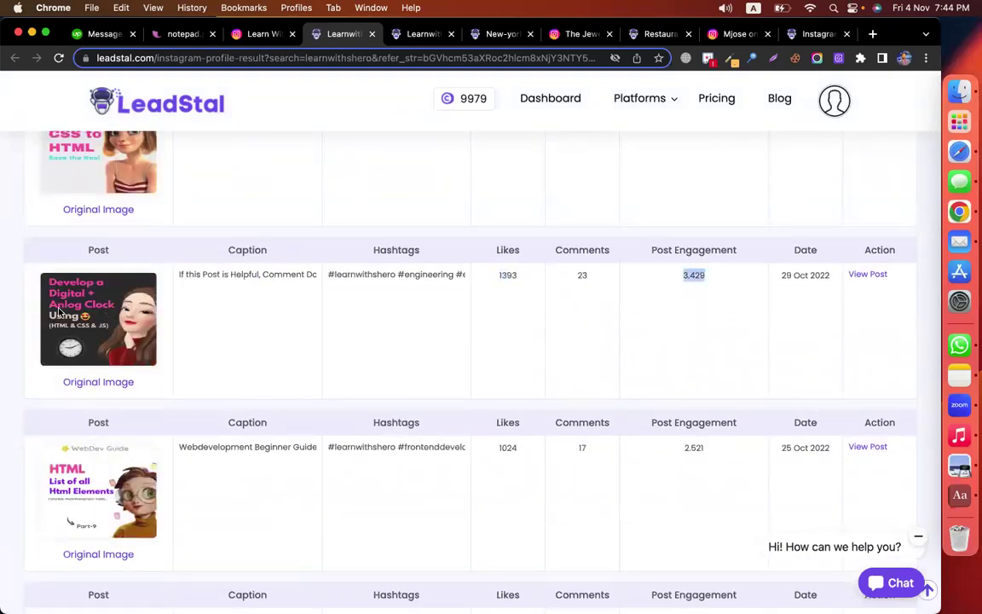
# - Check the profile summary's full name, user name, followers, following and email fields
pyautogui.scroll(7, 346, 350)
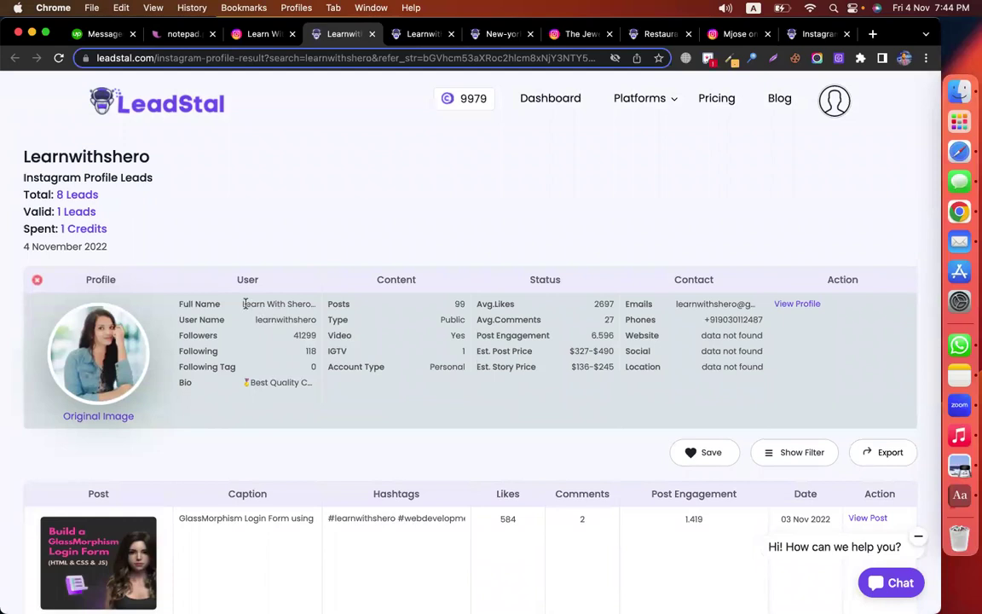
pyautogui.moveTo(246, 304); pyautogui.dragTo(281, 304)
pyautogui.doubleClick(289, 317)
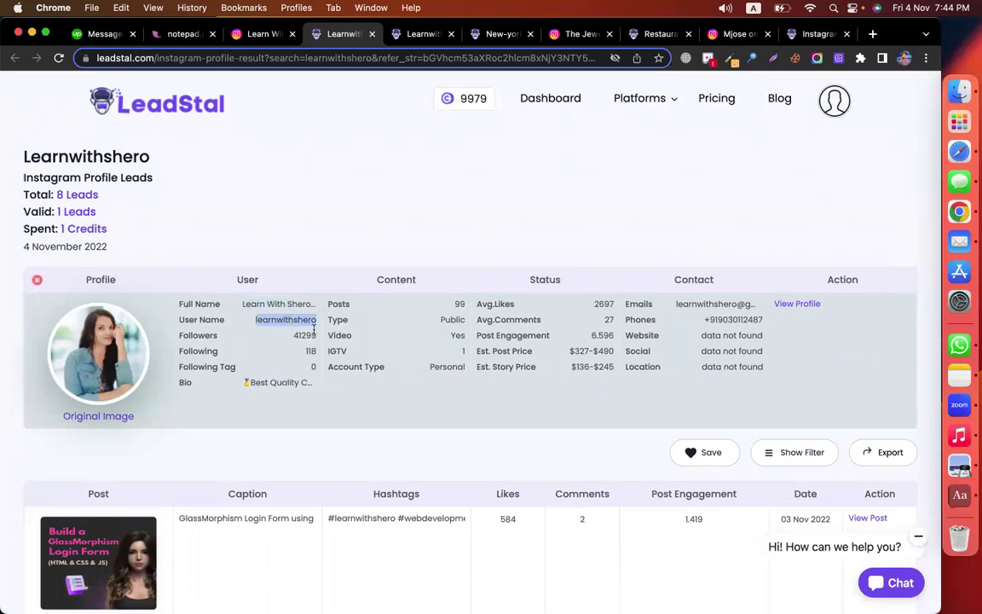
pyautogui.doubleClick(305, 335)
pyautogui.click(311, 350)
pyautogui.doubleClick(311, 351)
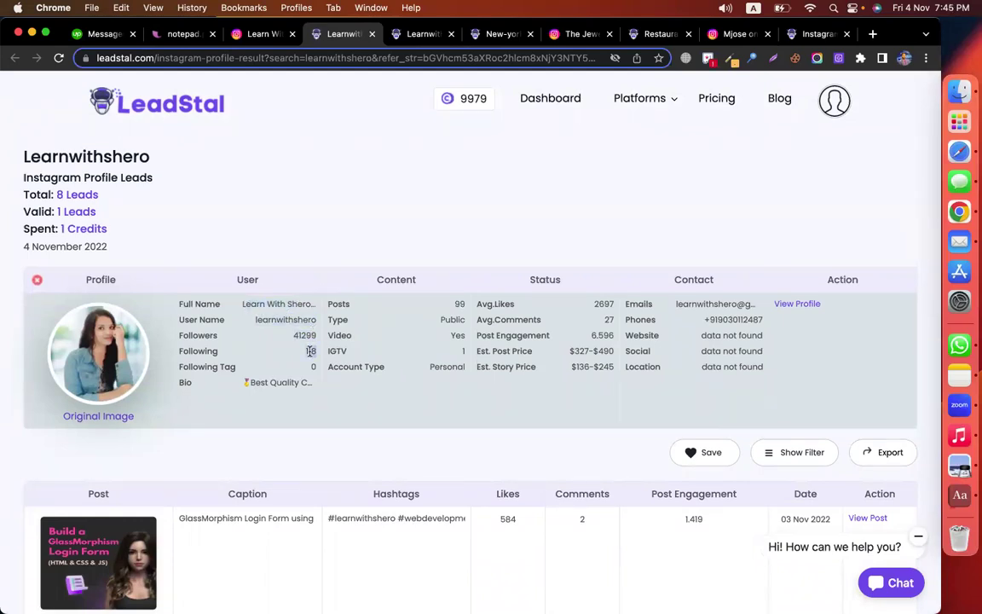
pyautogui.click(677, 305)
# - Highlight the "post like and comments leads" line in the notes and open learnwithshero's Java Guide Main Method post on Instagram
pyautogui.click(183, 34)
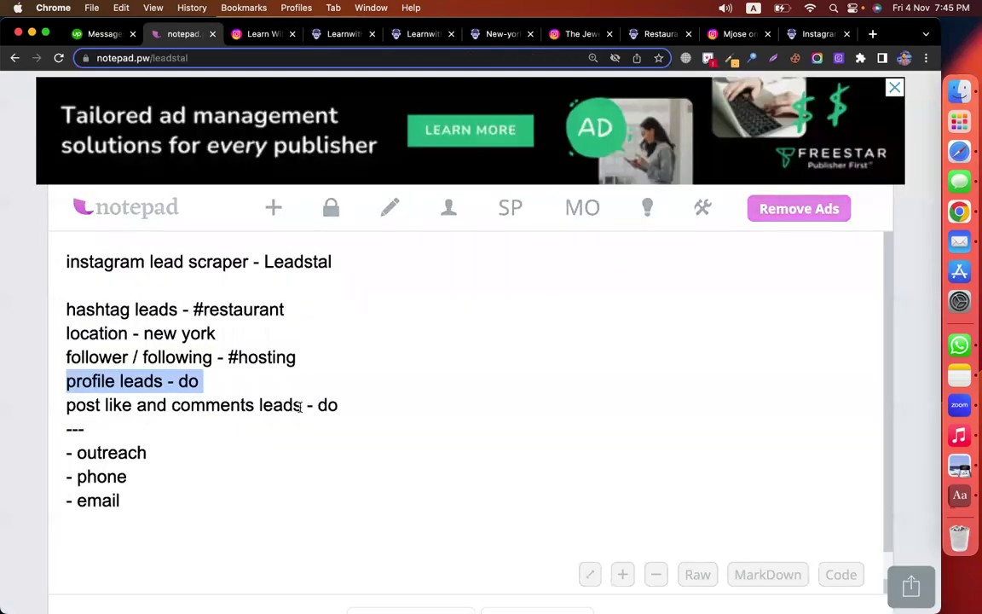
pyautogui.moveTo(62, 408); pyautogui.dragTo(318, 407)
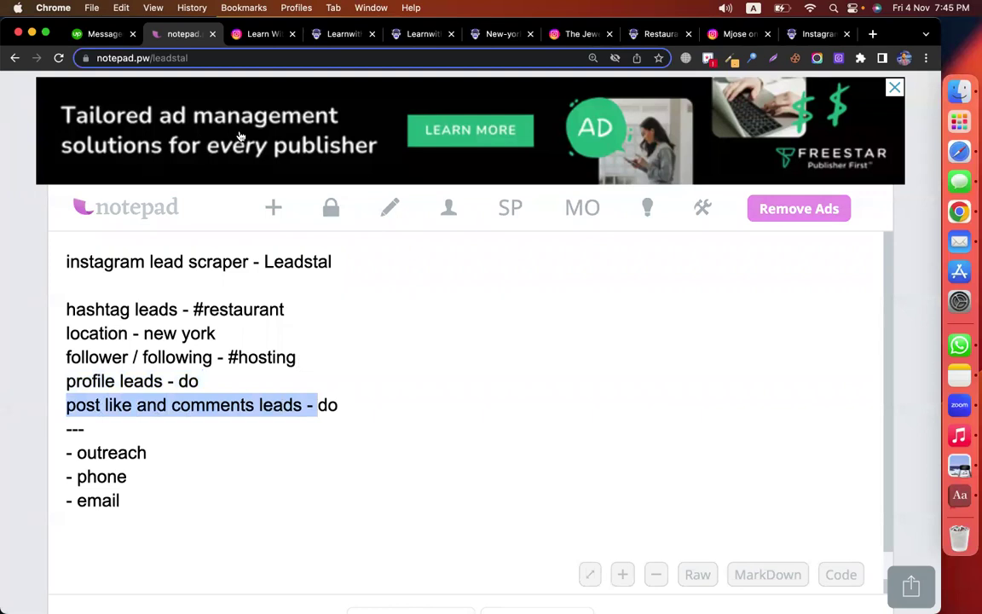
pyautogui.click(249, 35)
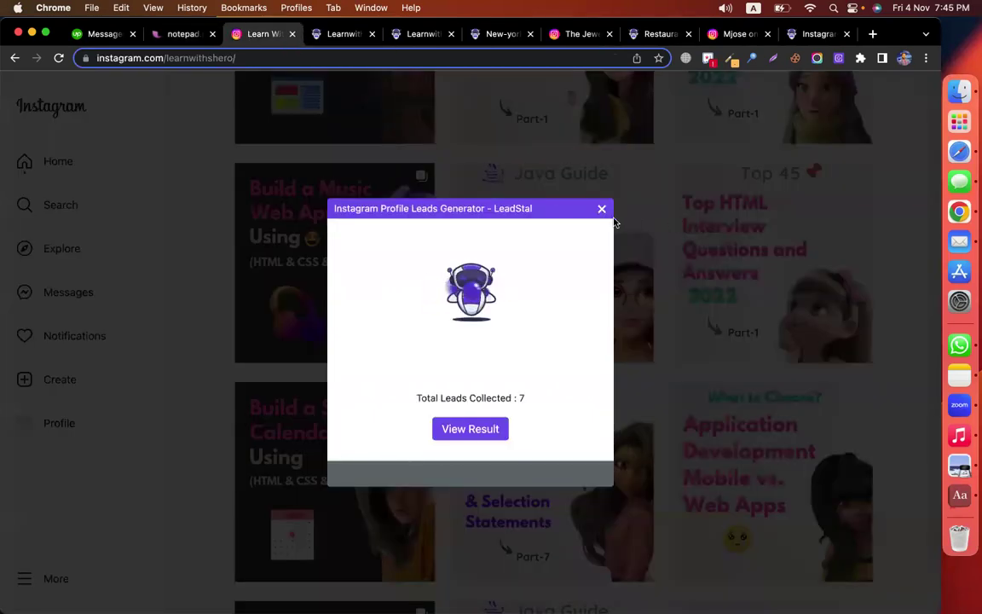
pyautogui.click(539, 191)
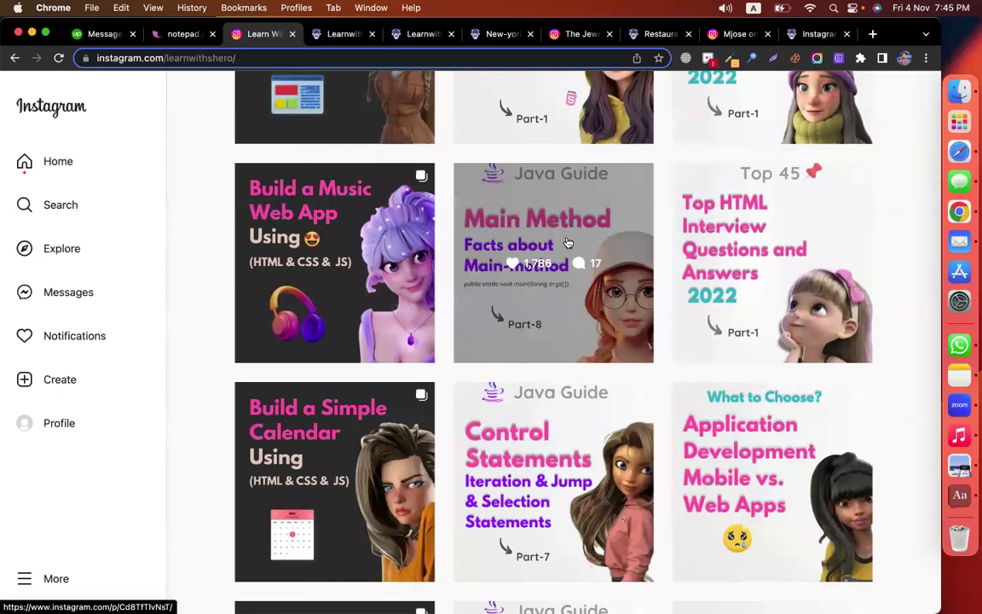
pyautogui.click(533, 281)
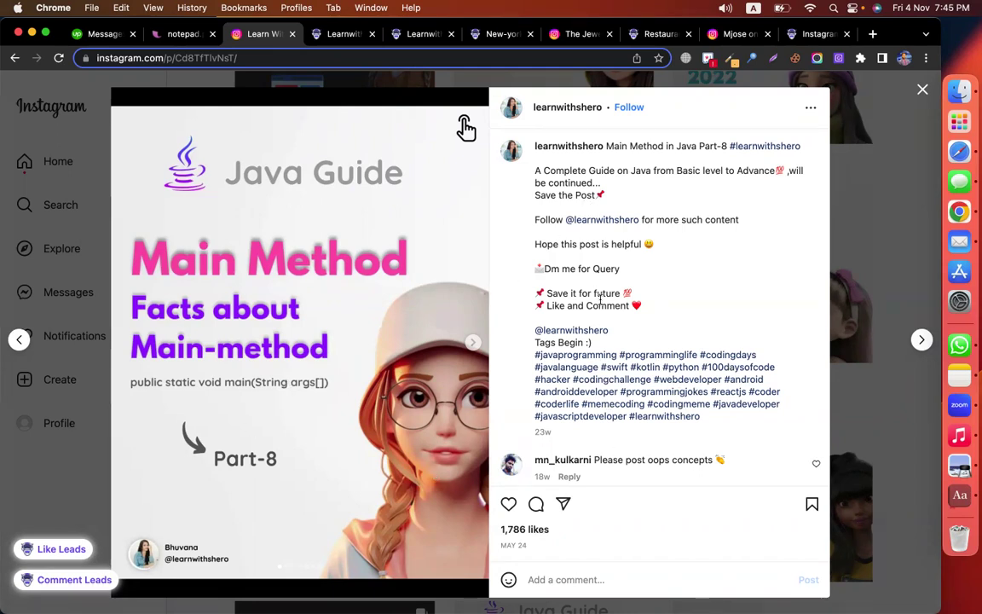
# - Try Like Leads on the Main Method post, and collect comment leads from the Top 45 HTML Interview Questions post, stopping to view the results
pyautogui.click(70, 555)
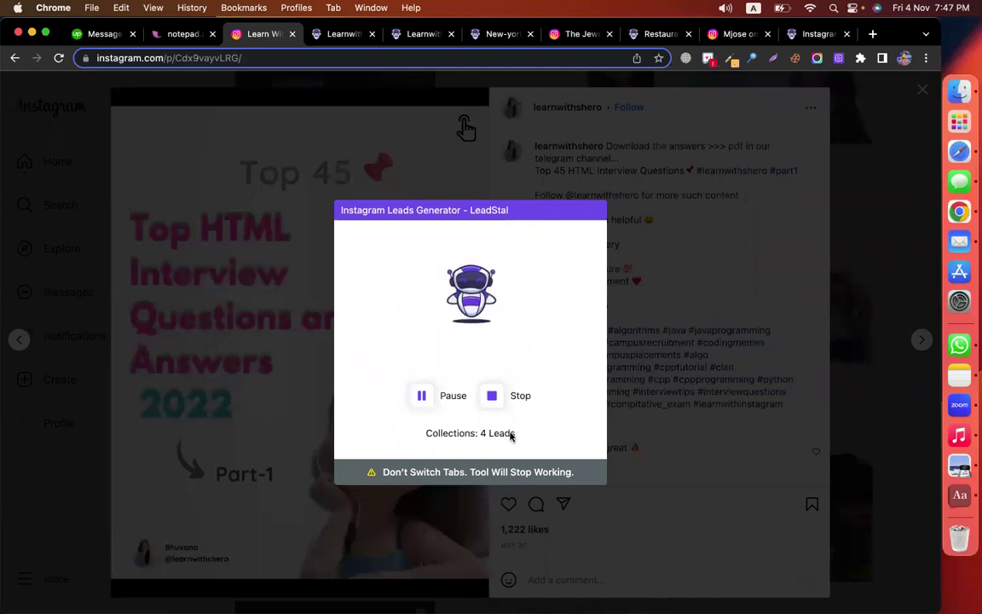
pyautogui.click(491, 397)
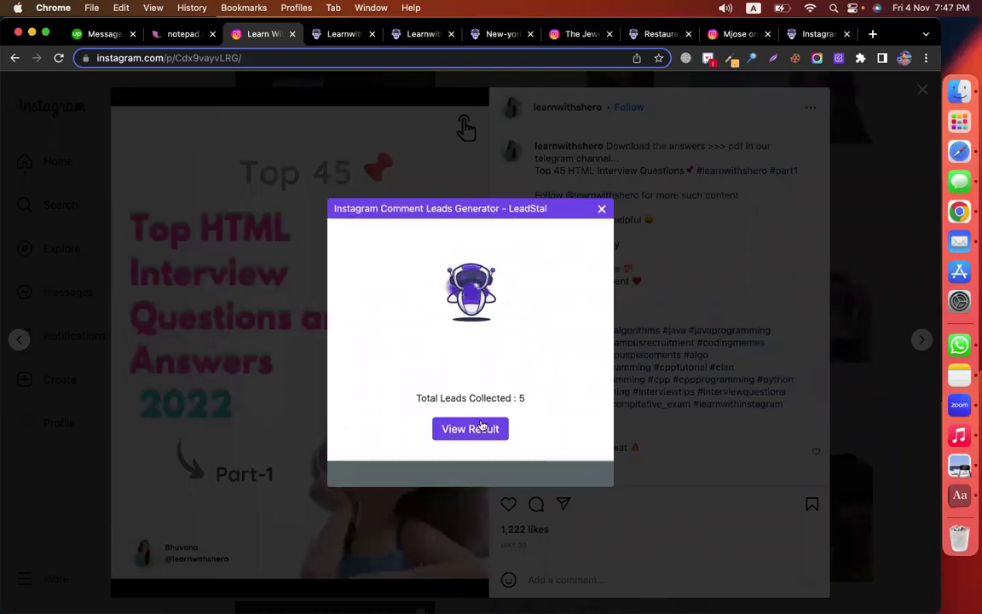
pyautogui.click(473, 429)
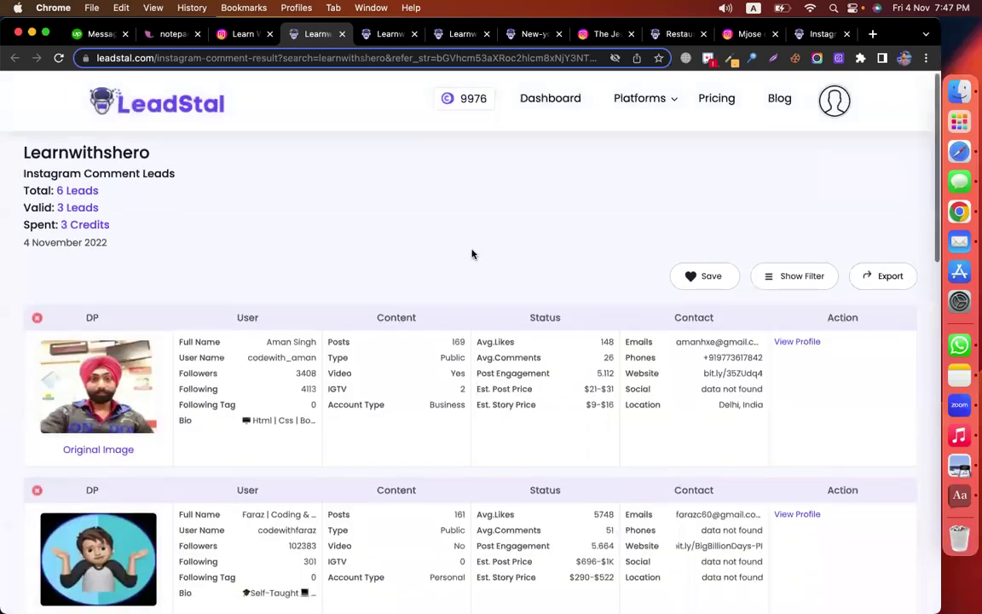
# - Review the Learnwithshero comment leads, examining each commenter's profile statistics and contact details
pyautogui.scroll(-5, 471, 252)
pyautogui.scroll(-4, 471, 252)
pyautogui.scroll(5, 472, 252)
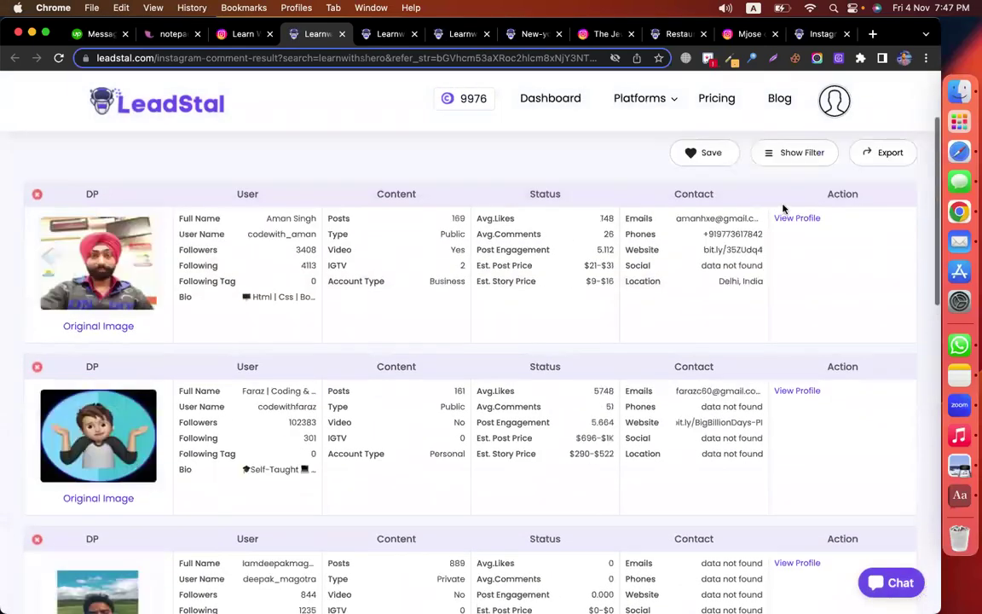
pyautogui.click(721, 220)
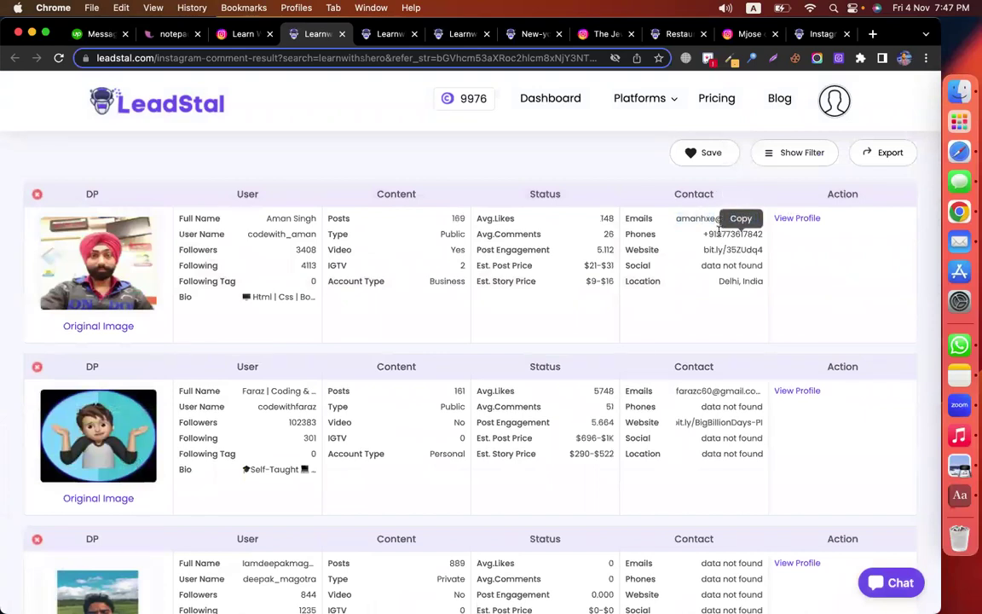
pyautogui.scroll(-3, 707, 368)
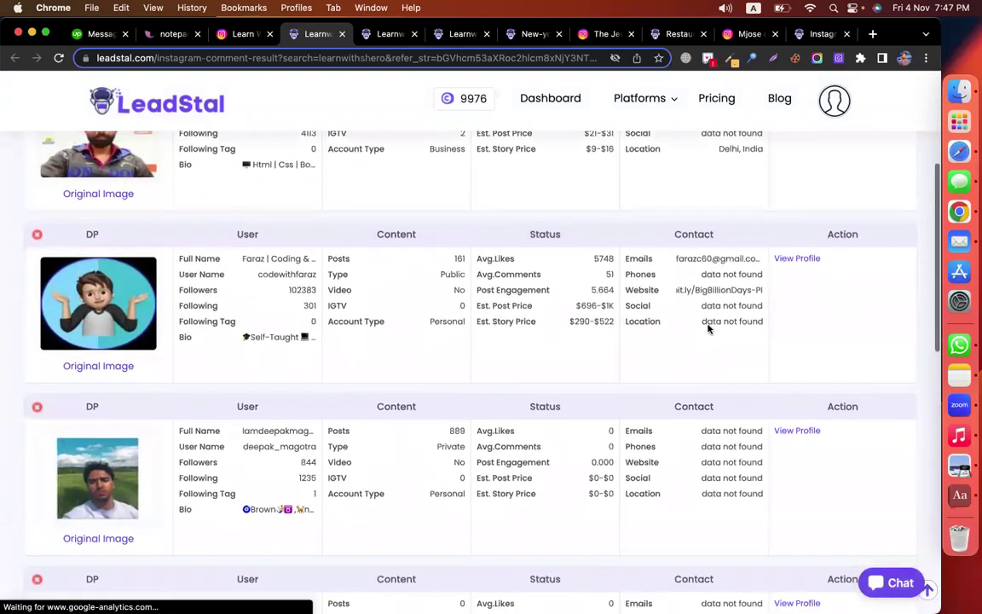
pyautogui.scroll(5, 377, 259)
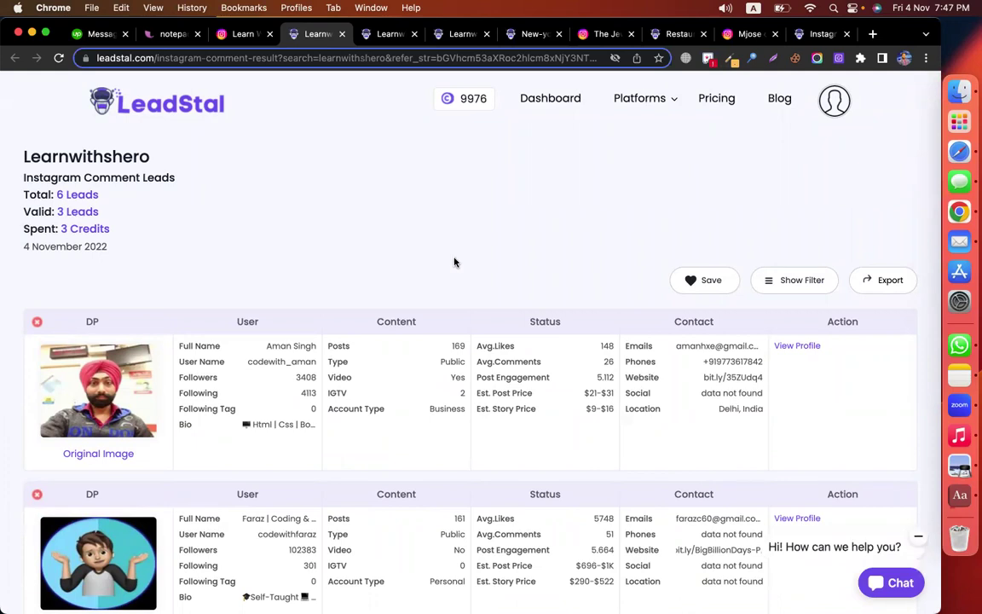
pyautogui.scroll(-2, 513, 274)
pyautogui.scroll(-10, 513, 274)
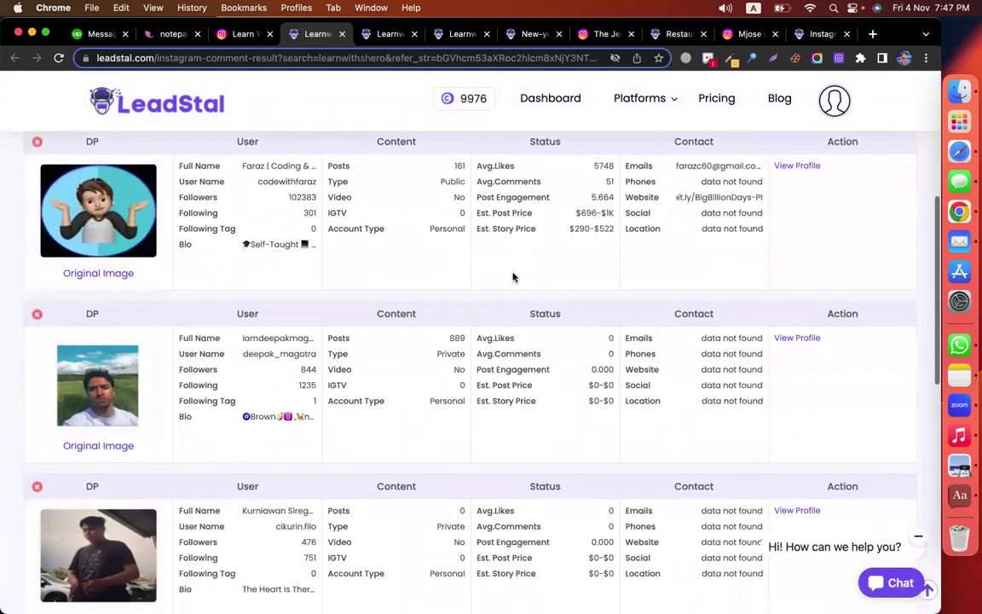
pyautogui.scroll(12, 515, 250)
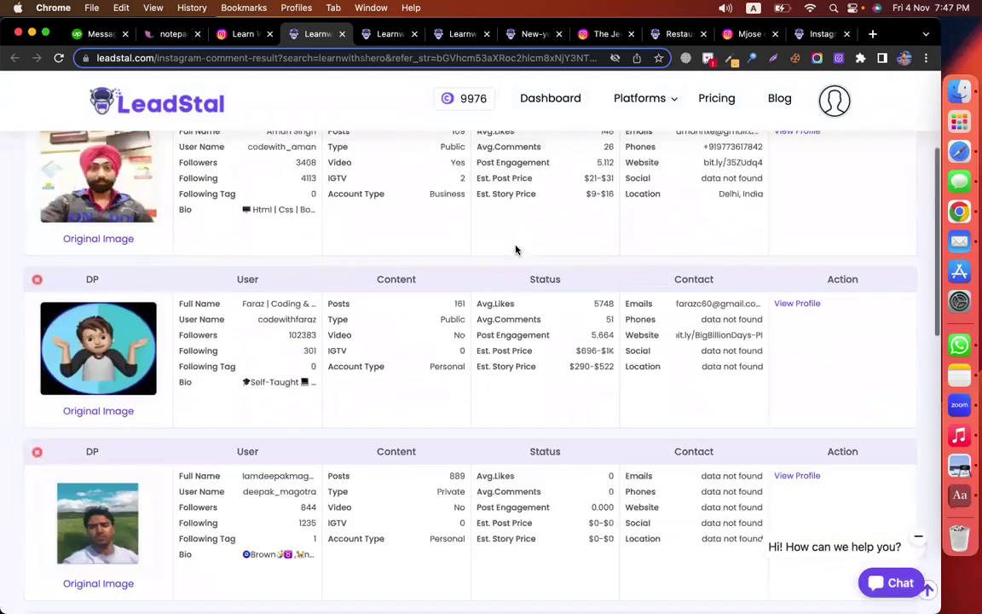